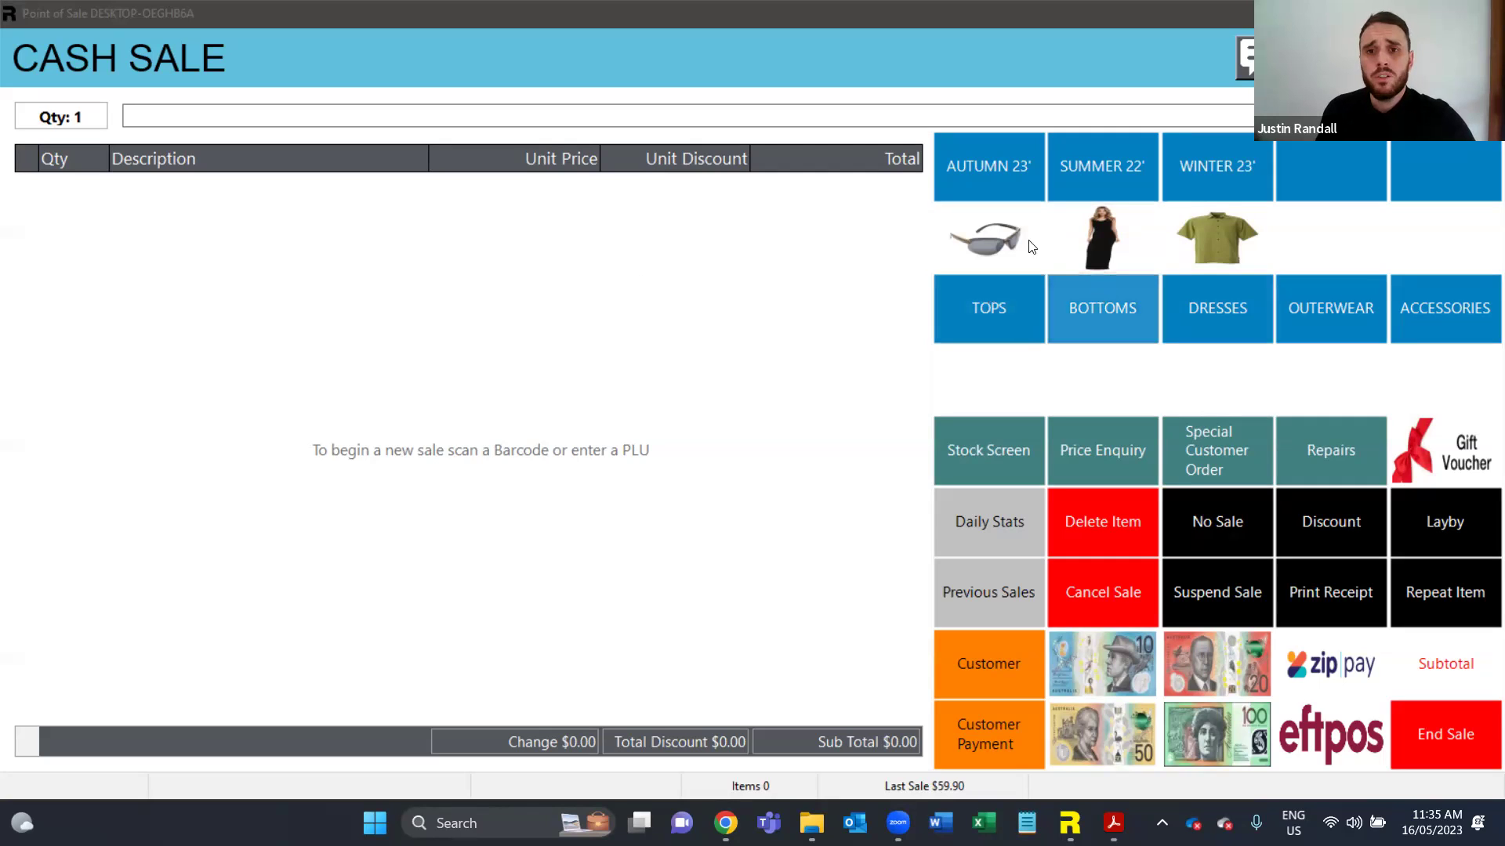
# Add the black maxi dress and the Royal Robbins shirt to the sale
pyautogui.click(1100, 237)
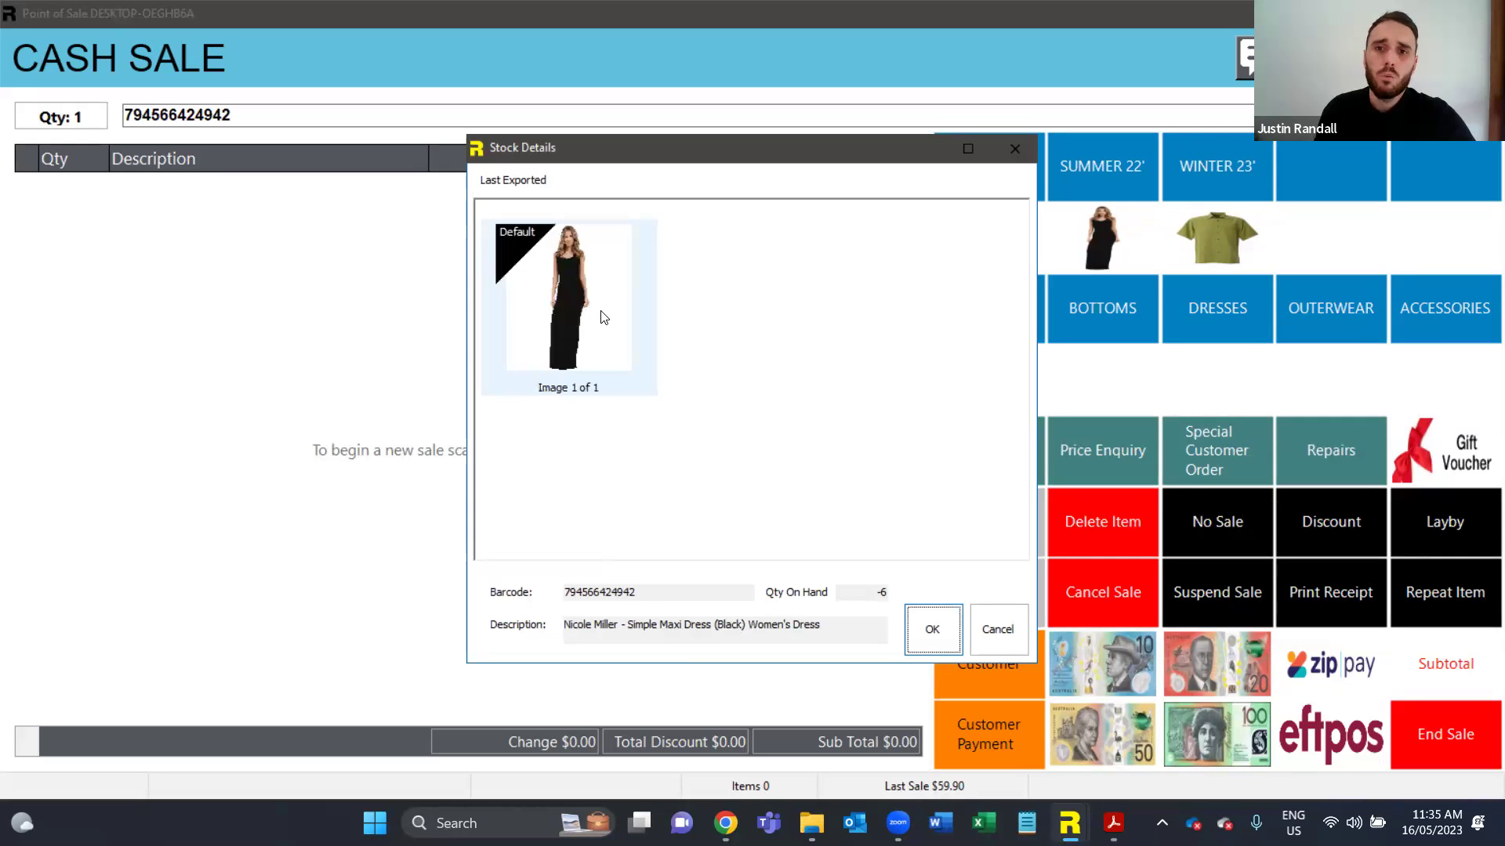
pyautogui.click(932, 629)
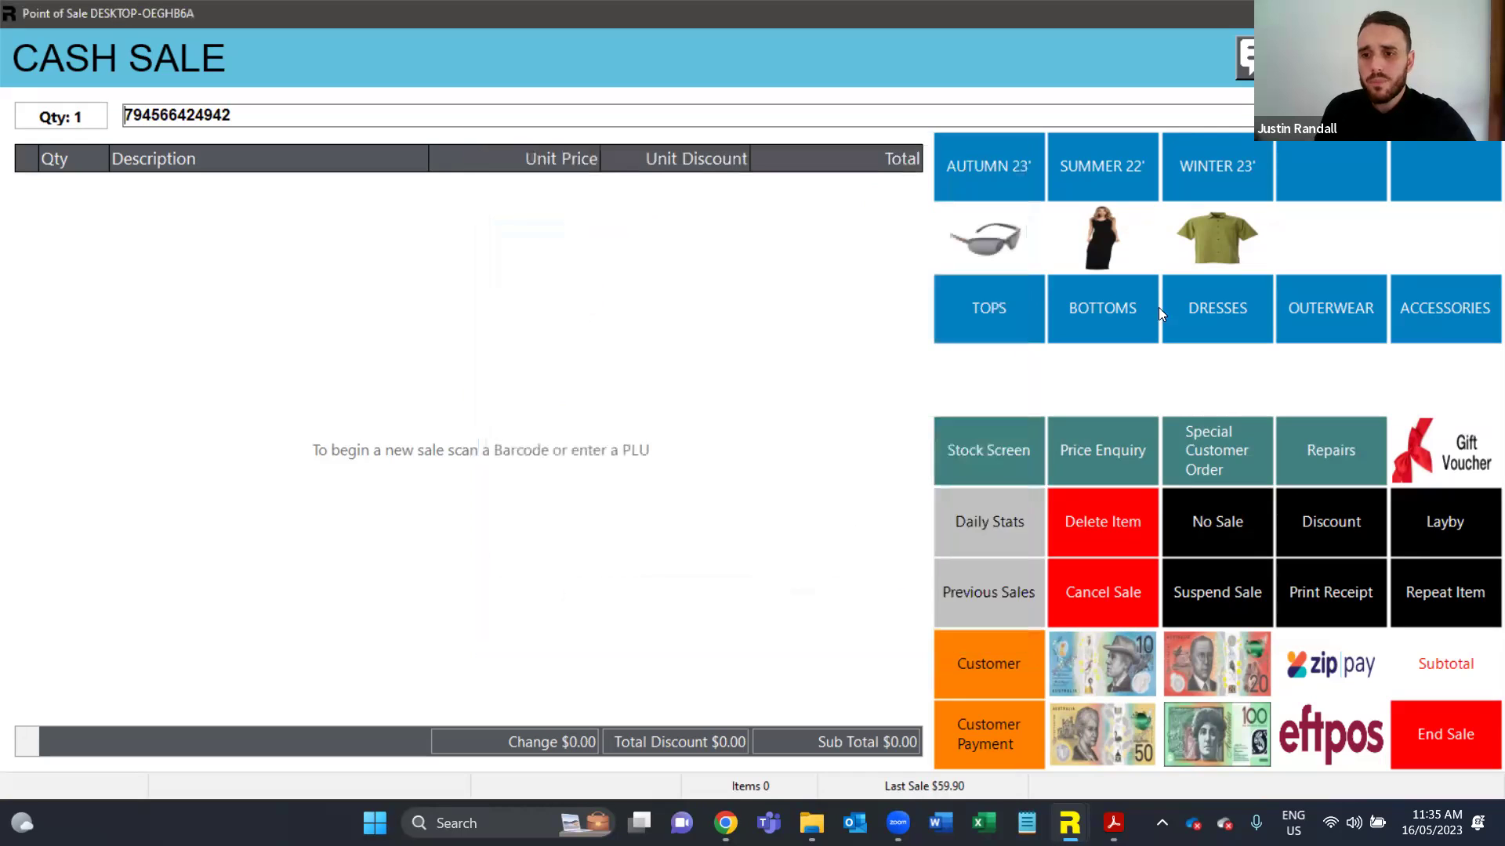
pyautogui.click(1214, 231)
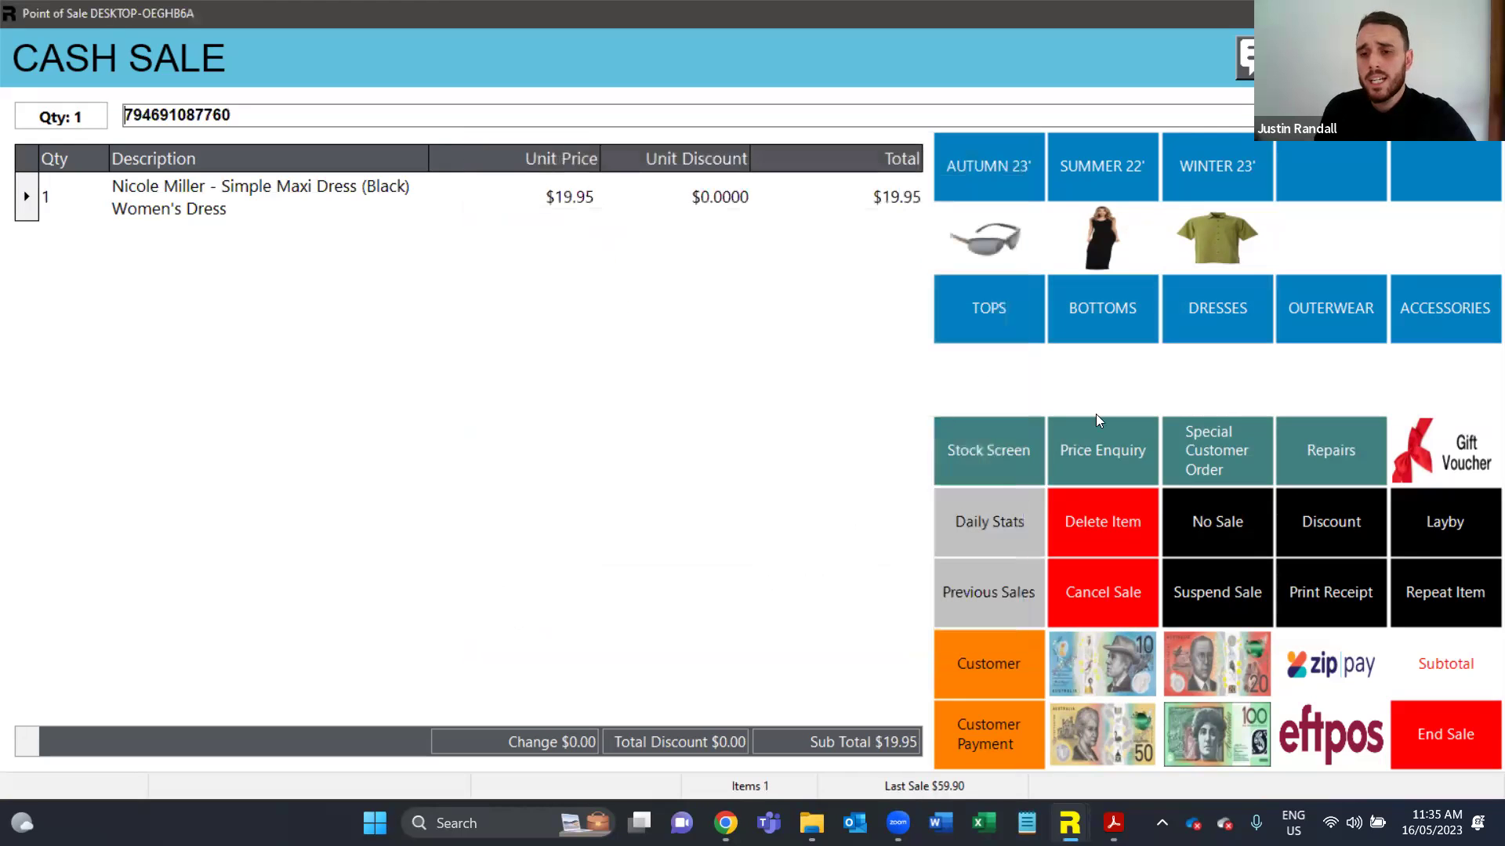
pyautogui.click(933, 629)
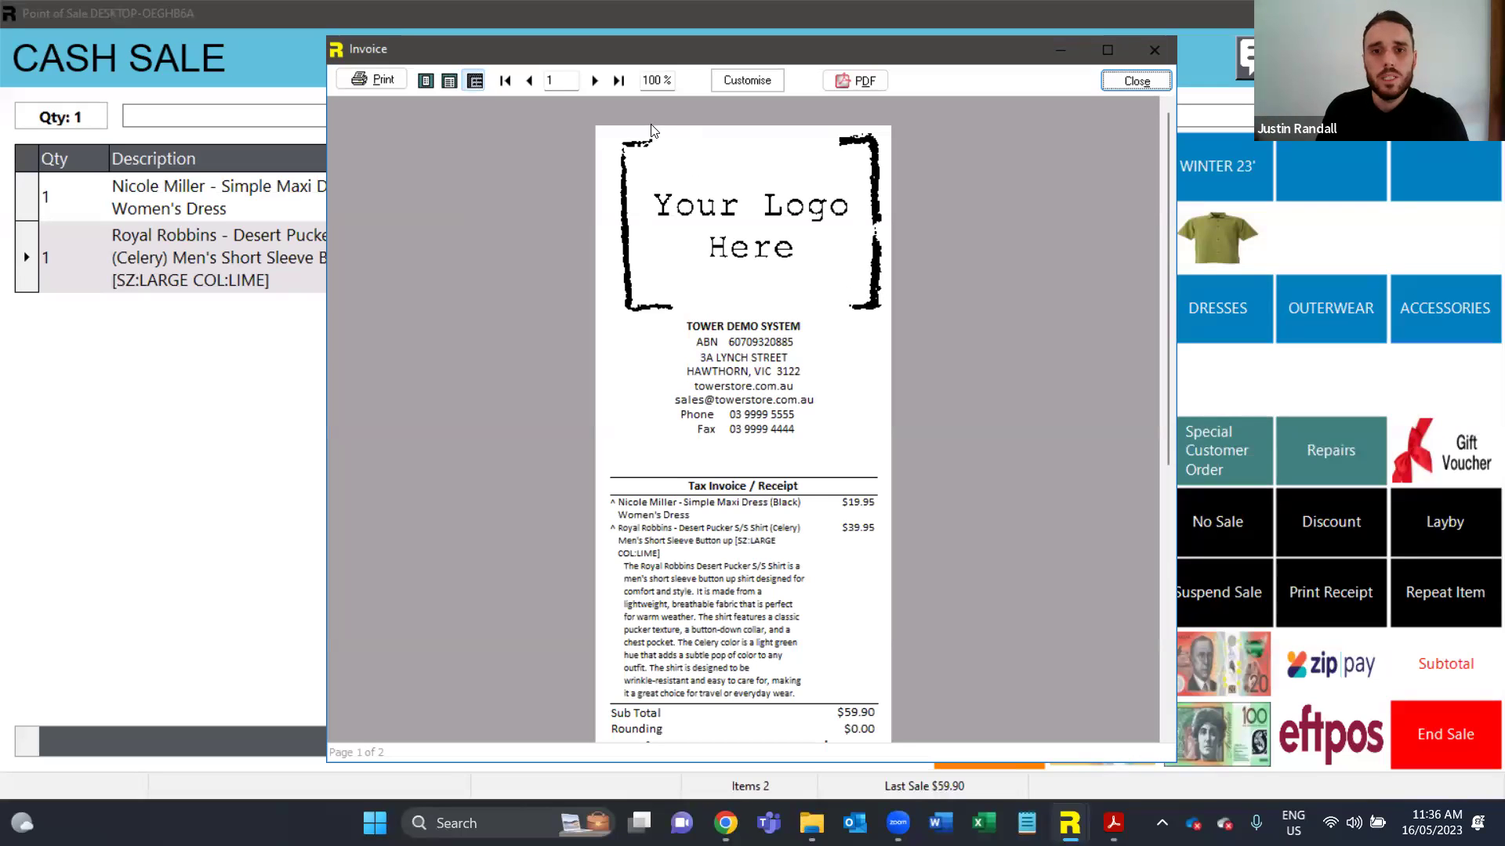
# Zoom the invoice preview to 150% and scroll down to the $0.60 Bonus Cash voucher
pyautogui.click(660, 80)
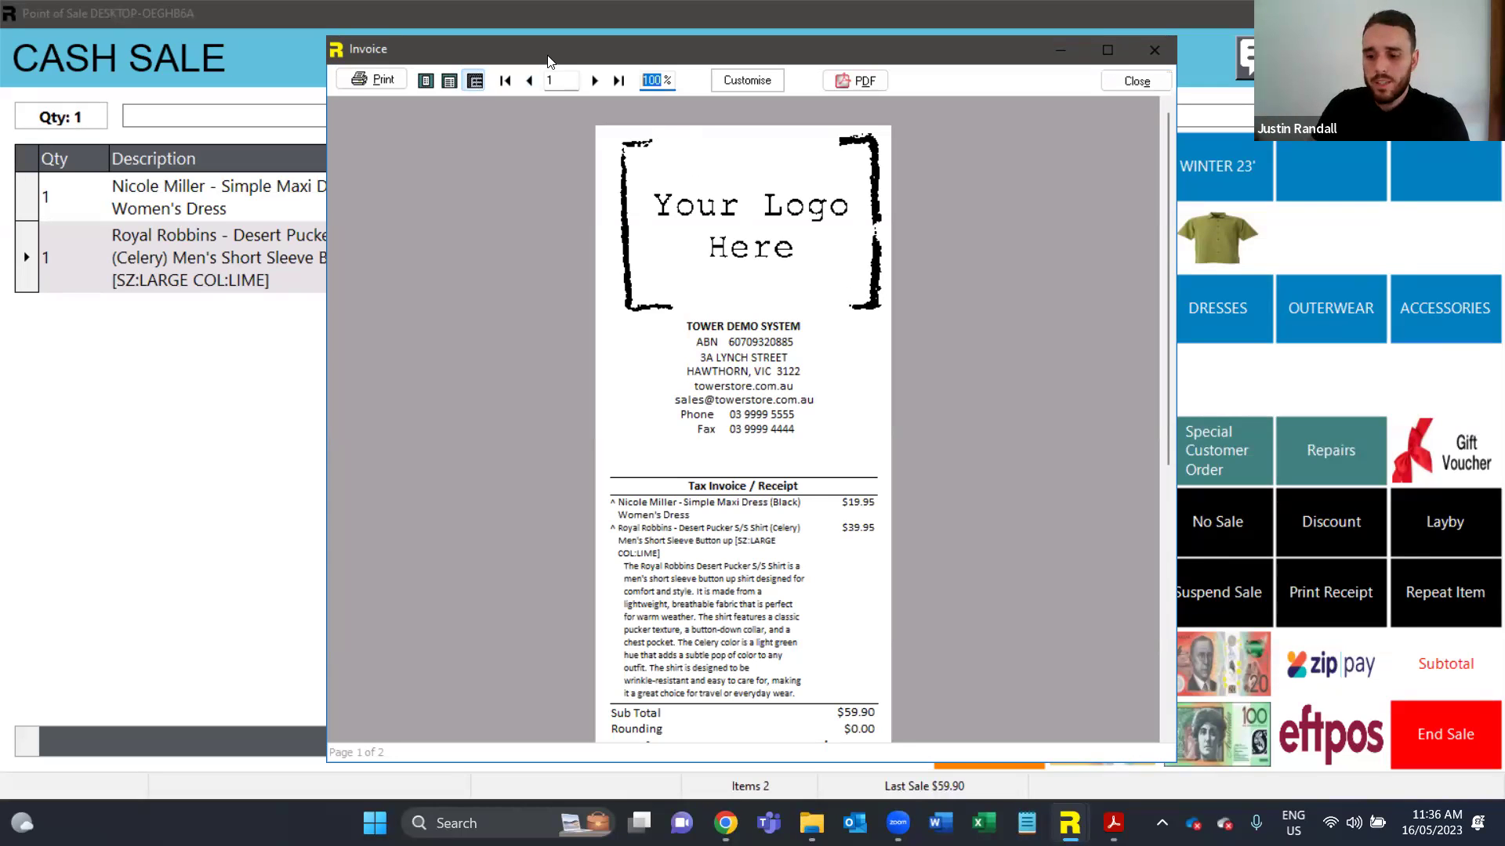
pyautogui.write('150')
pyautogui.press('Return')
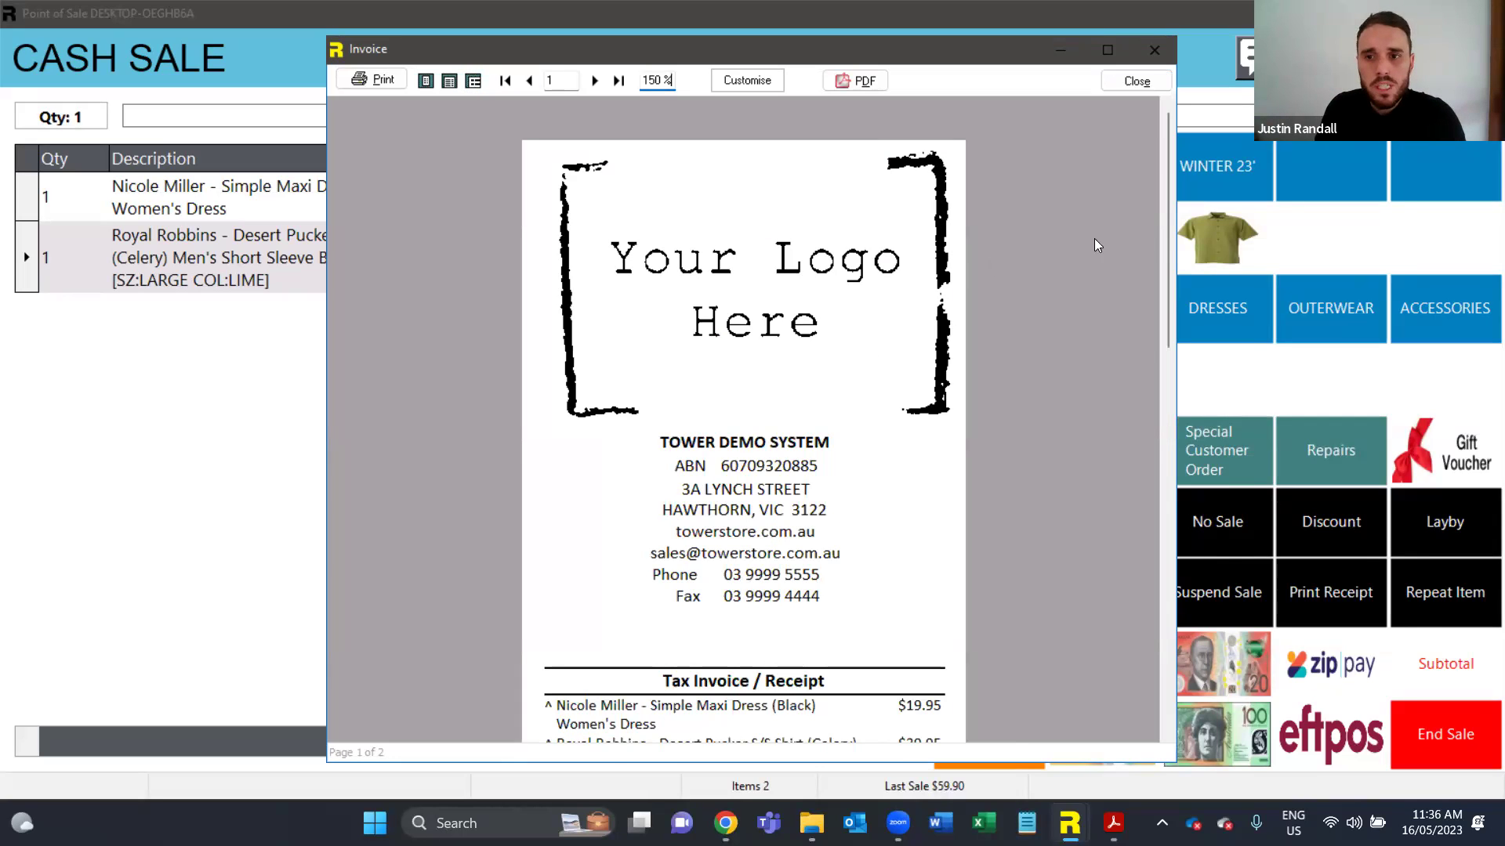
pyautogui.scroll(-2, 718, 278)
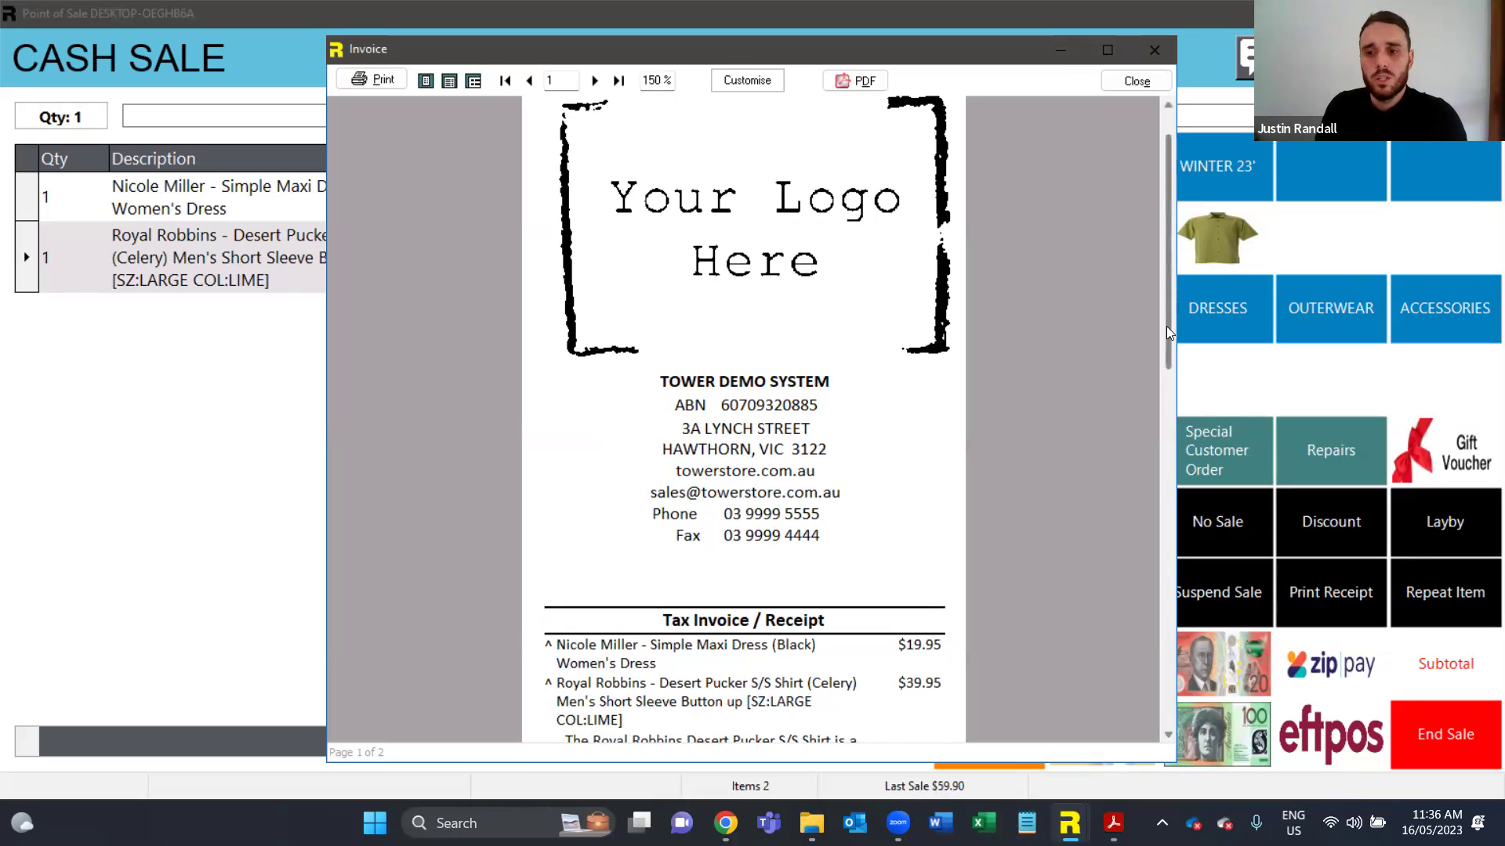
pyautogui.moveTo(1166, 332); pyautogui.dragTo(1166, 439)
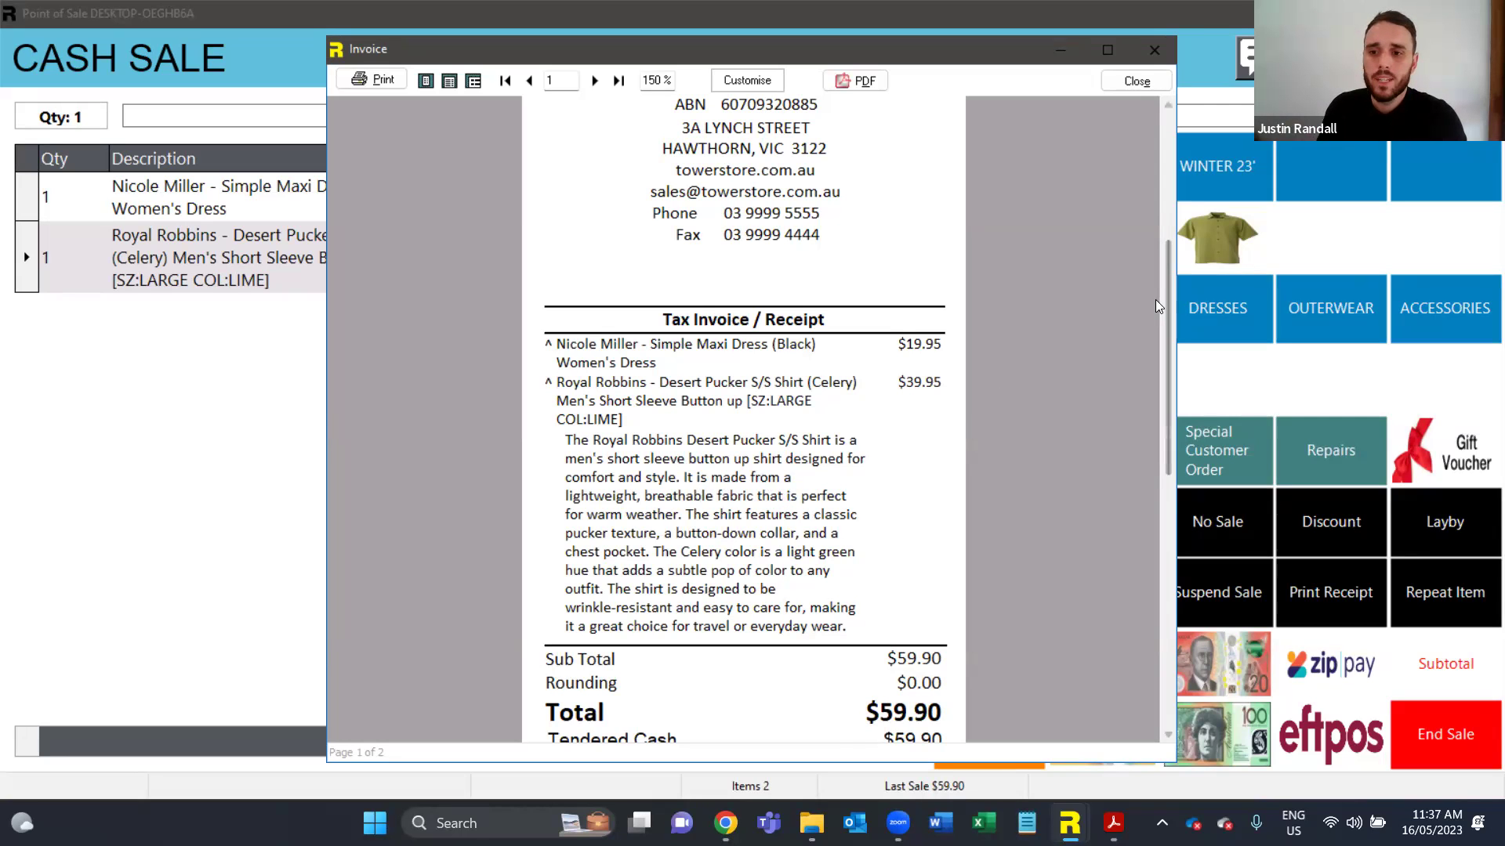
pyautogui.moveTo(1165, 306); pyautogui.dragTo(1165, 568)
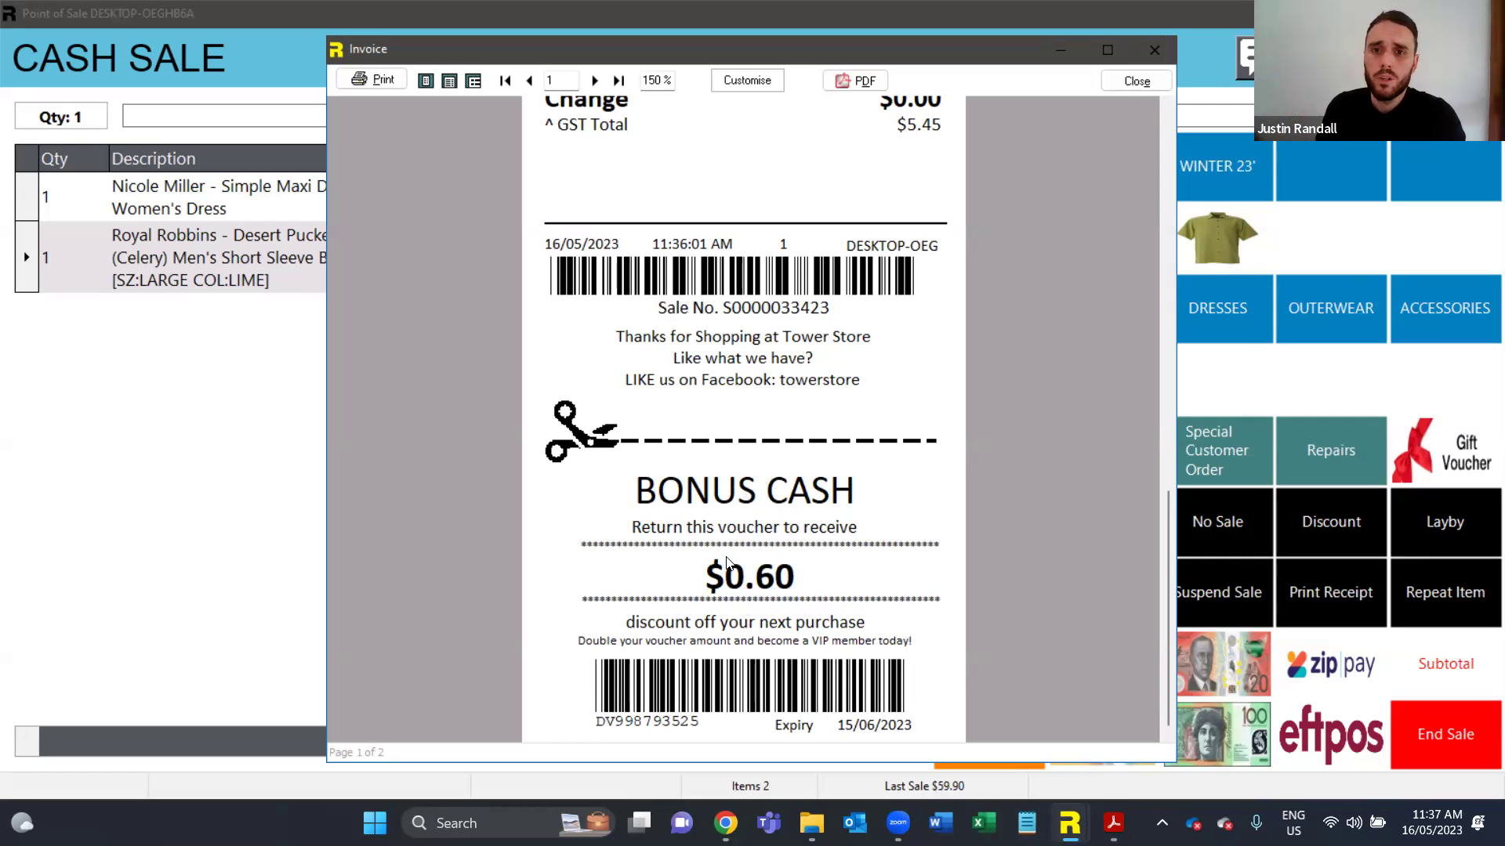
pyautogui.click(1135, 82)
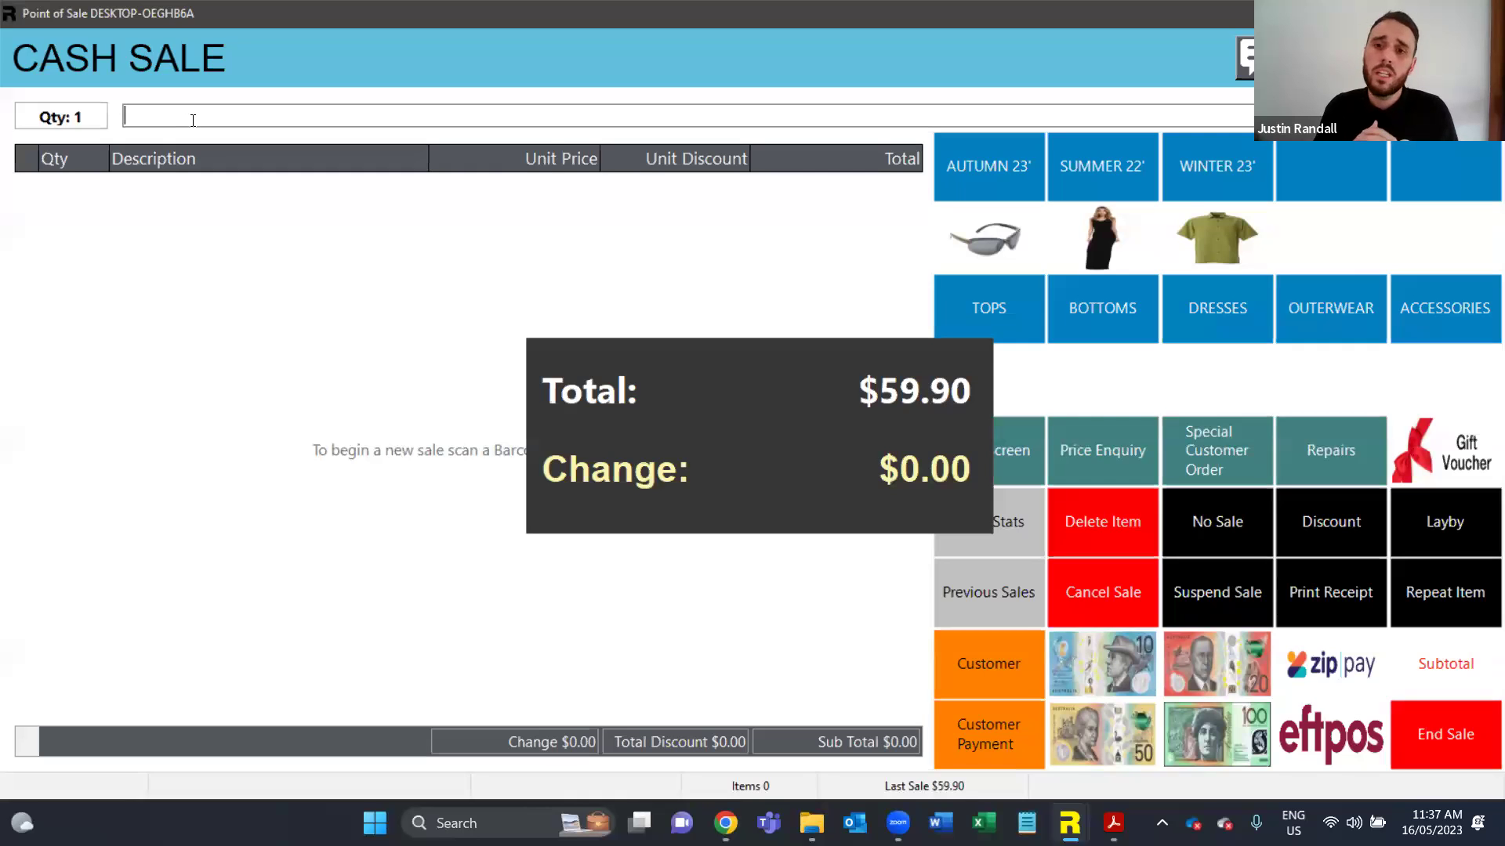
pyautogui.write('888665960569')
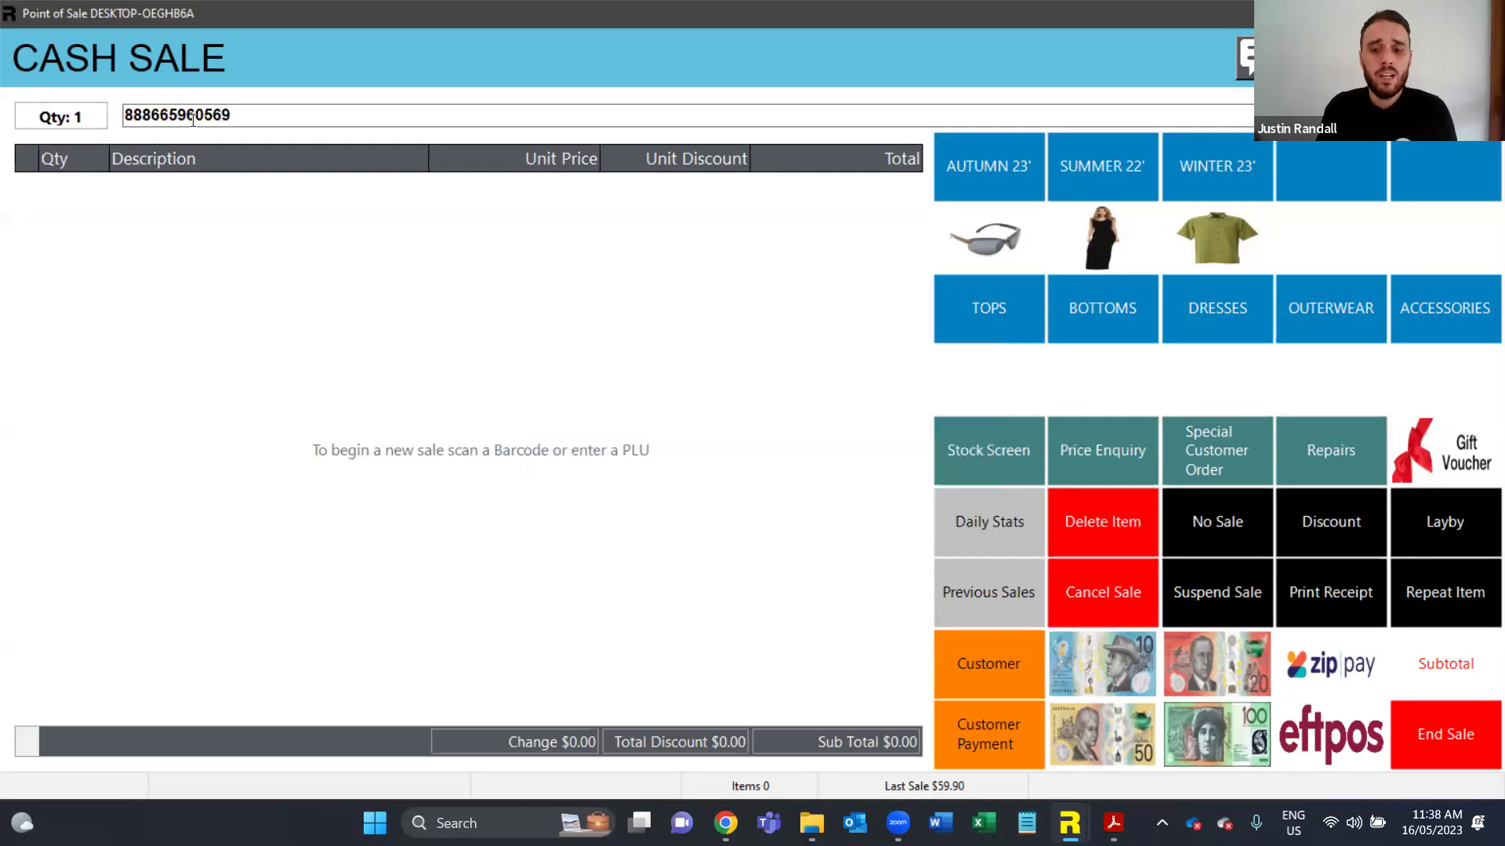
pyautogui.press('Return')
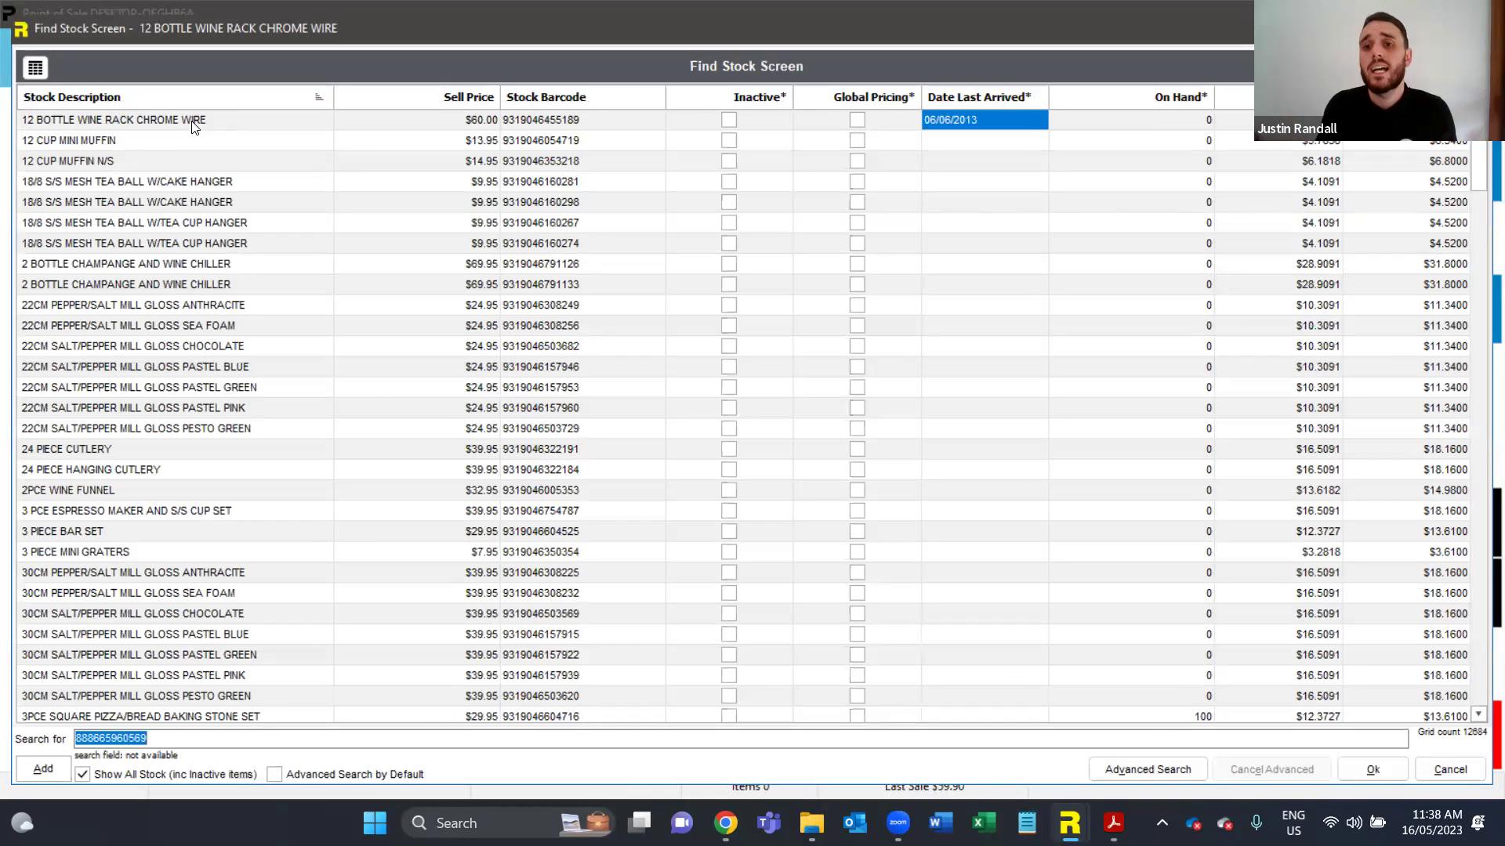
pyautogui.click(57, 769)
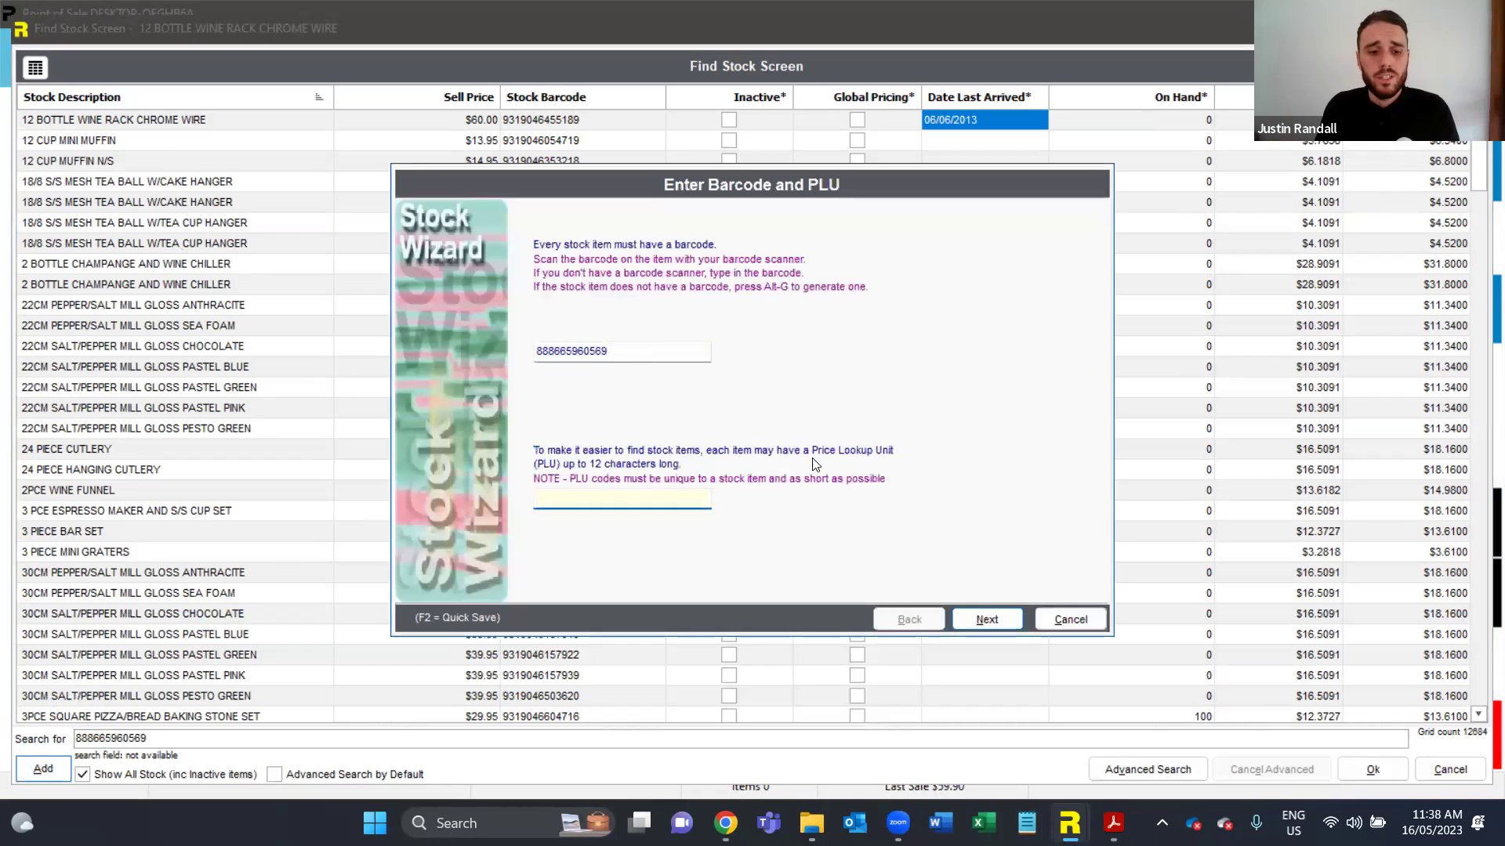
# Keep the looked-up description and assign the new shirt to the APPAREL department
pyautogui.click(985, 620)
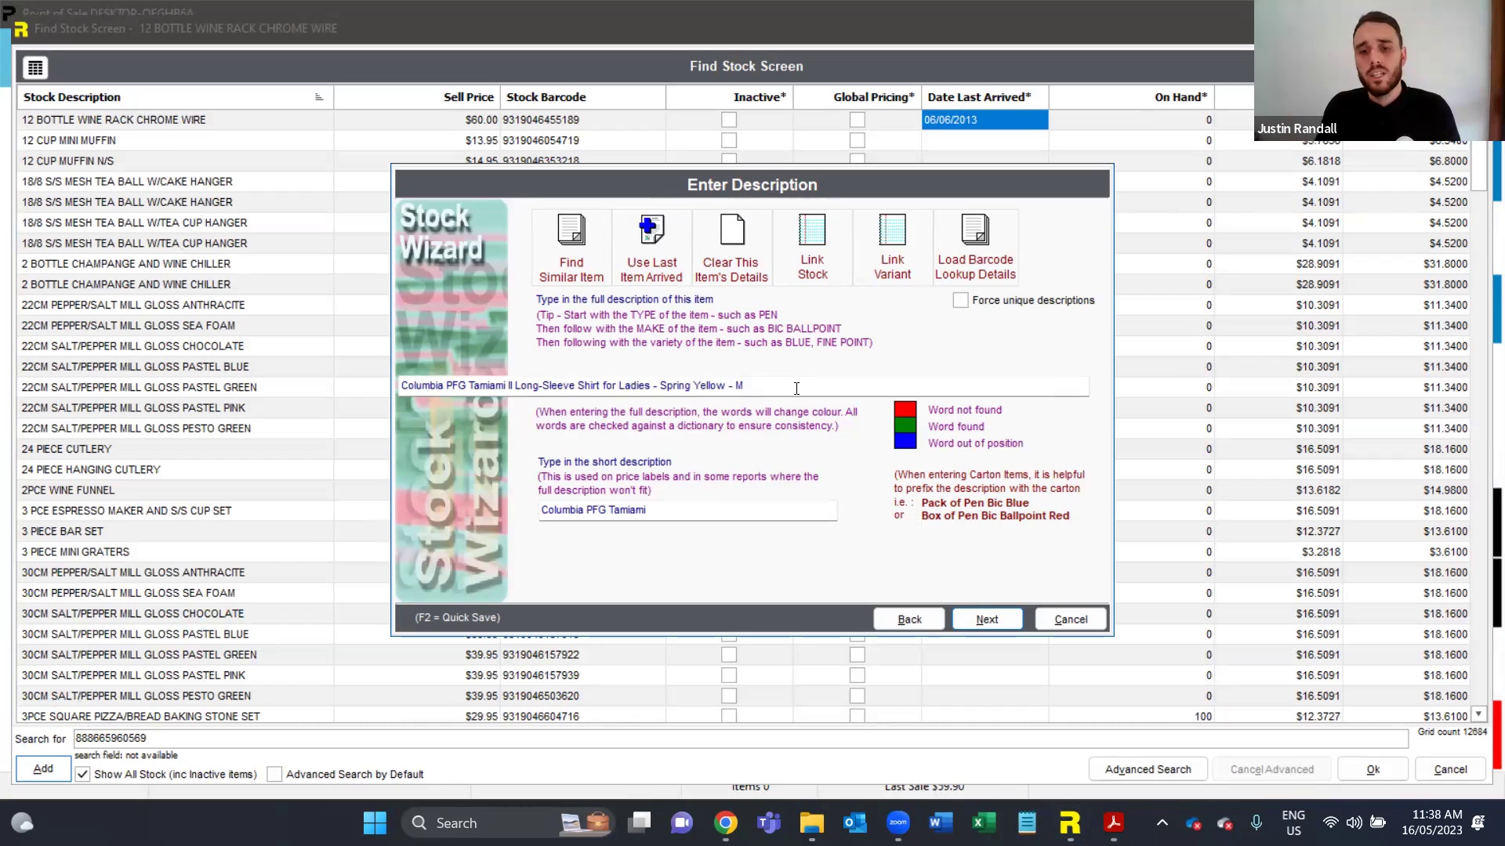
pyautogui.moveTo(796, 389); pyautogui.dragTo(506, 386)
pyautogui.click(503, 389)
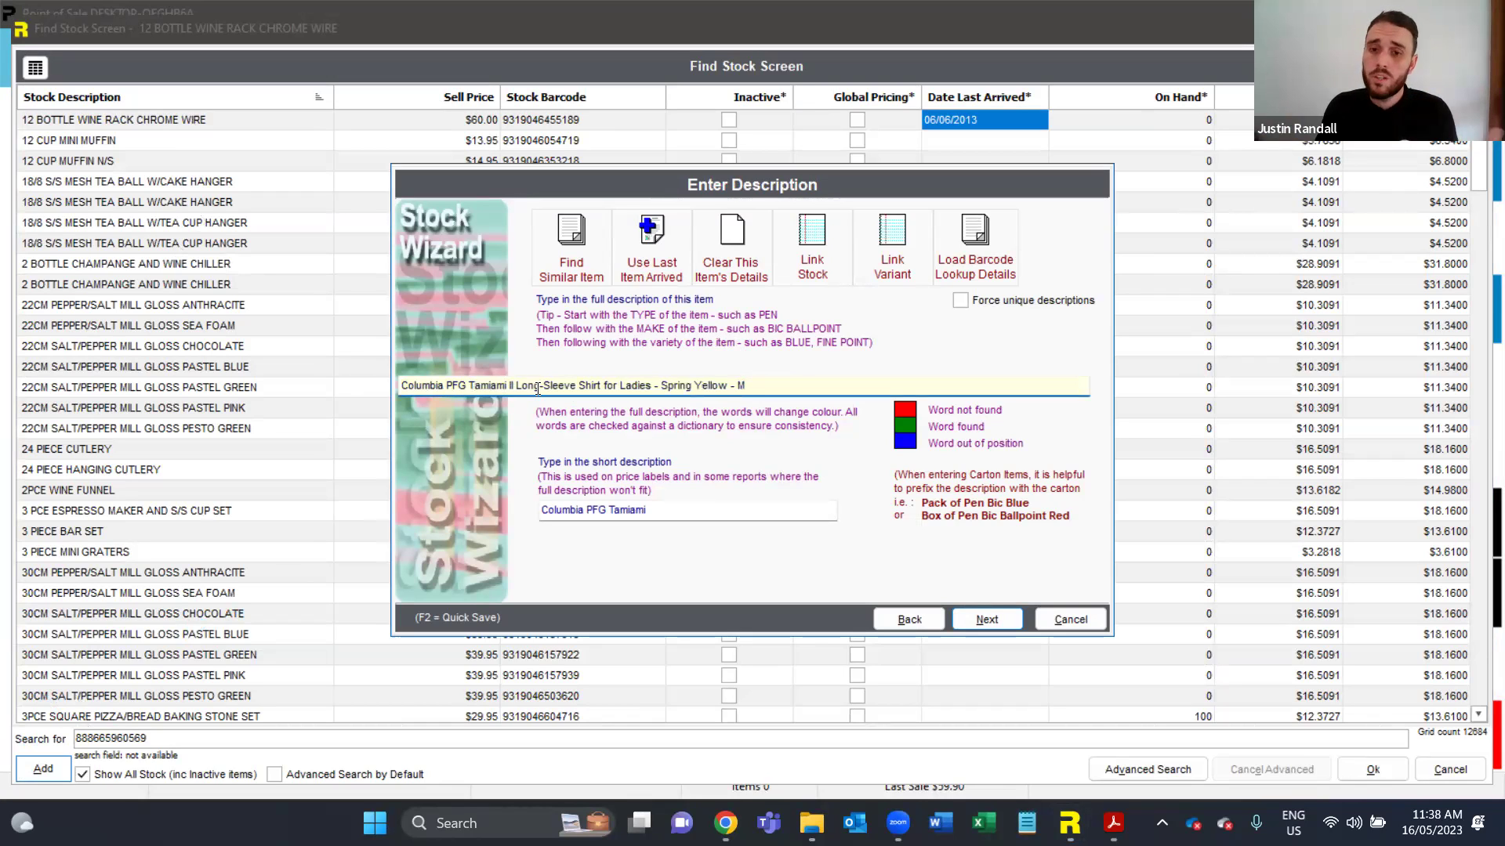
pyautogui.click(984, 619)
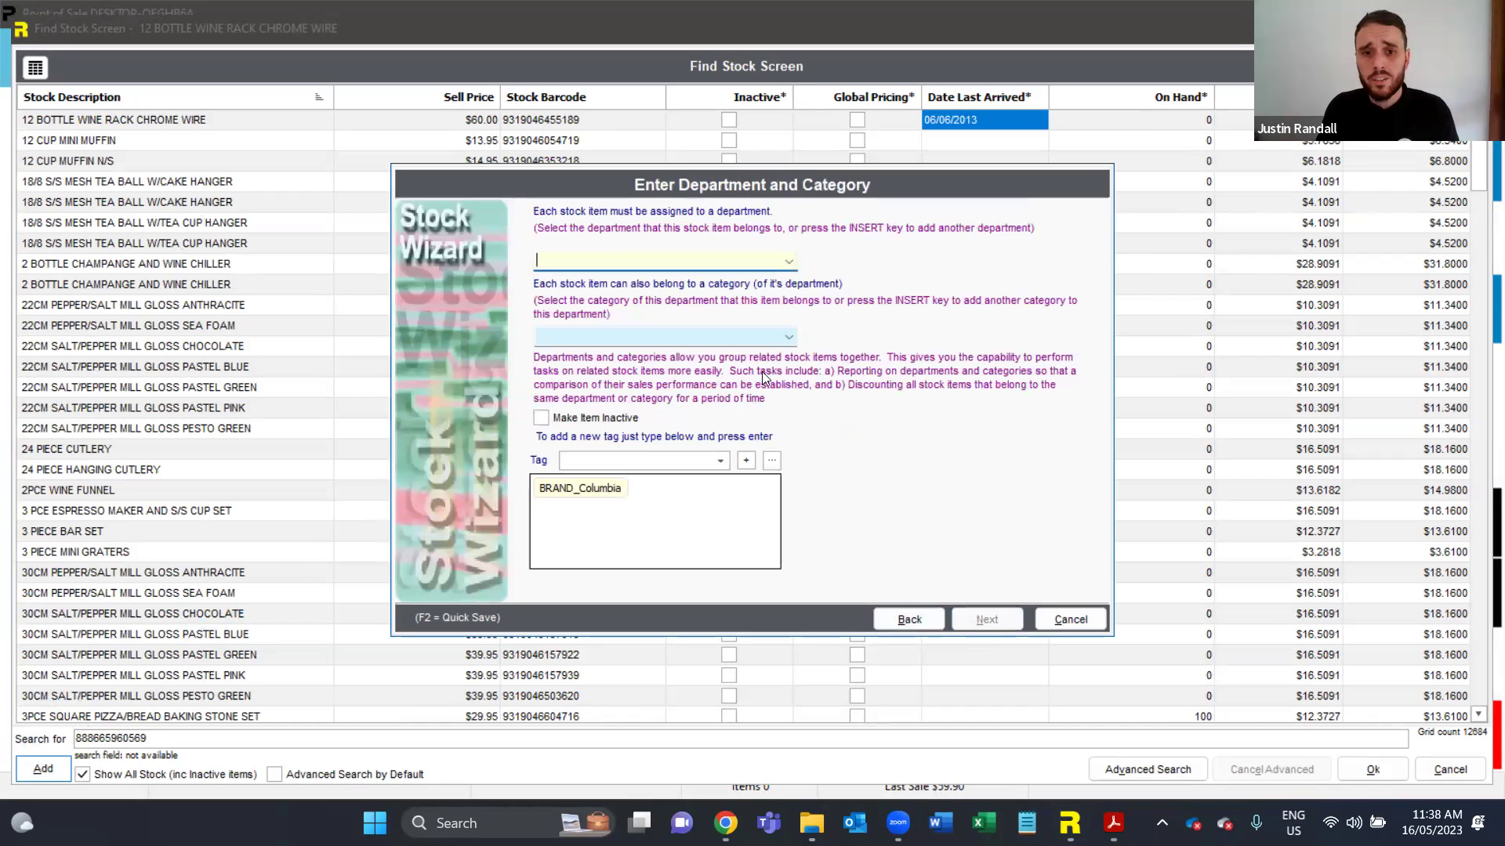
pyautogui.click(768, 256)
pyautogui.click(658, 302)
# Enter a cost price of $19.95 including GST for the new shirt
pyautogui.click(989, 618)
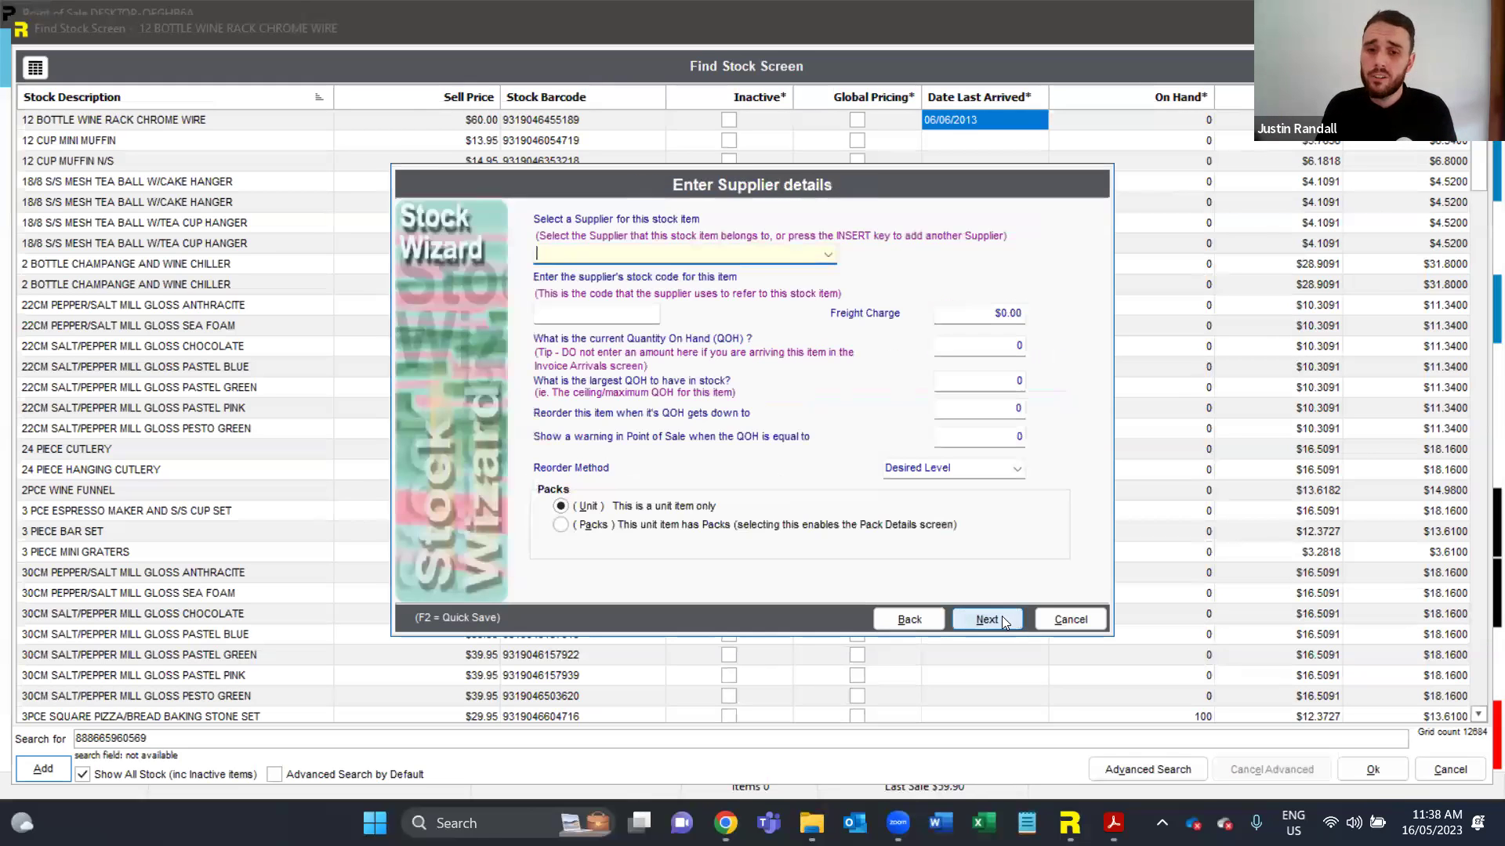
pyautogui.click(974, 618)
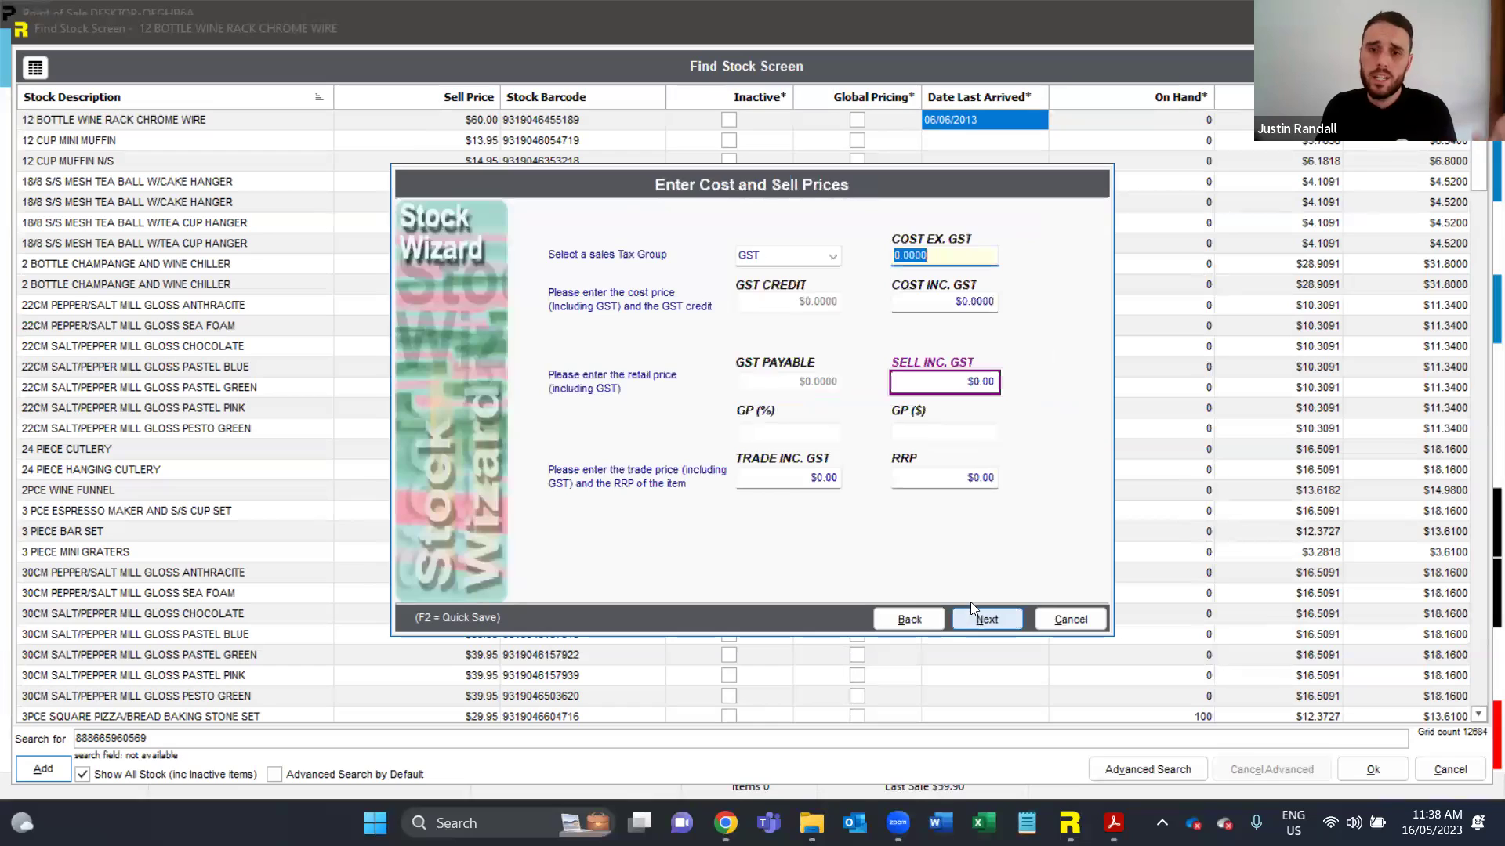
pyautogui.click(976, 300)
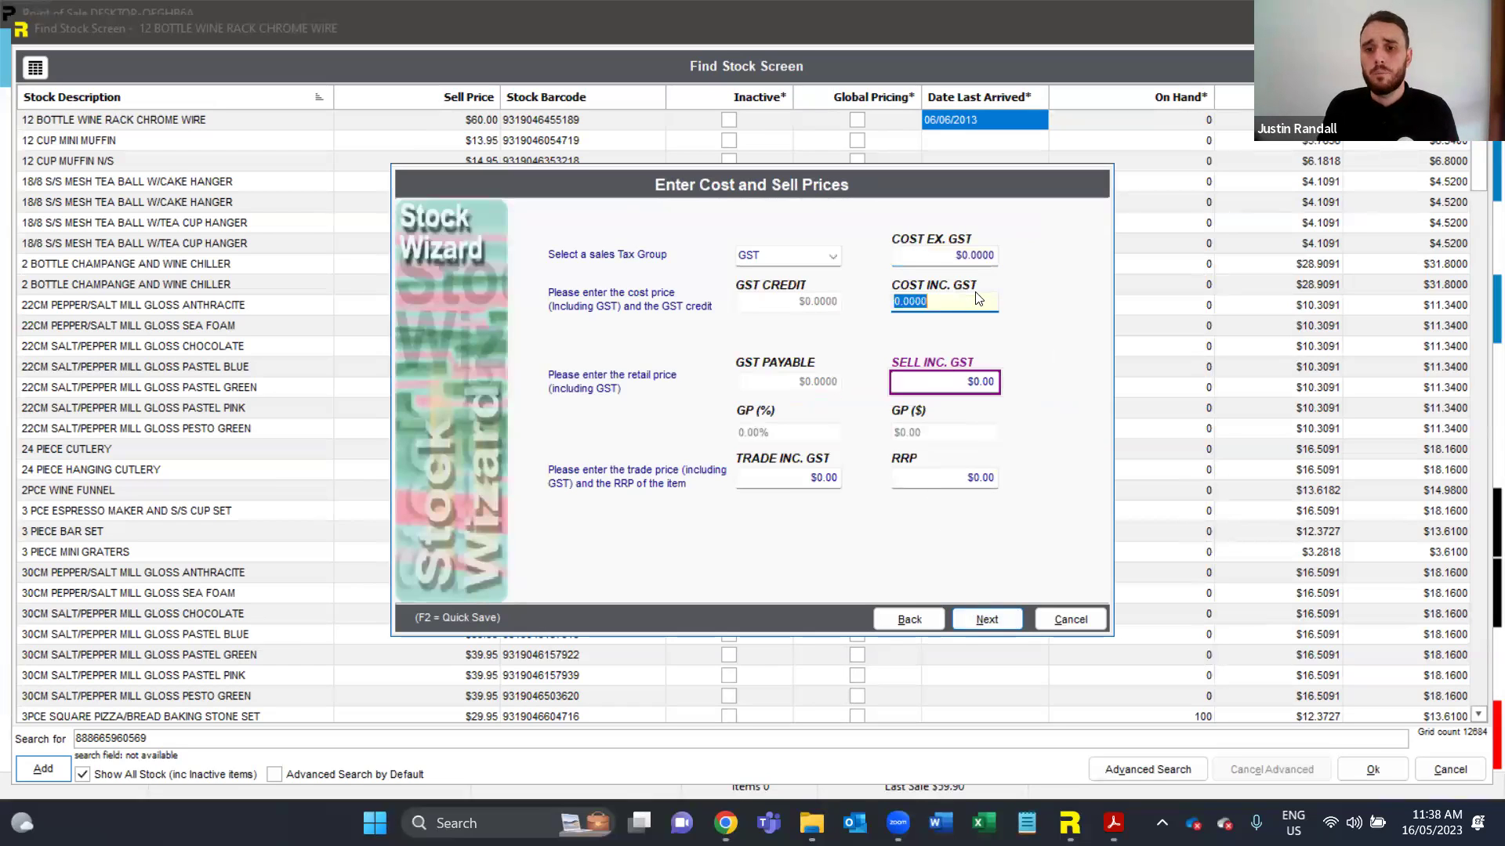
pyautogui.write('19.95')
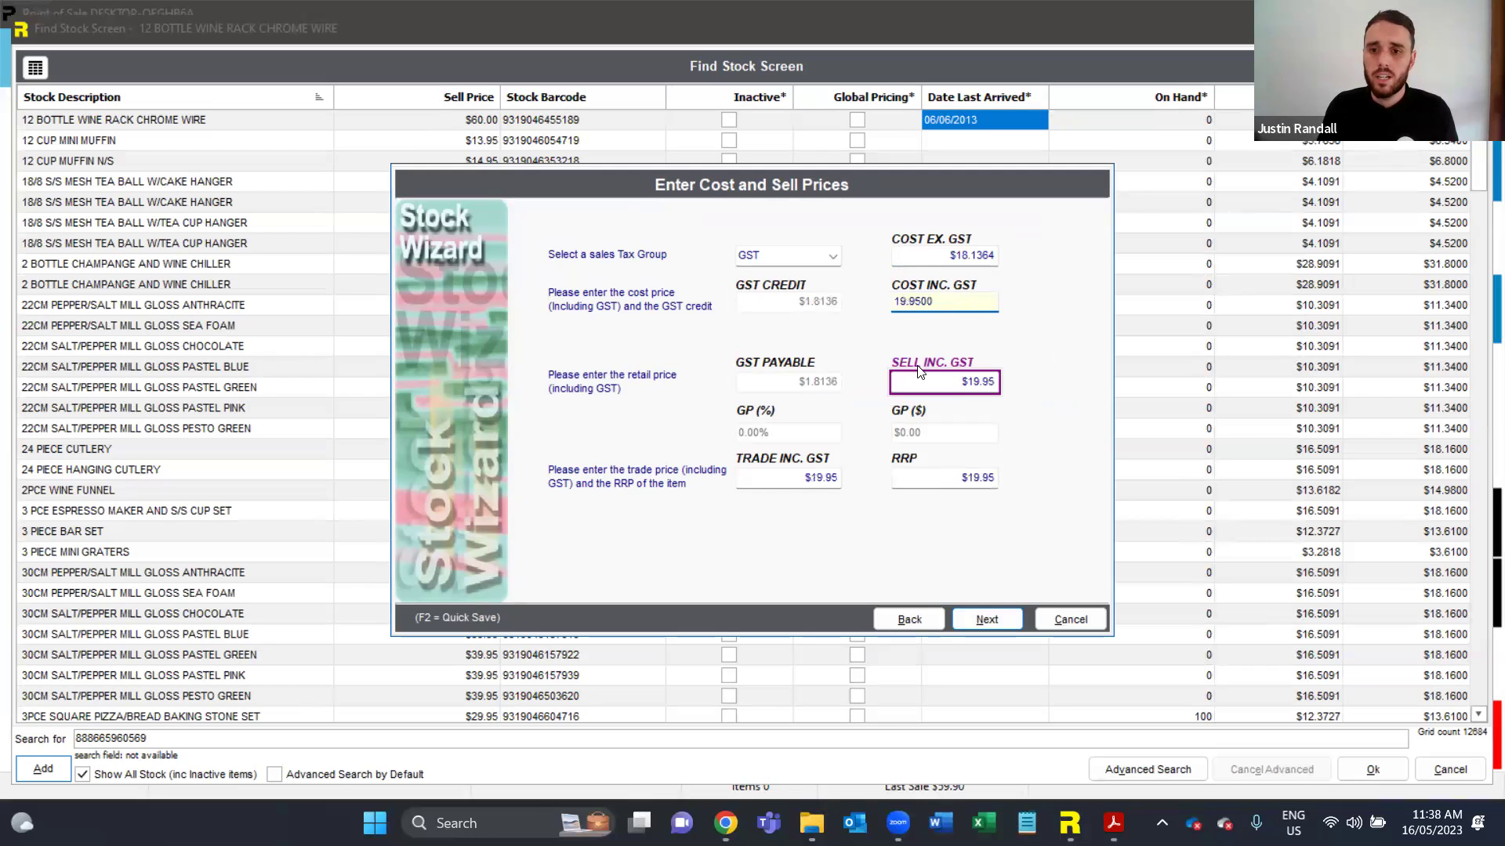
pyautogui.click(927, 382)
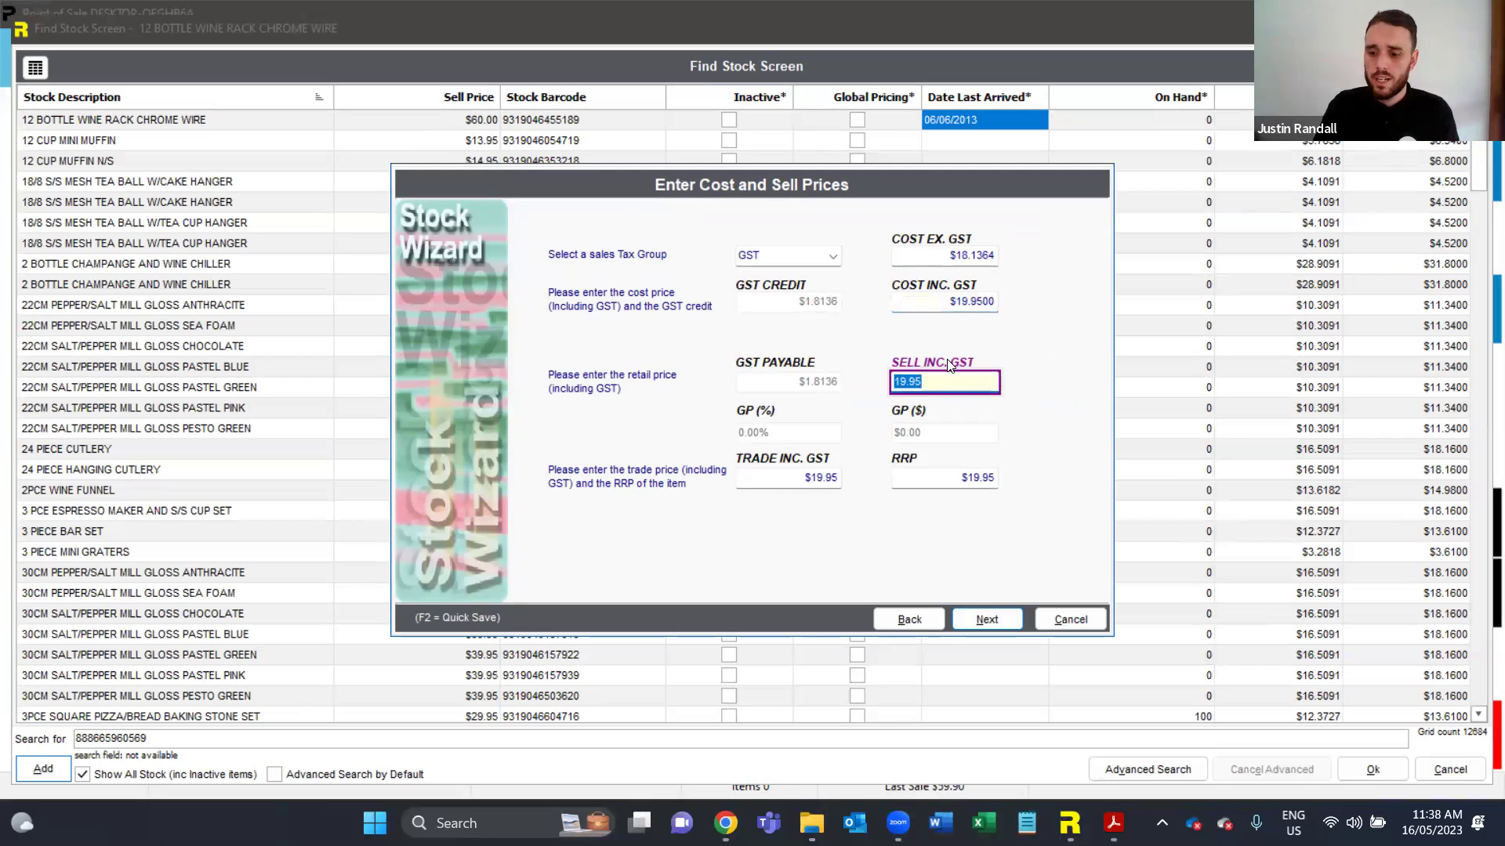
# Set the sell price to $29.95 including GST and check the new item's images
pyautogui.write('29.95')
pyautogui.click(1015, 616)
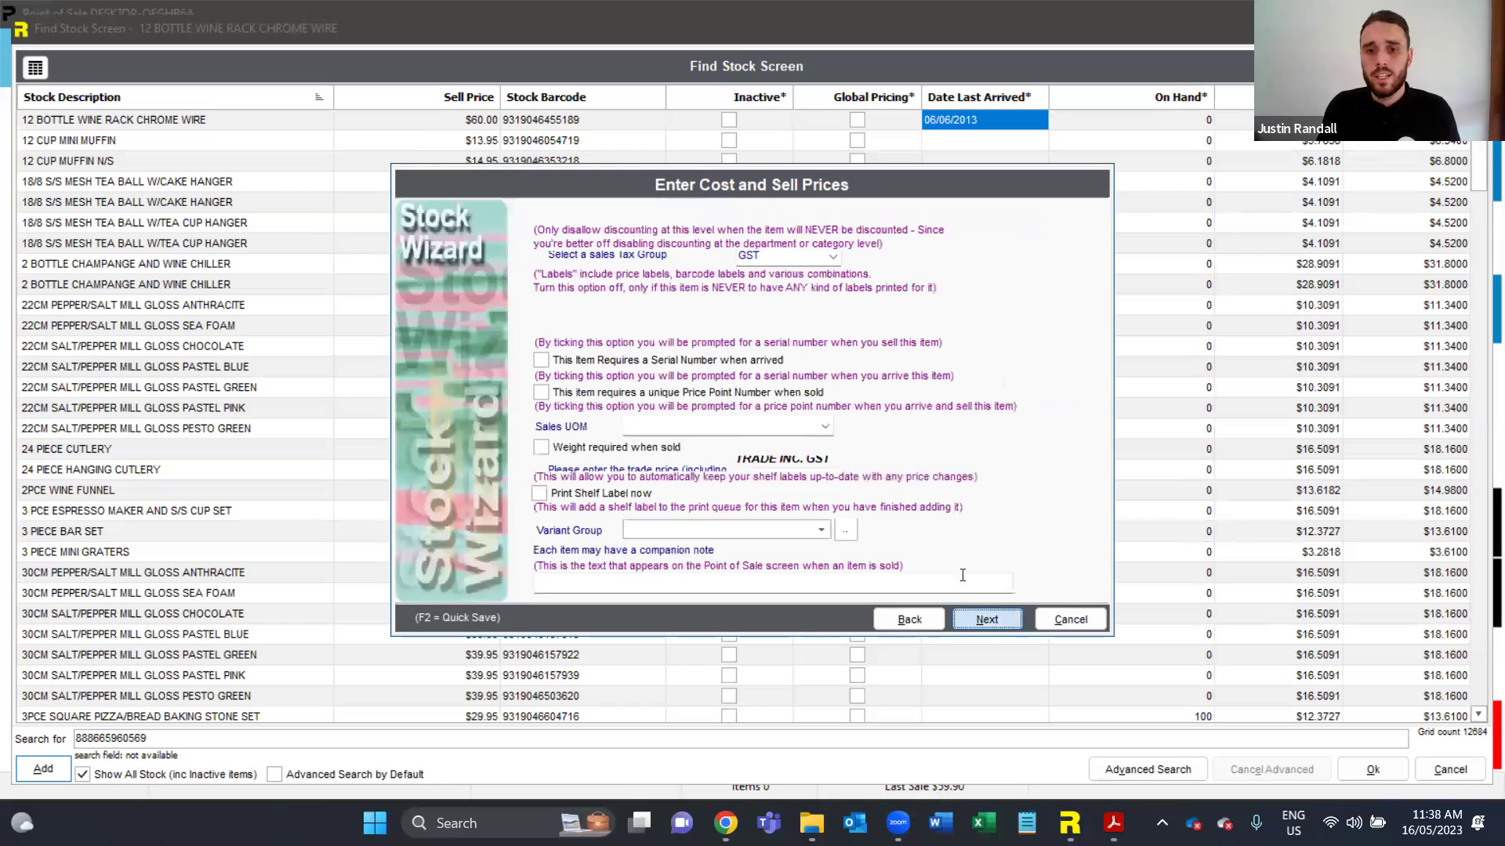
pyautogui.click(995, 627)
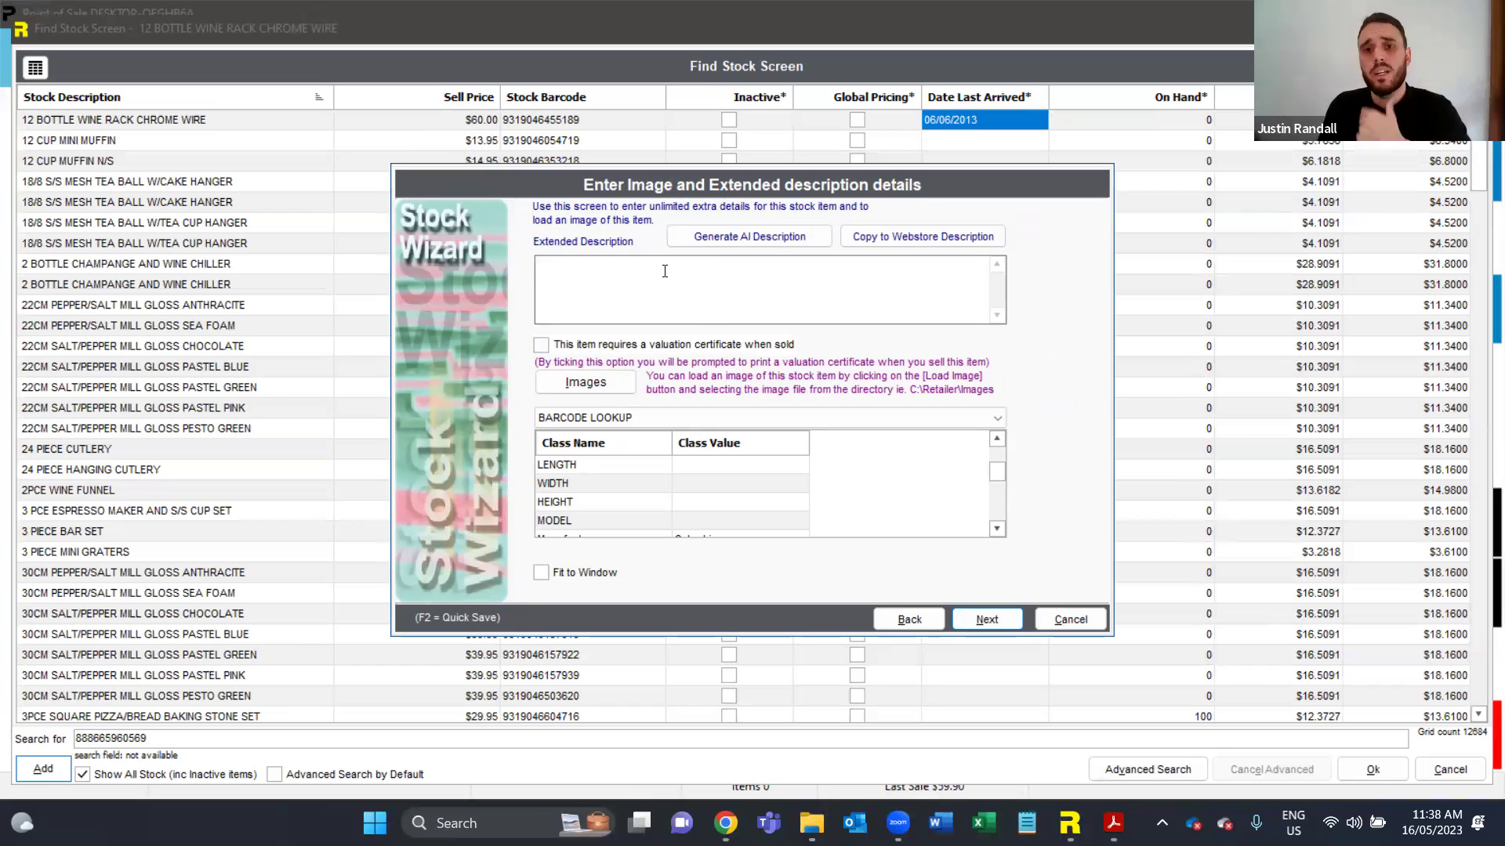
pyautogui.click(589, 388)
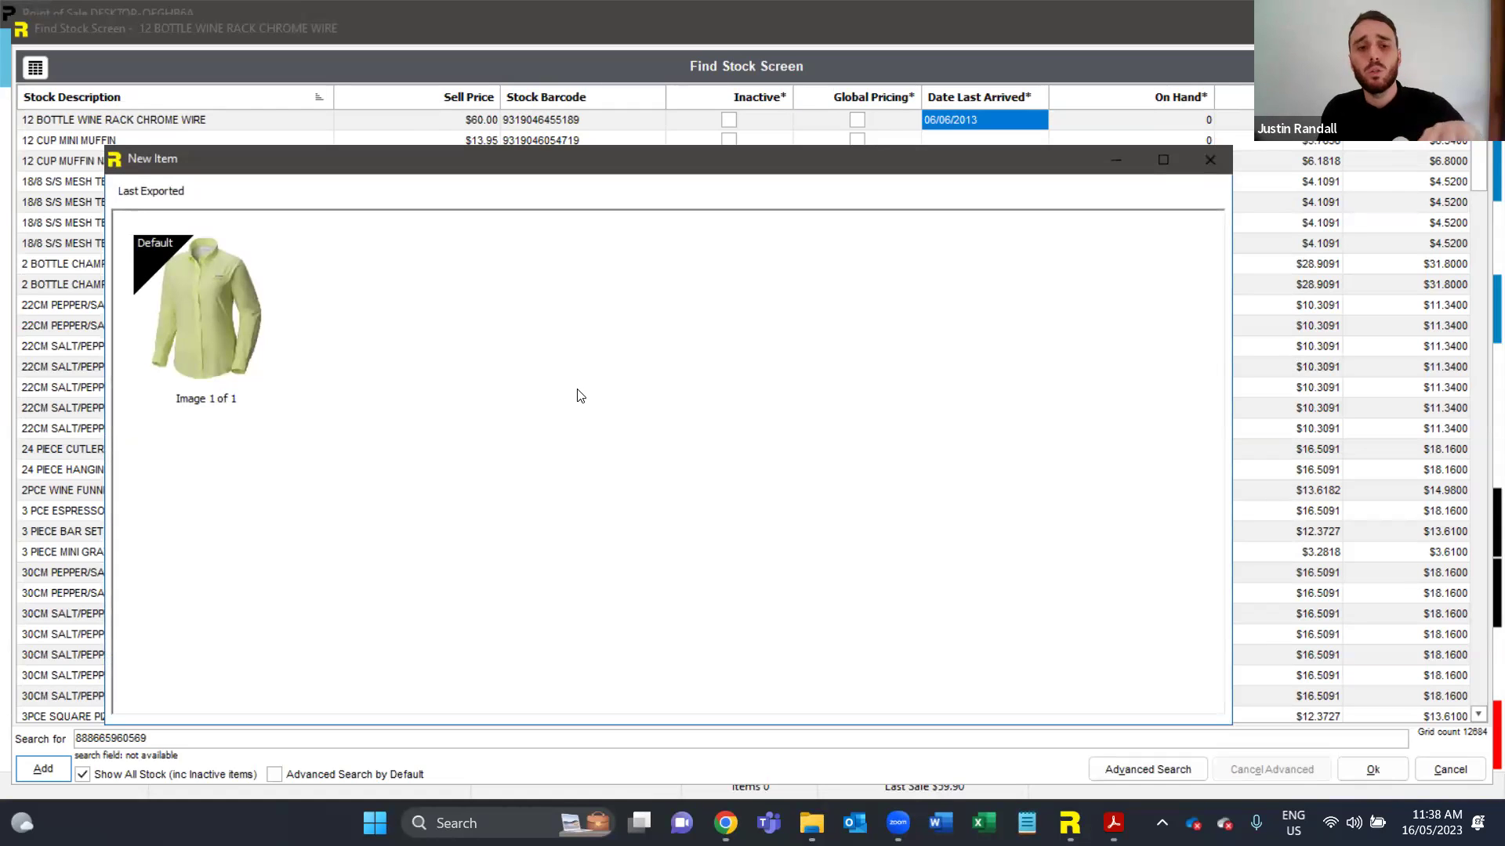
pyautogui.click(1213, 161)
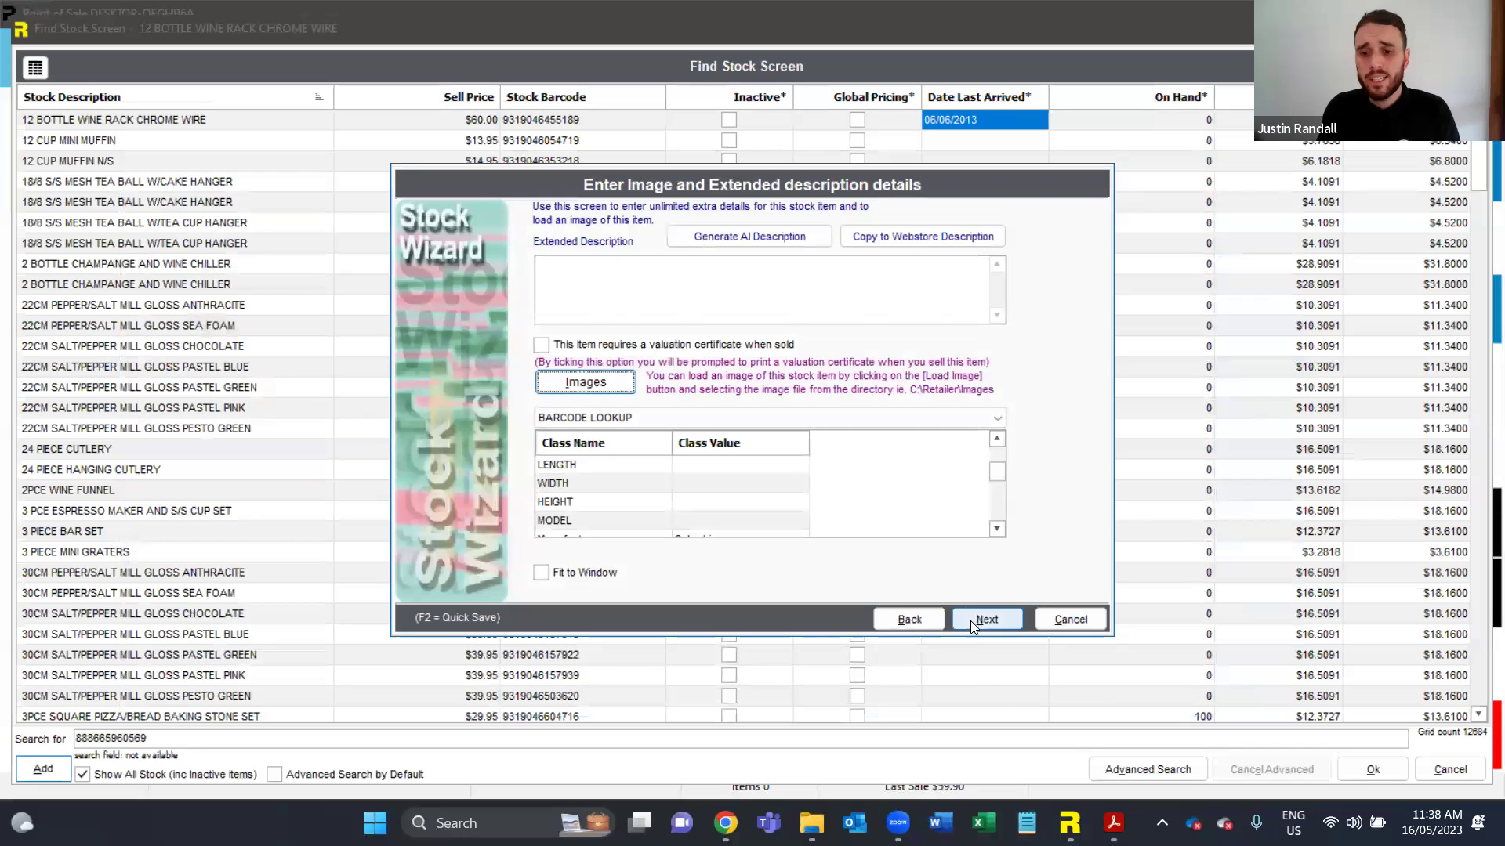
# Delete the existing web description on the Web Settings step
pyautogui.click(970, 621)
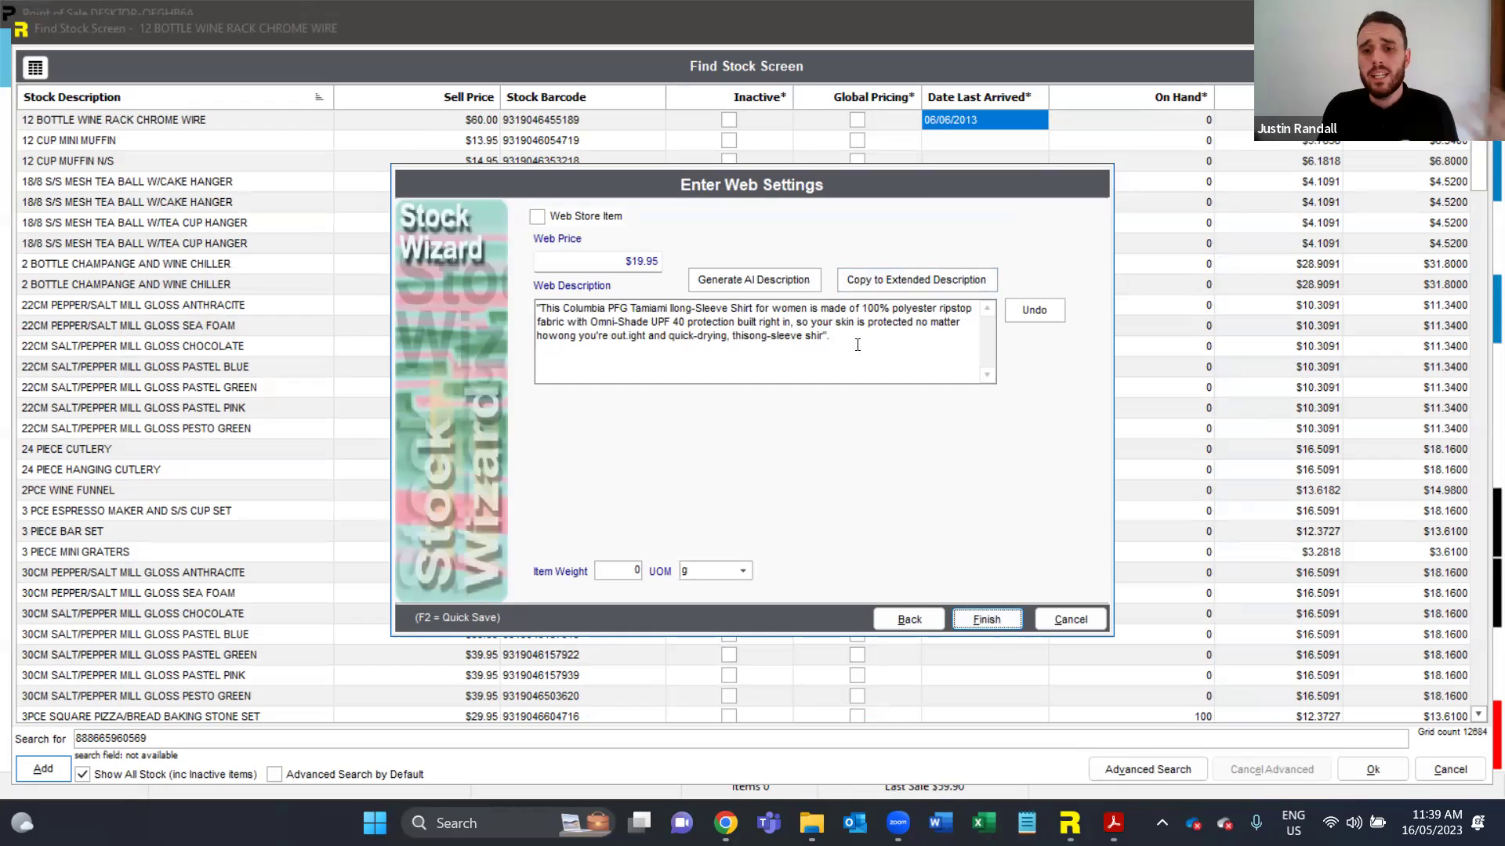
pyautogui.moveTo(855, 348); pyautogui.dragTo(390, 261)
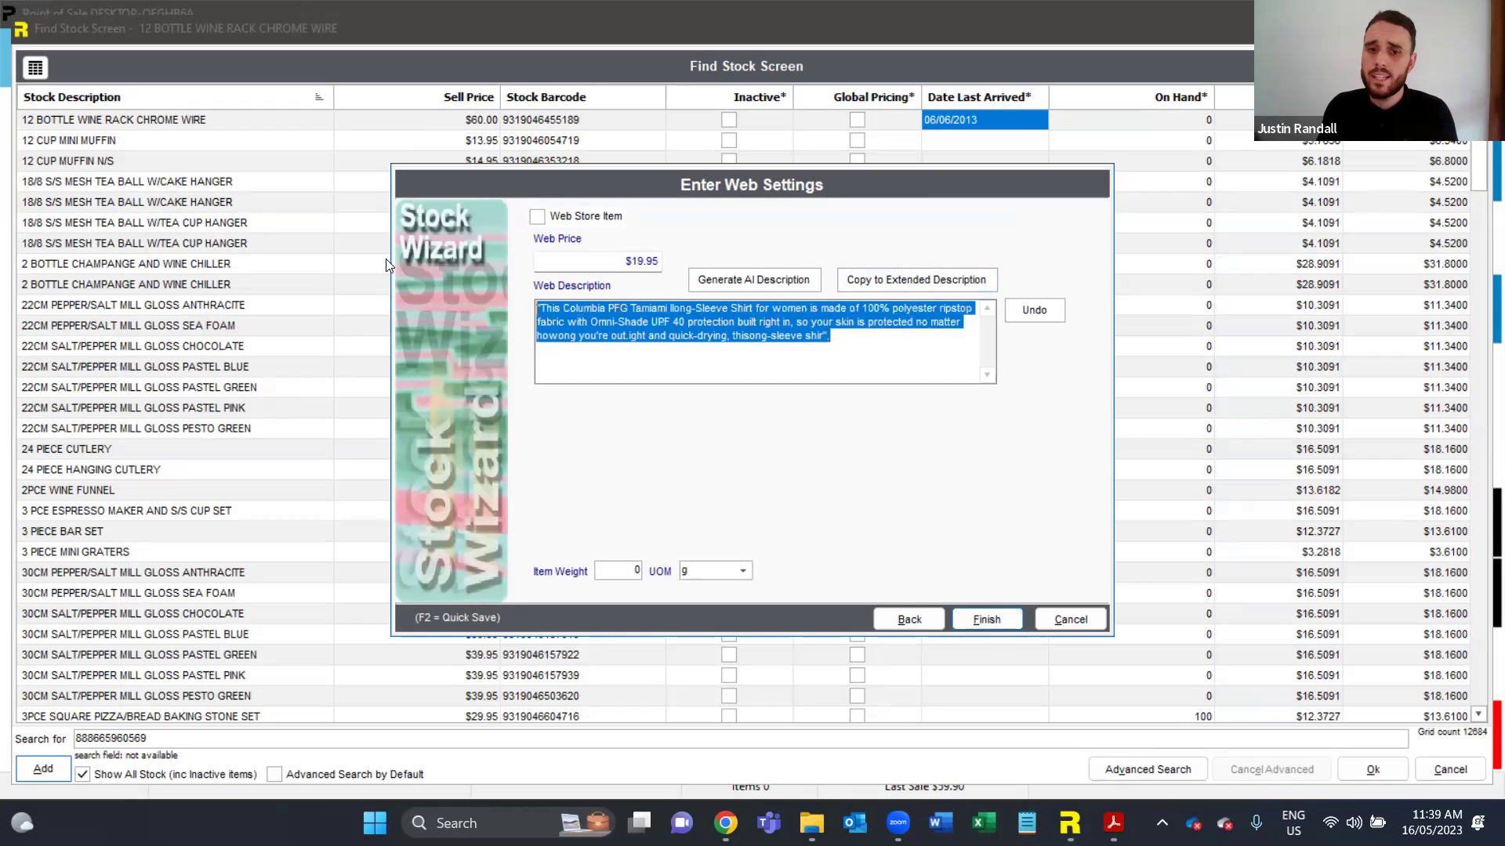
pyautogui.press('Delete')
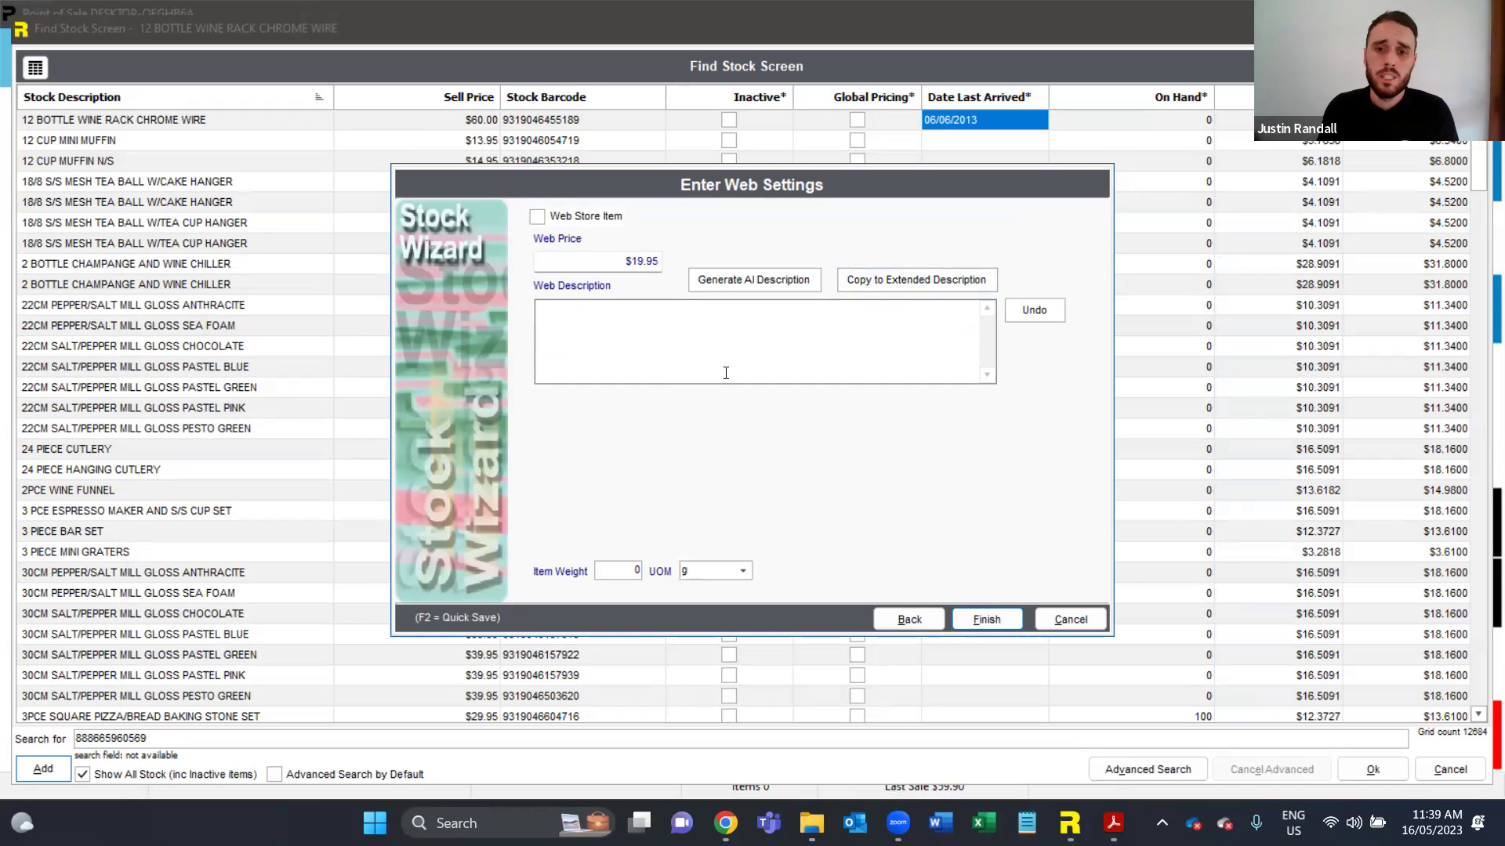
# Generate an AI-written web description for the Columbia PFG Tamiami II shirt
pyautogui.click(722, 282)
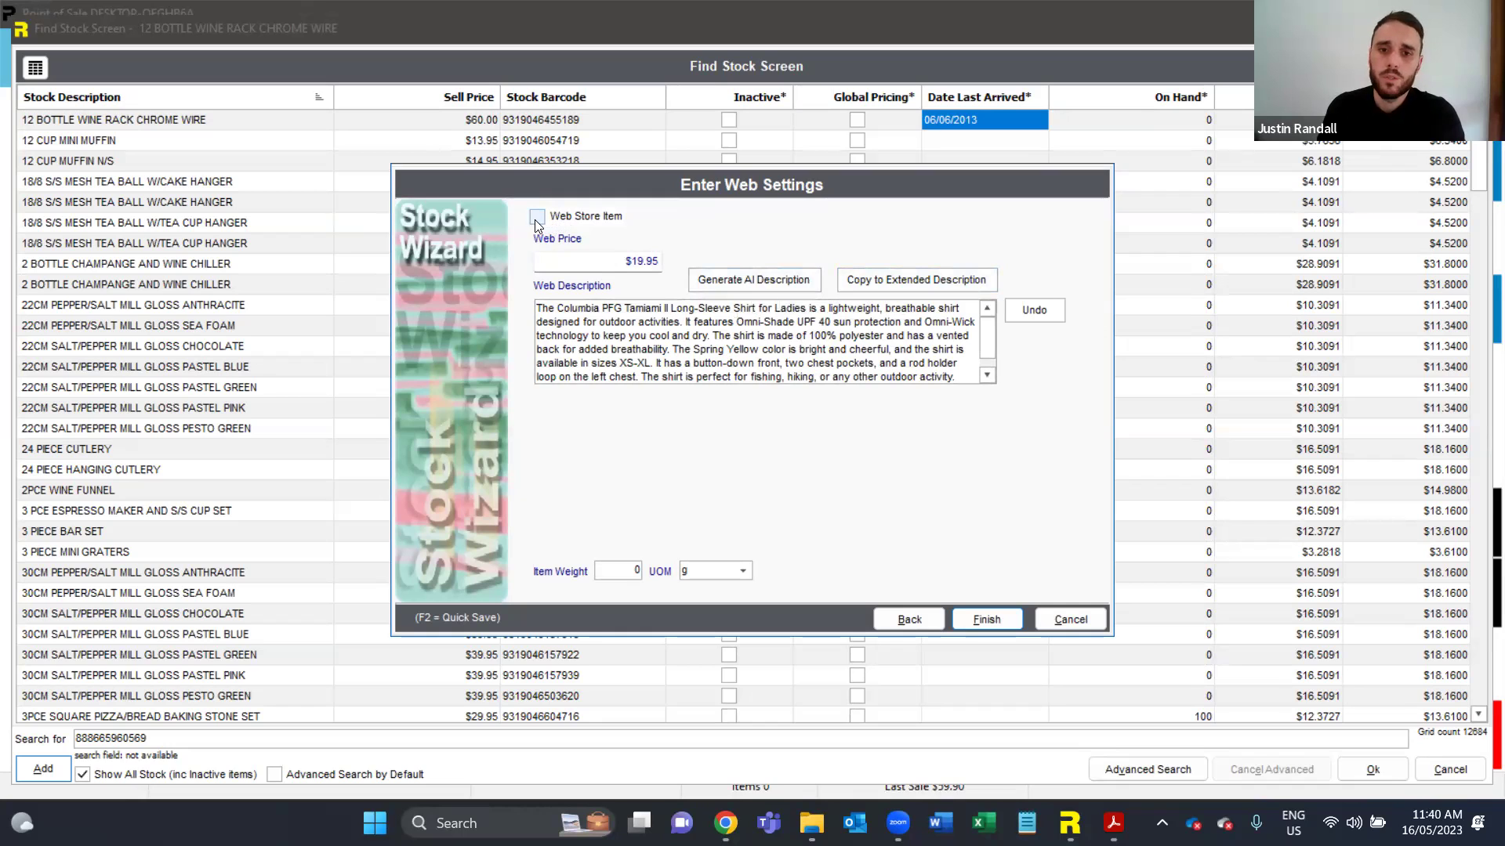
# Add the new Columbia PFG Tamiami II shirt to the sale at $29.95
pyautogui.click(988, 619)
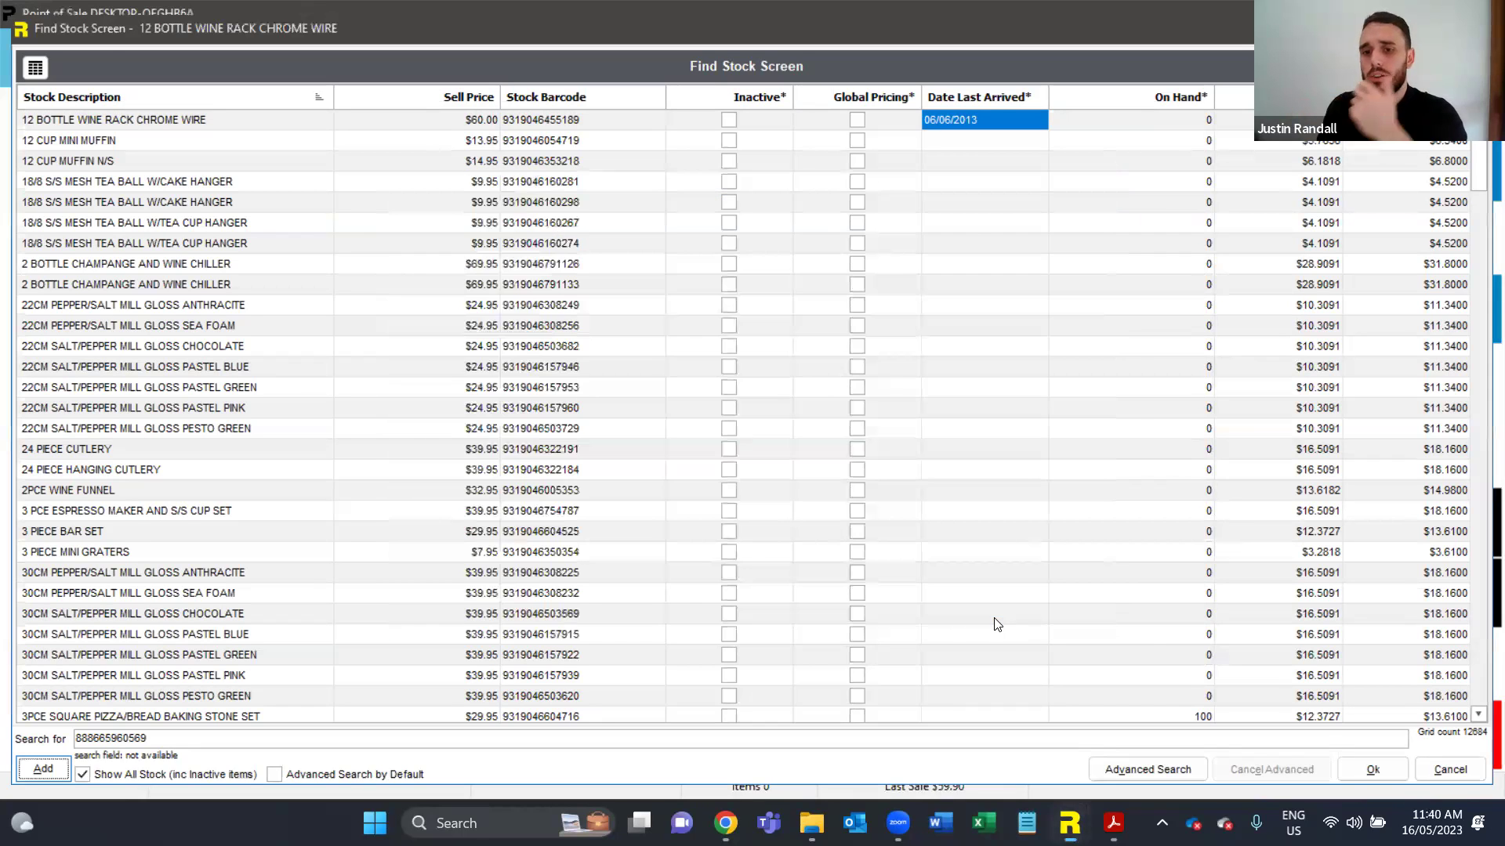
pyautogui.click(932, 619)
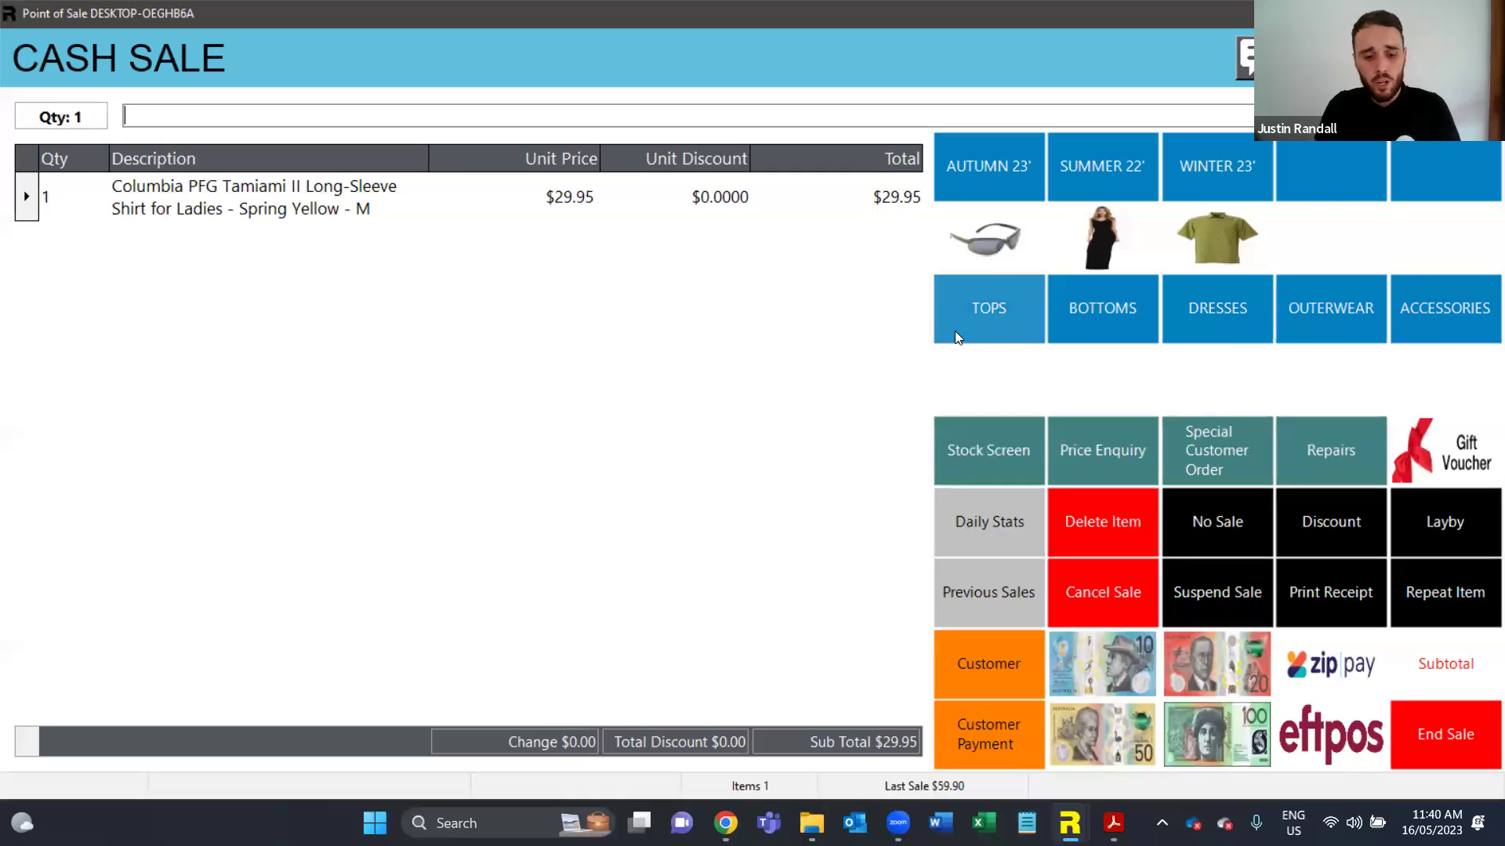
pyautogui.press('F2')
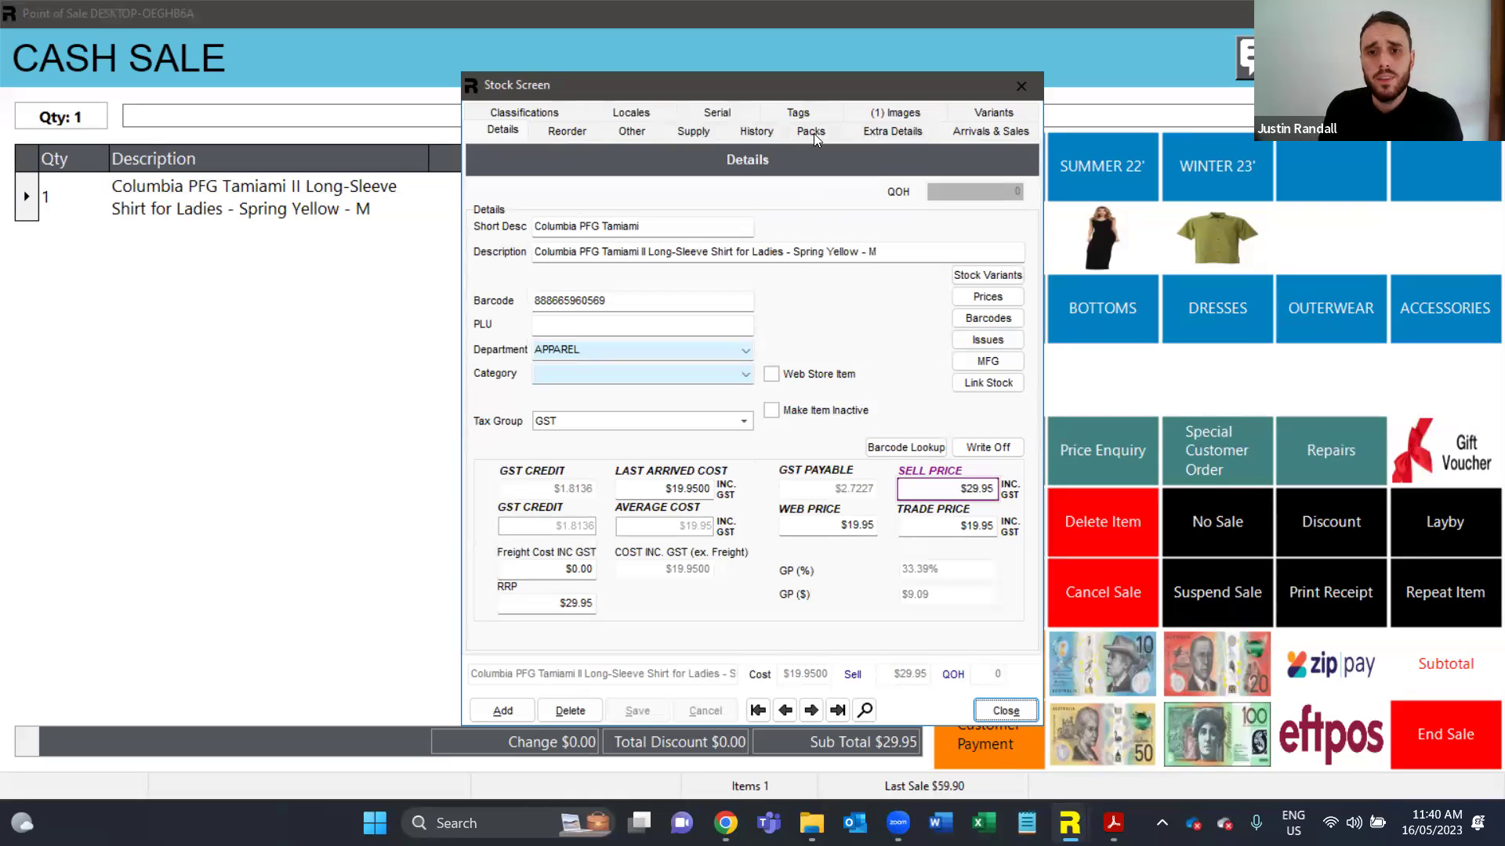
pyautogui.click(866, 116)
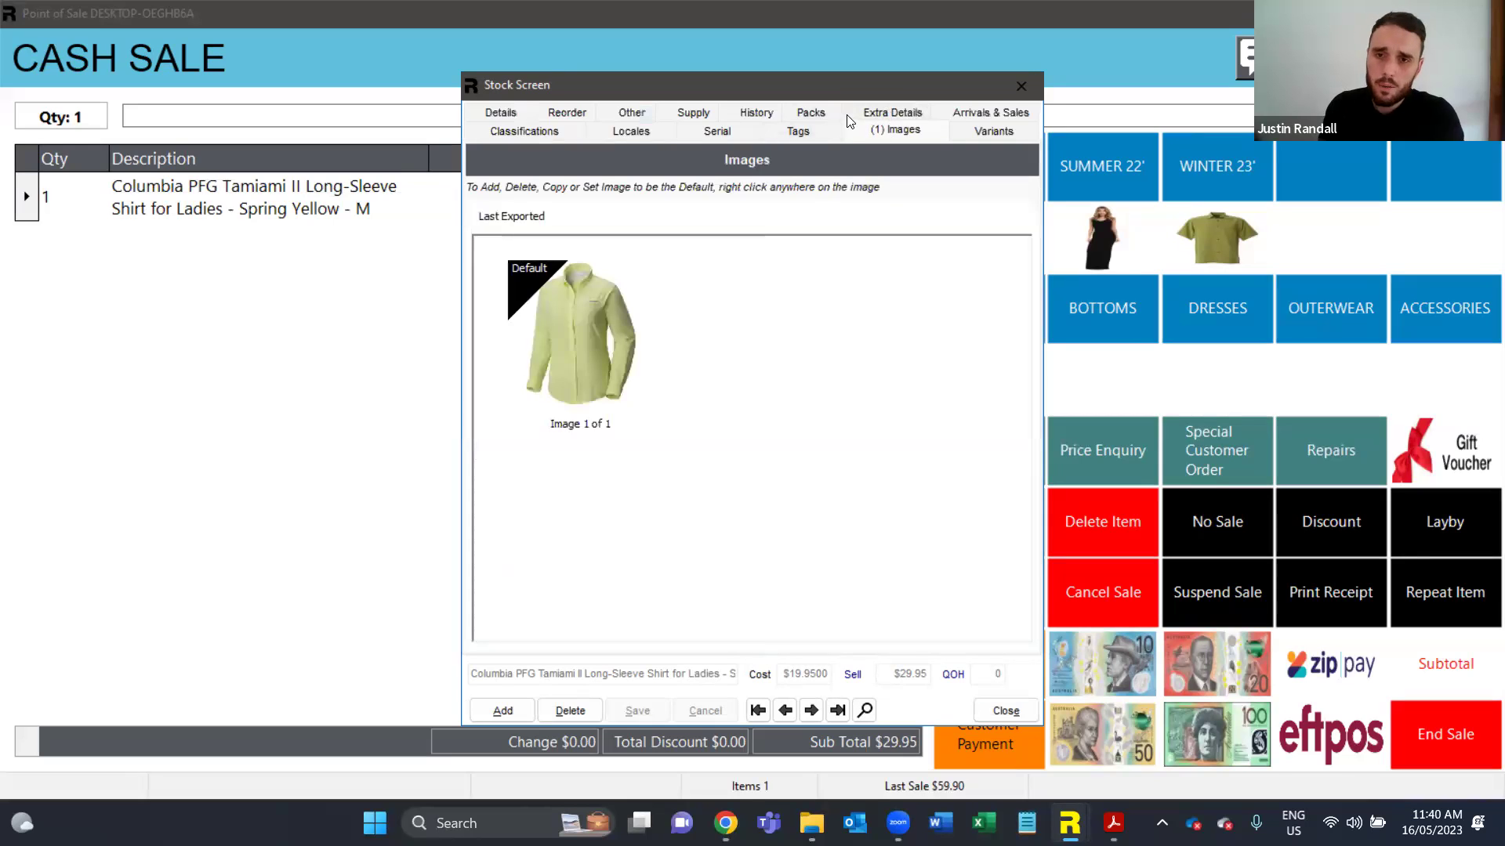
pyautogui.click(502, 114)
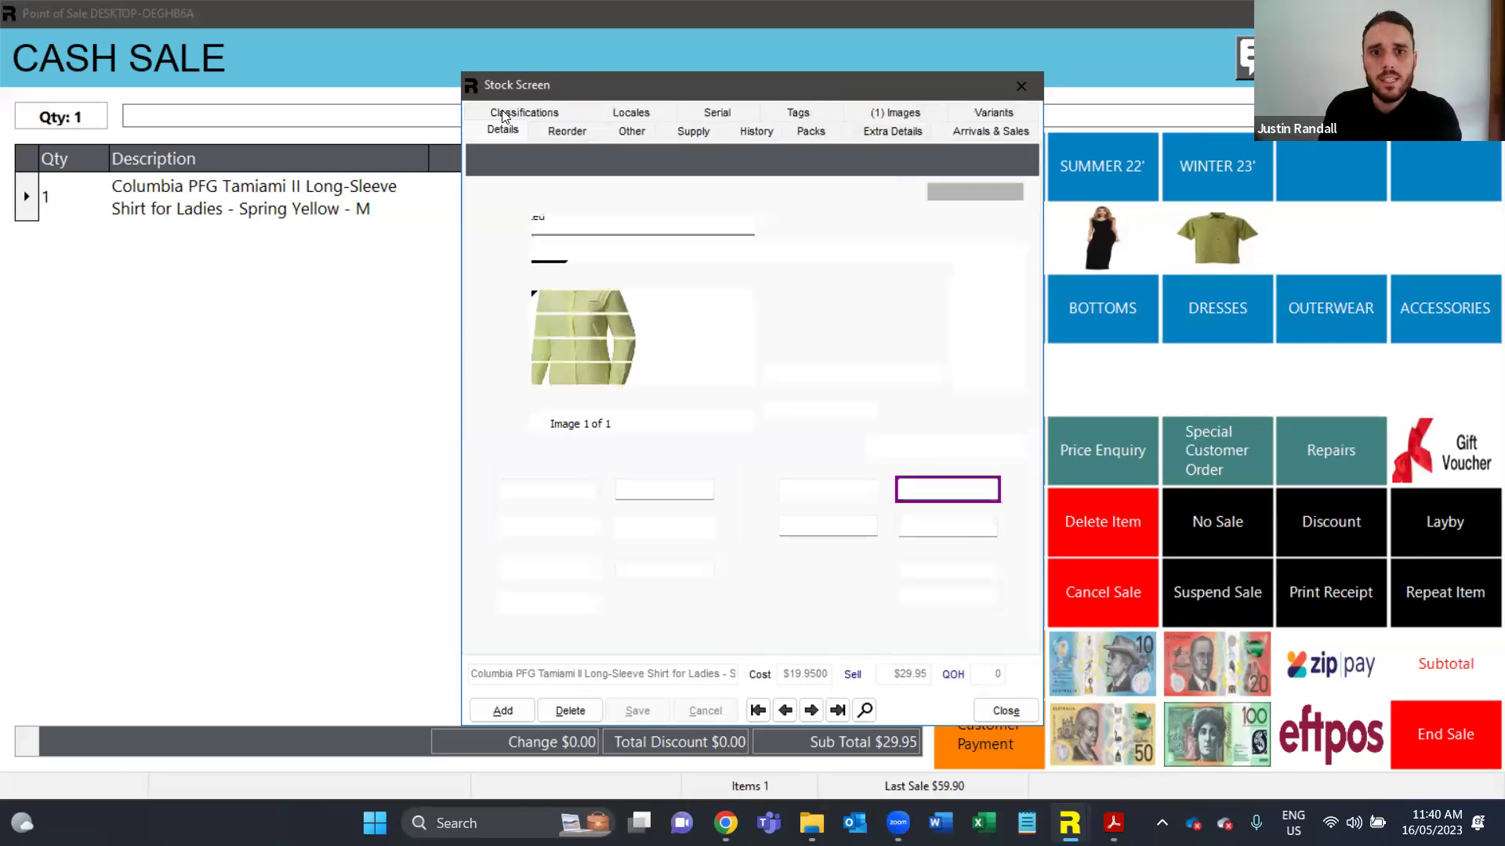
pyautogui.click(1007, 711)
pyautogui.press('Return')
# Add the Royal Robbins lime shirt and review its COLOUR & SIZE variant group and linked variants
pyautogui.click(931, 616)
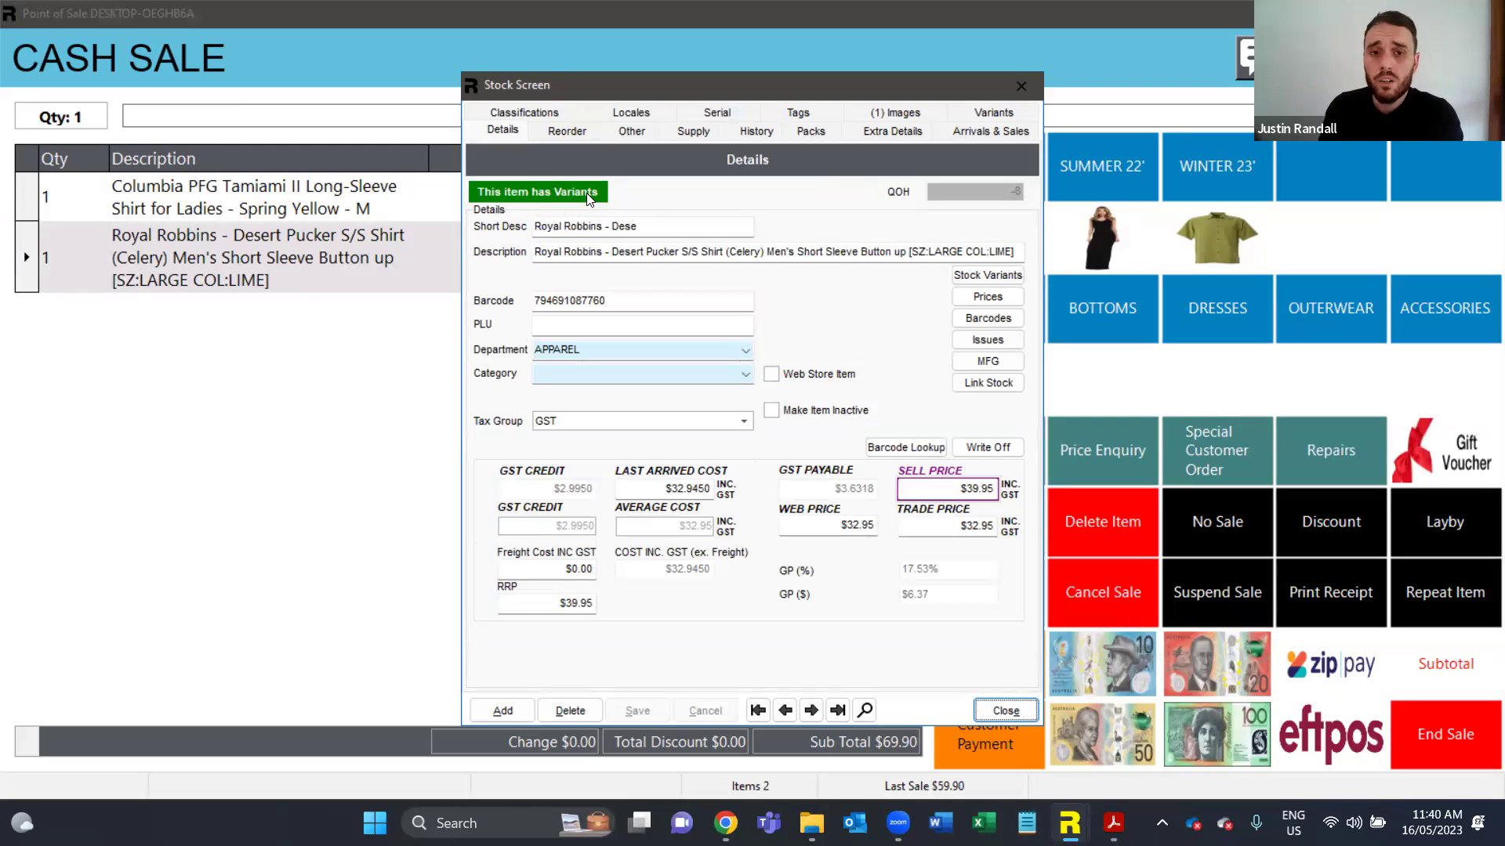
pyautogui.click(989, 112)
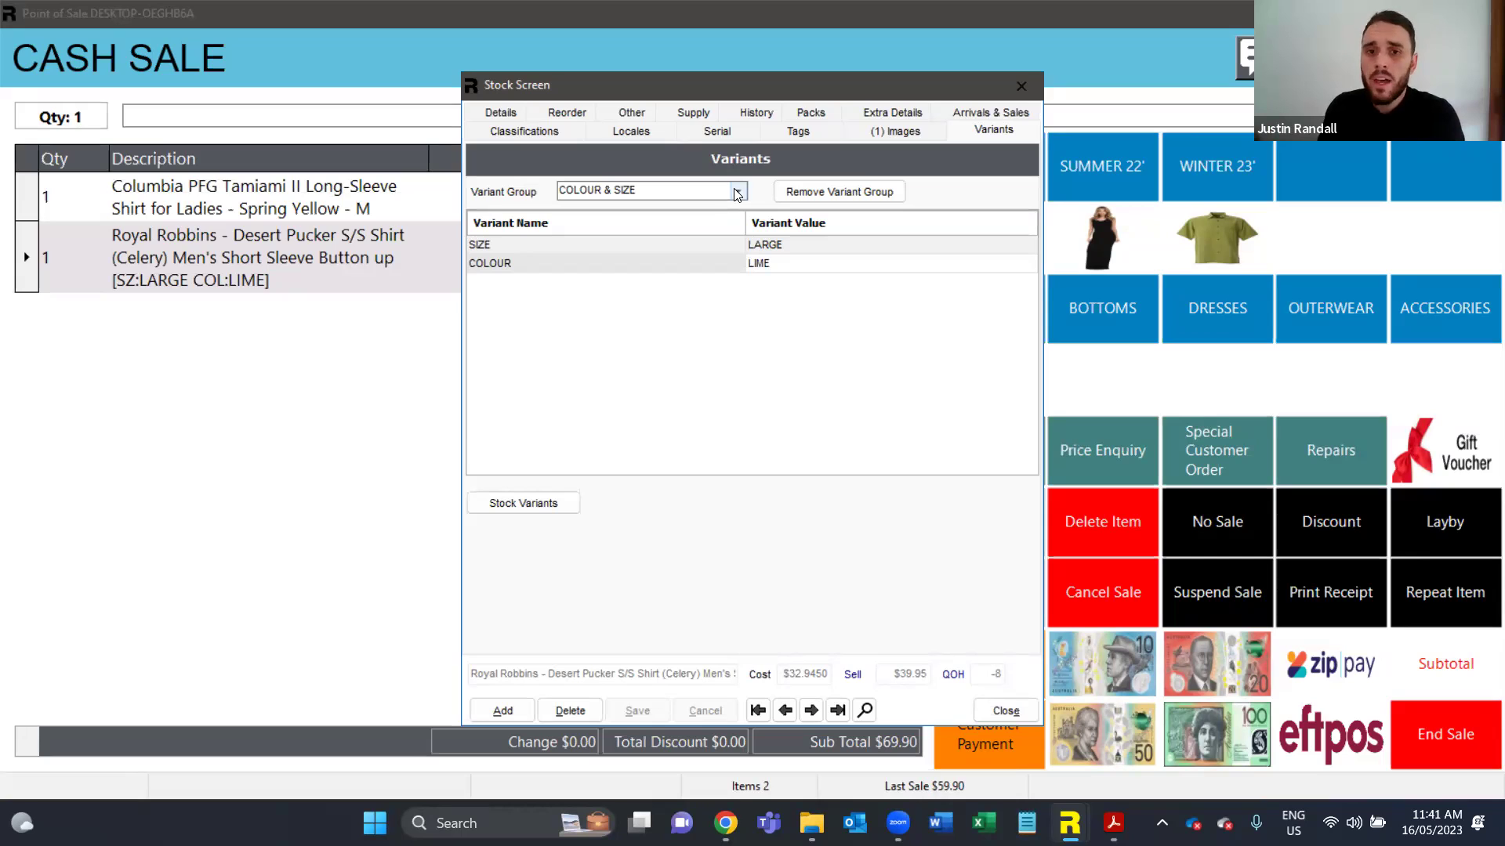
pyautogui.click(738, 196)
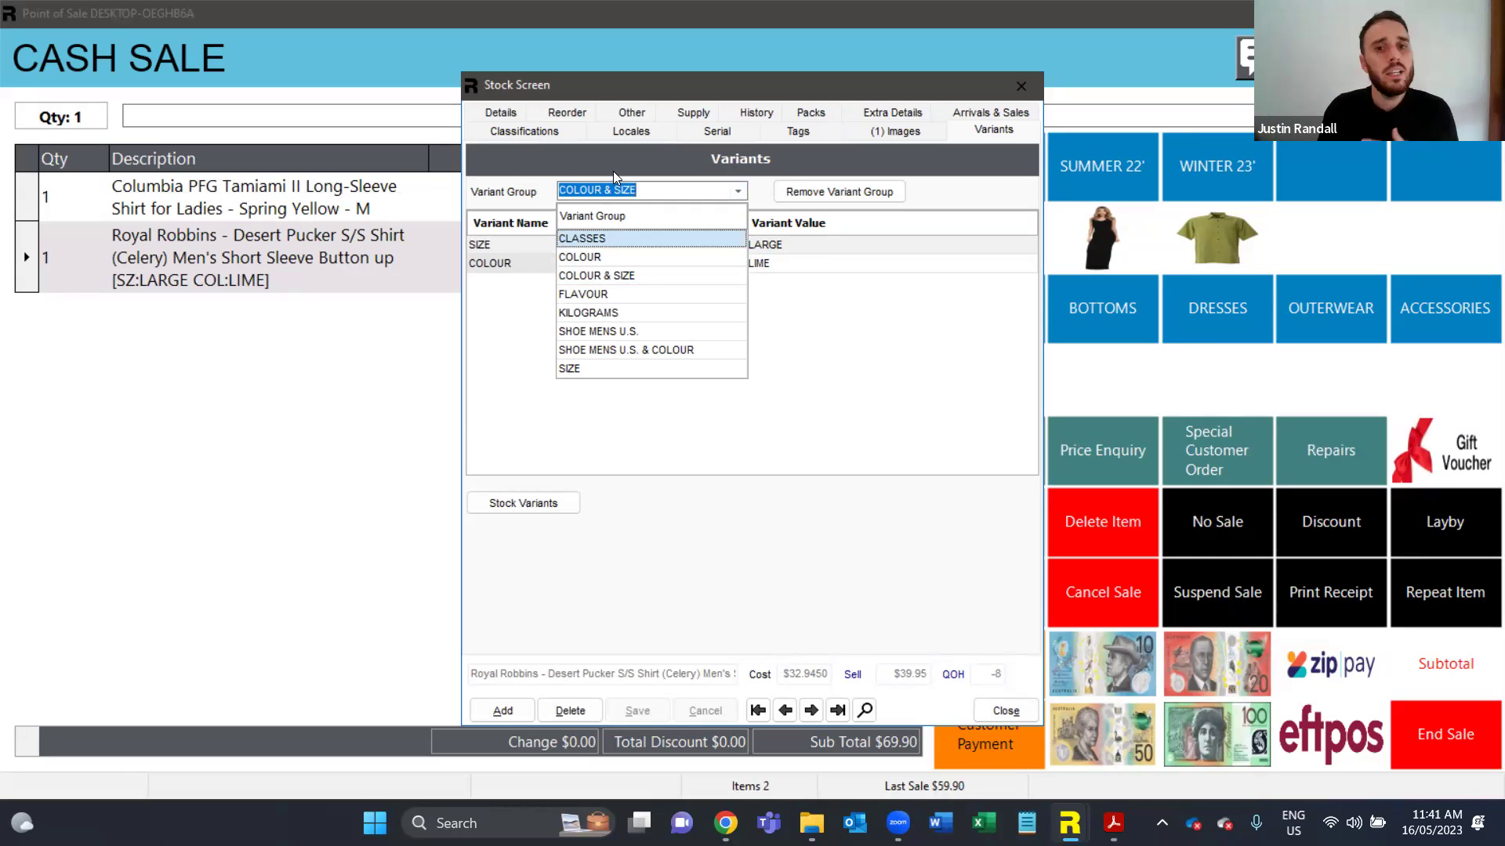
pyautogui.click(778, 193)
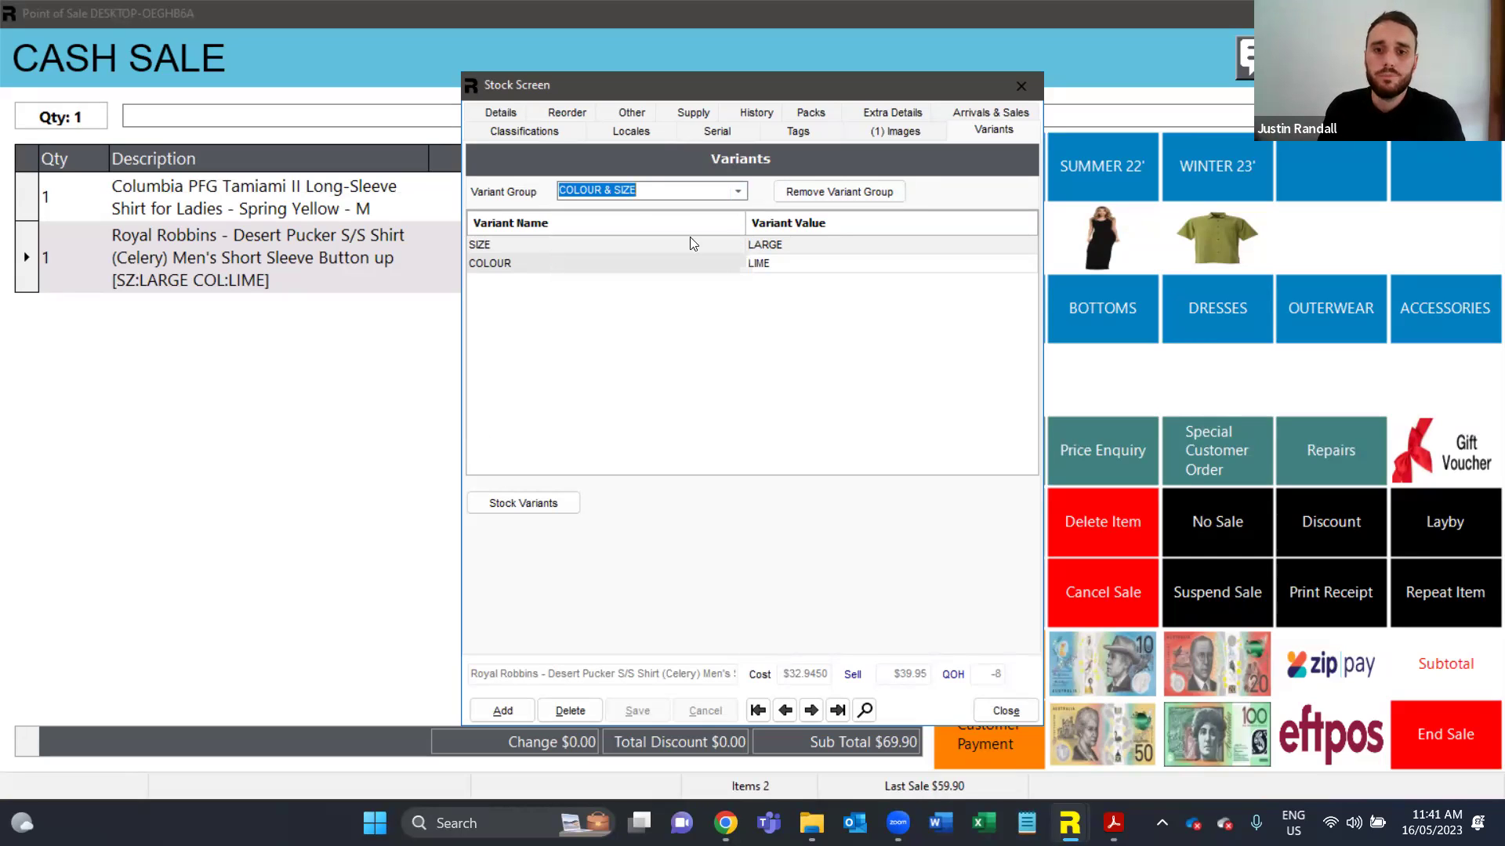
pyautogui.click(546, 505)
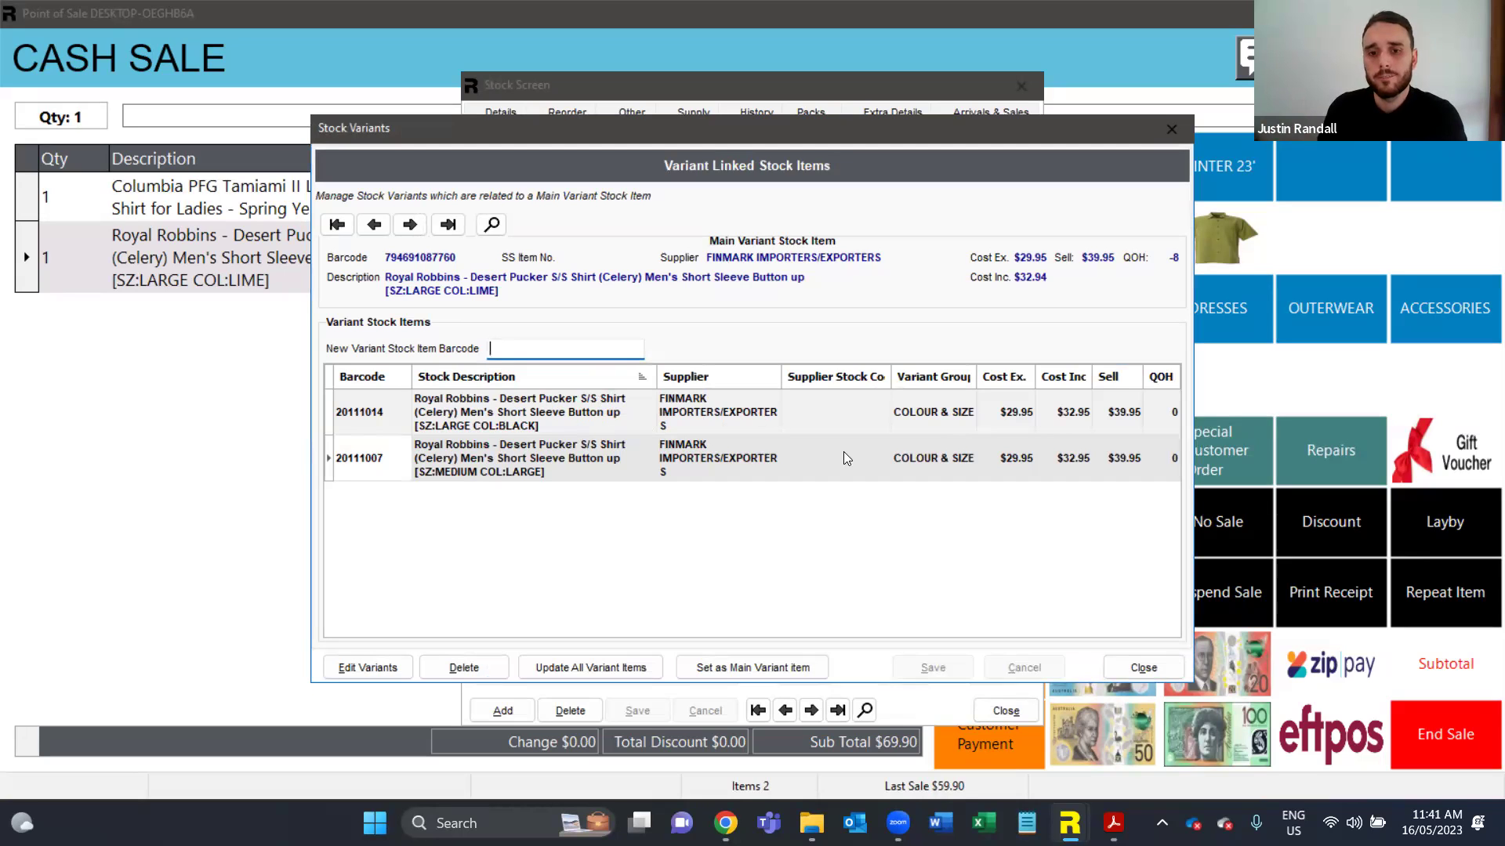
pyautogui.click(1174, 670)
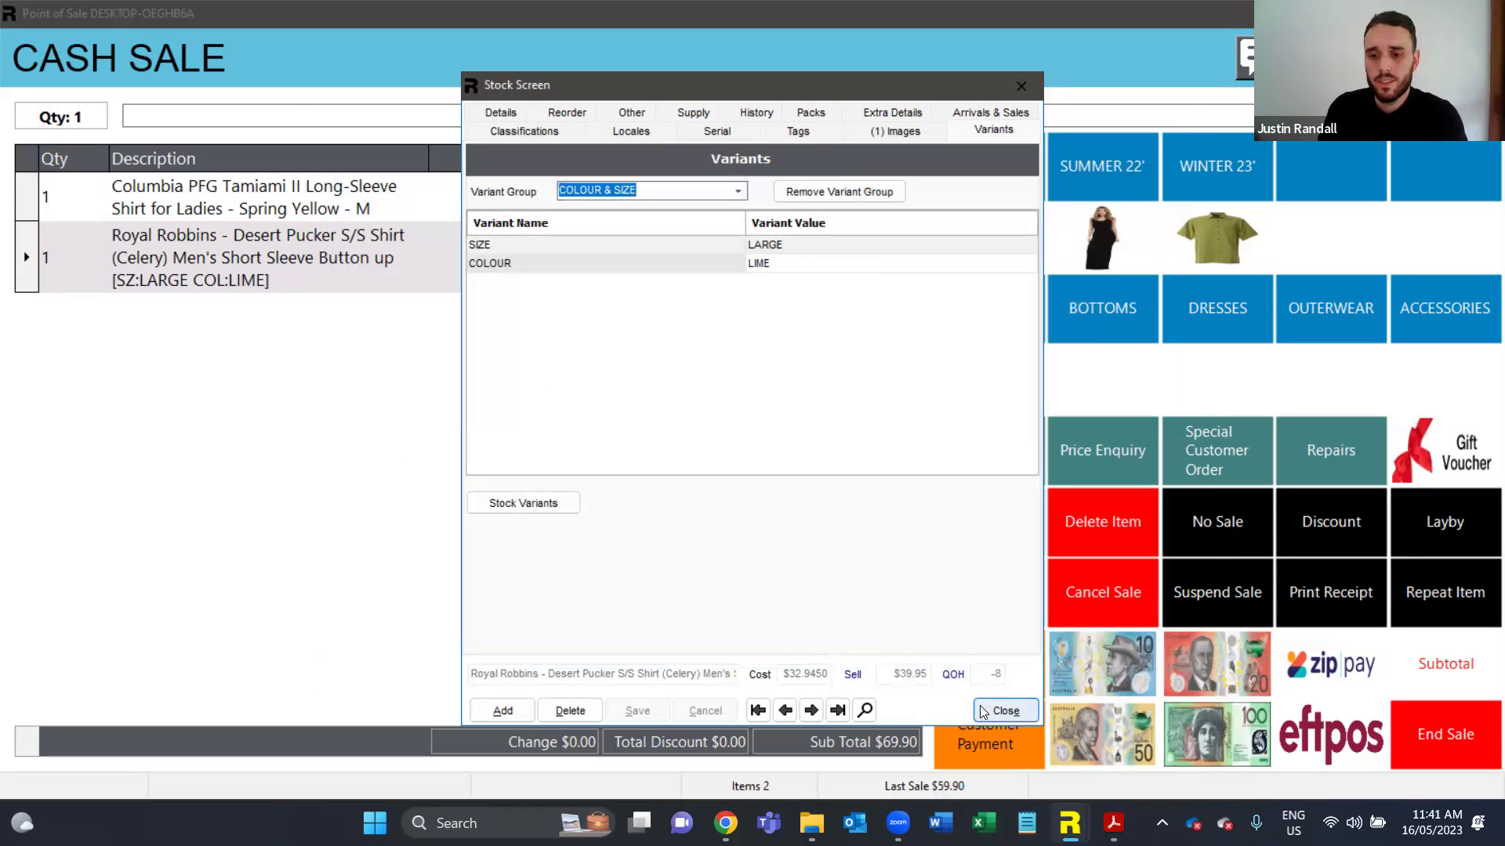
# Inspect the Royal Robbins shirt's product image options, then close its stock record
pyautogui.click(895, 132)
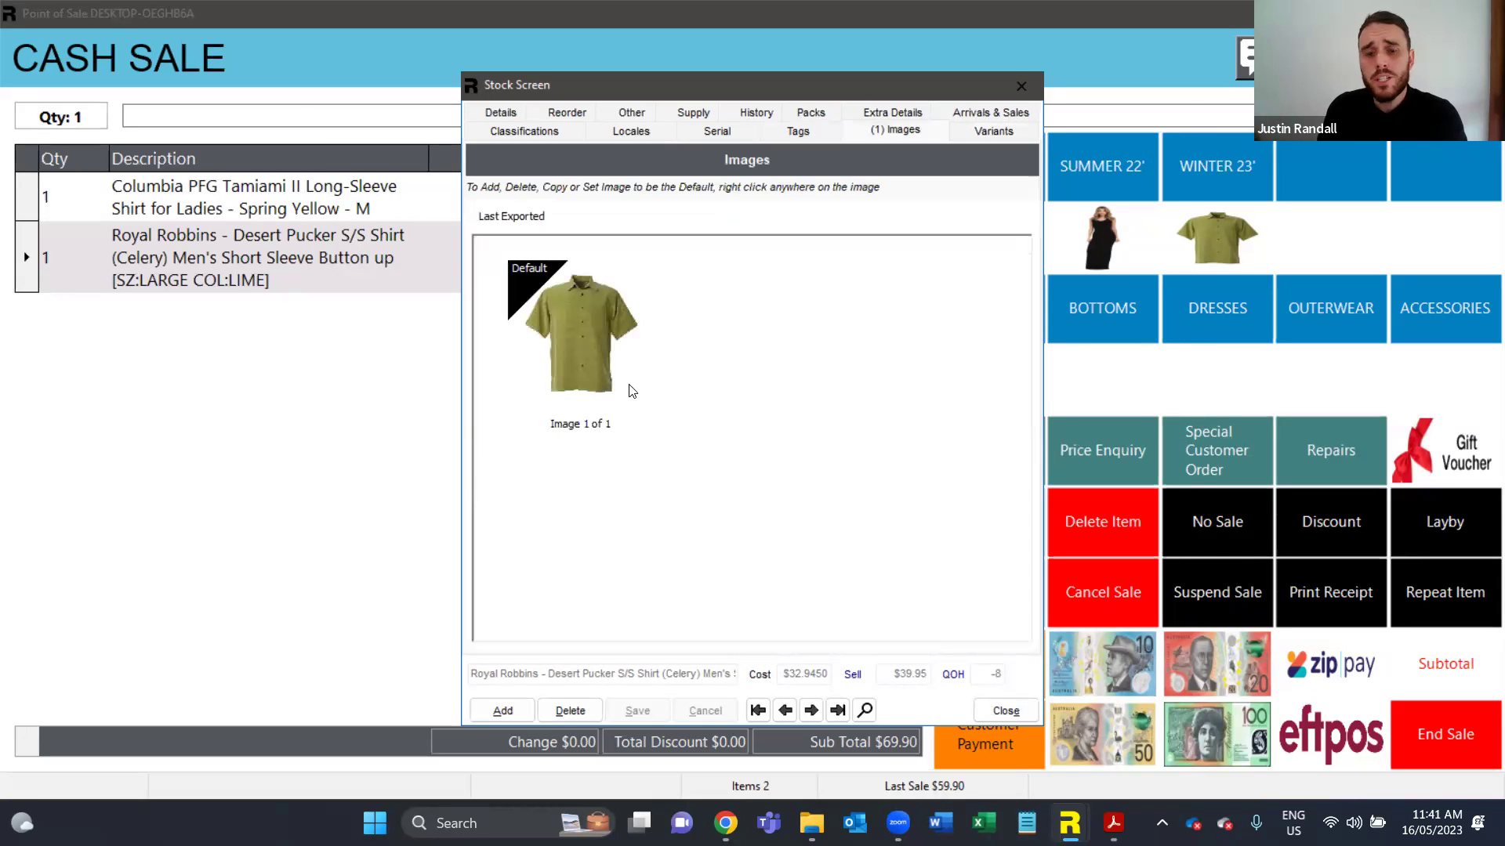
pyautogui.click(594, 332)
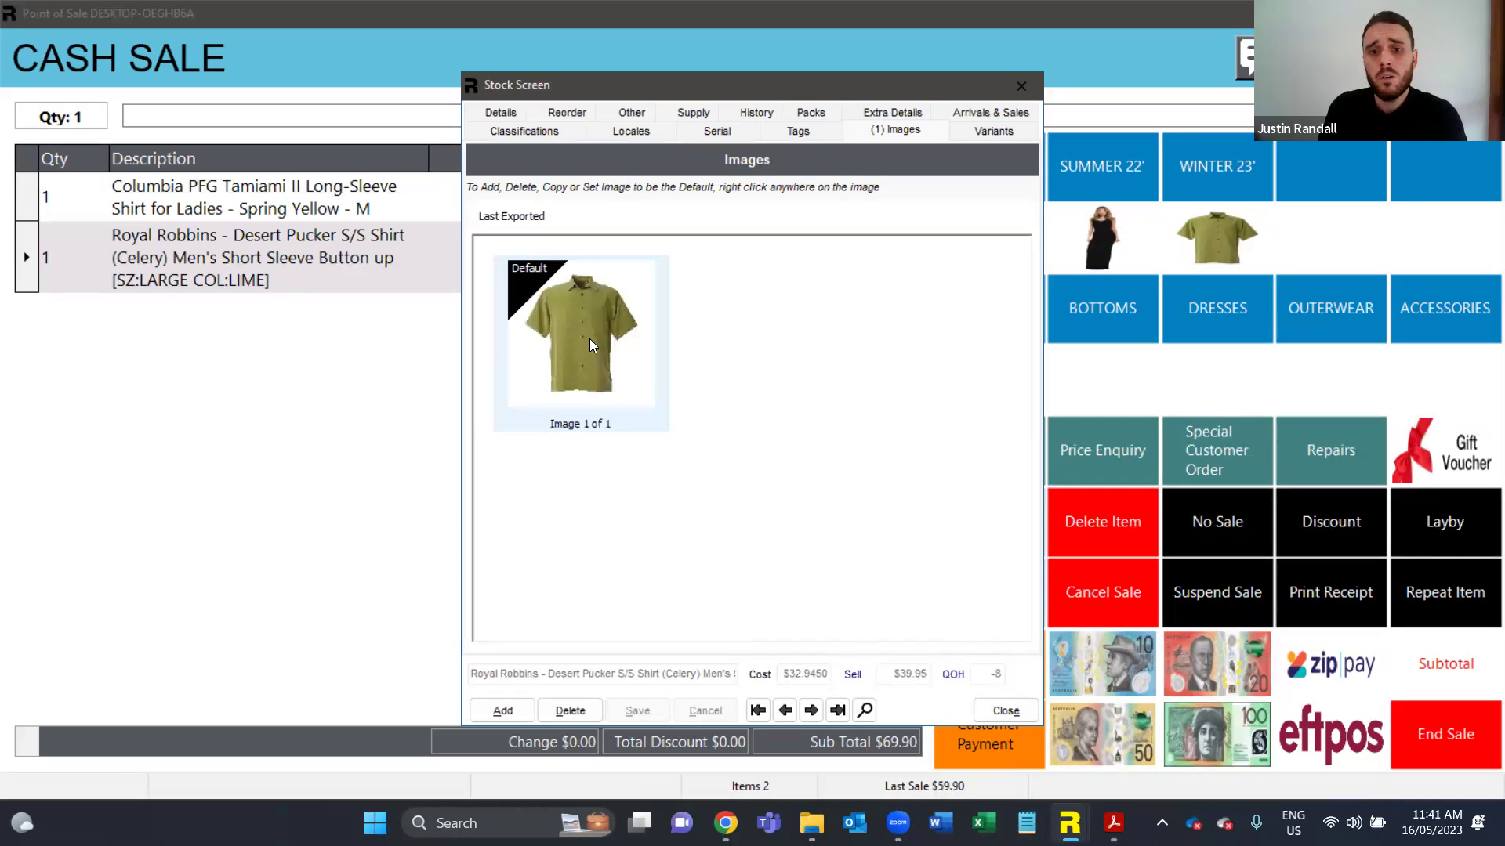
pyautogui.rightClick(589, 337)
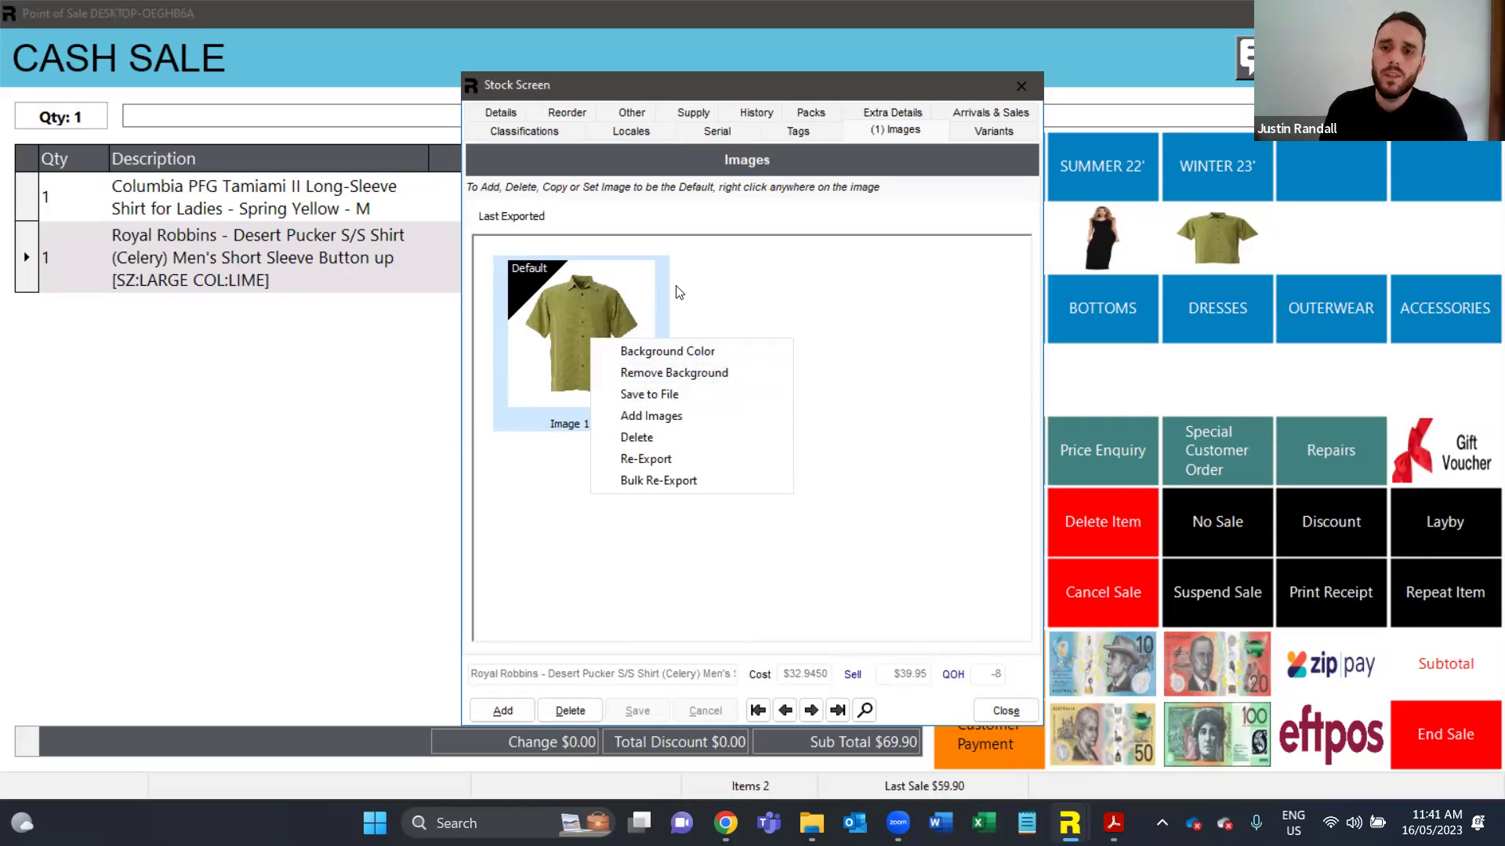
pyautogui.click(719, 275)
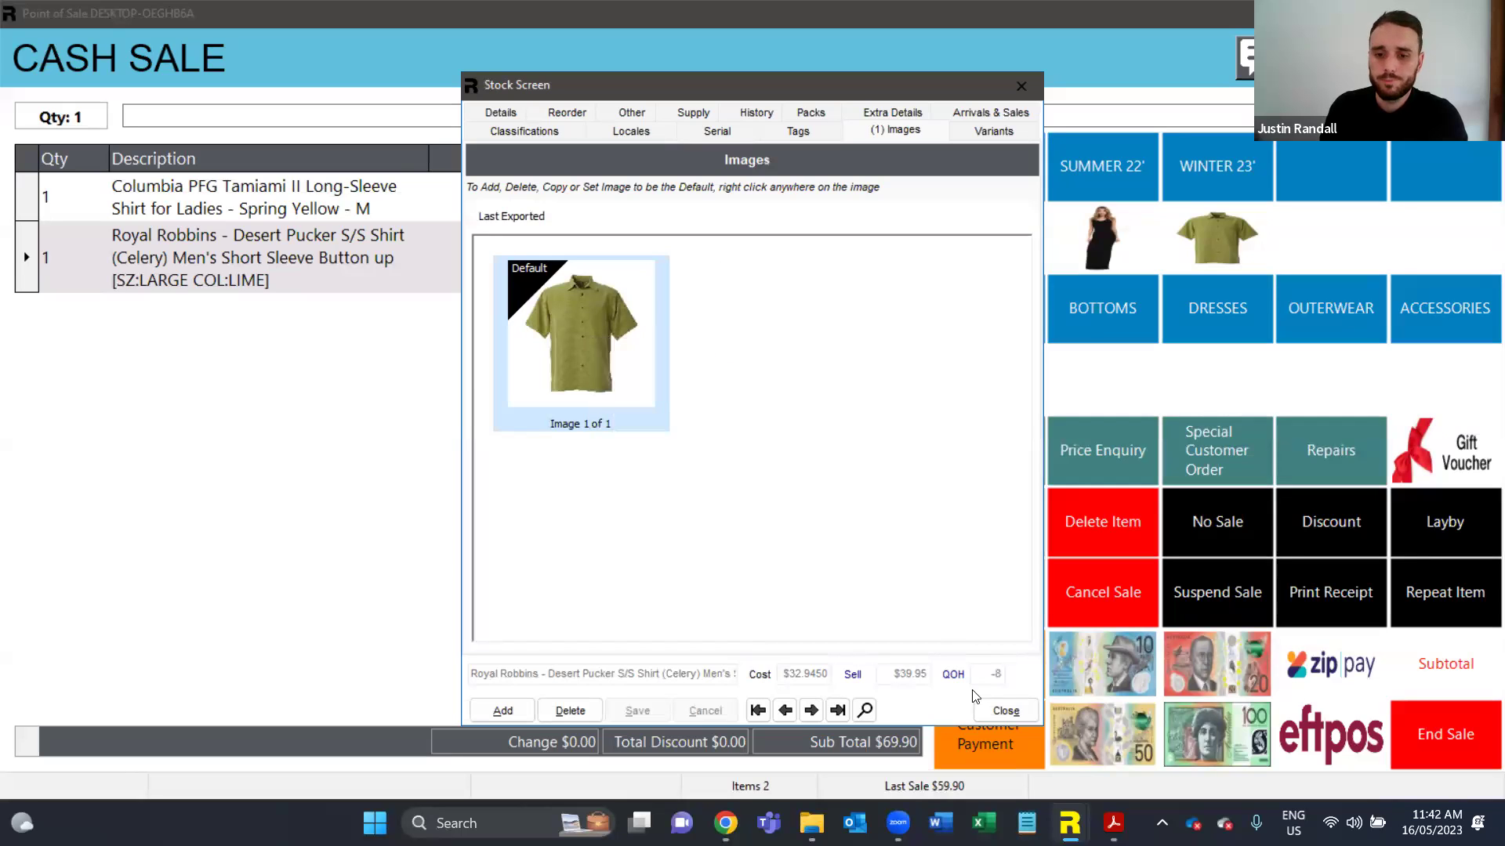
pyautogui.click(503, 117)
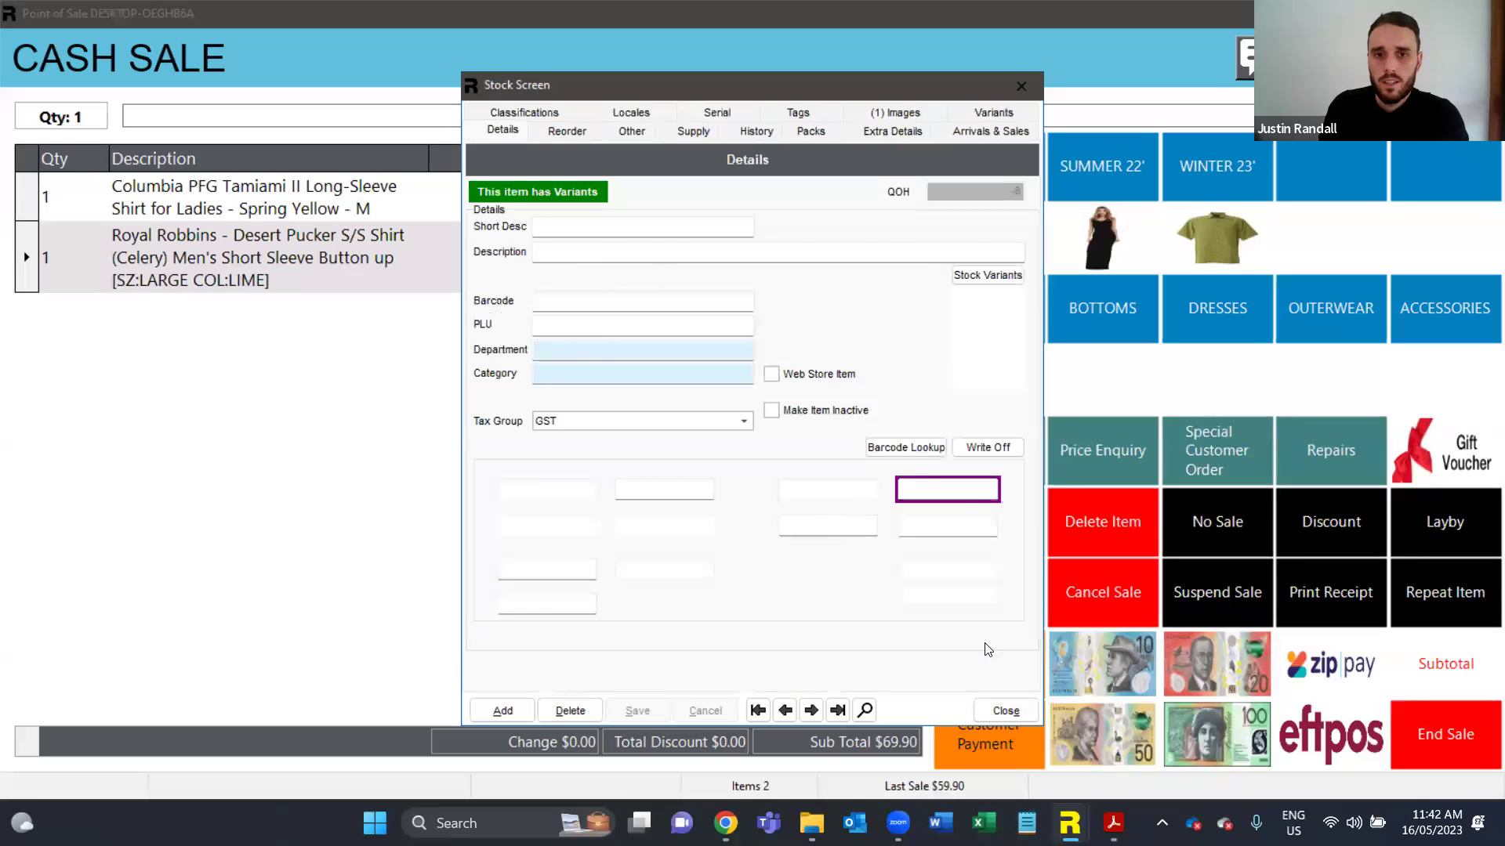
pyautogui.click(1003, 710)
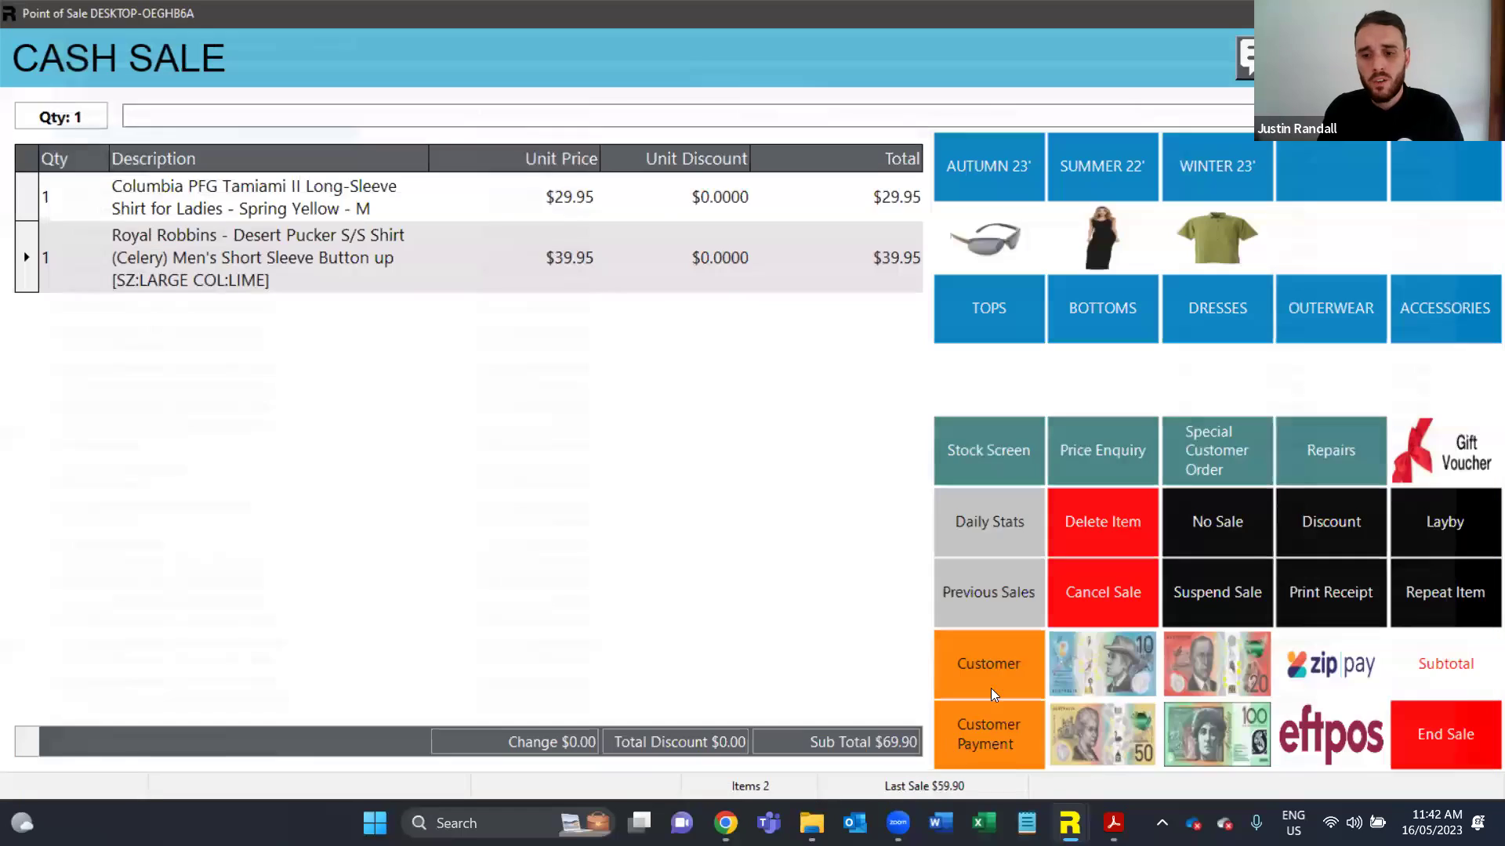
# Assign a customer from the lookup list to the two-item sale and convert it to a layby
pyautogui.click(990, 689)
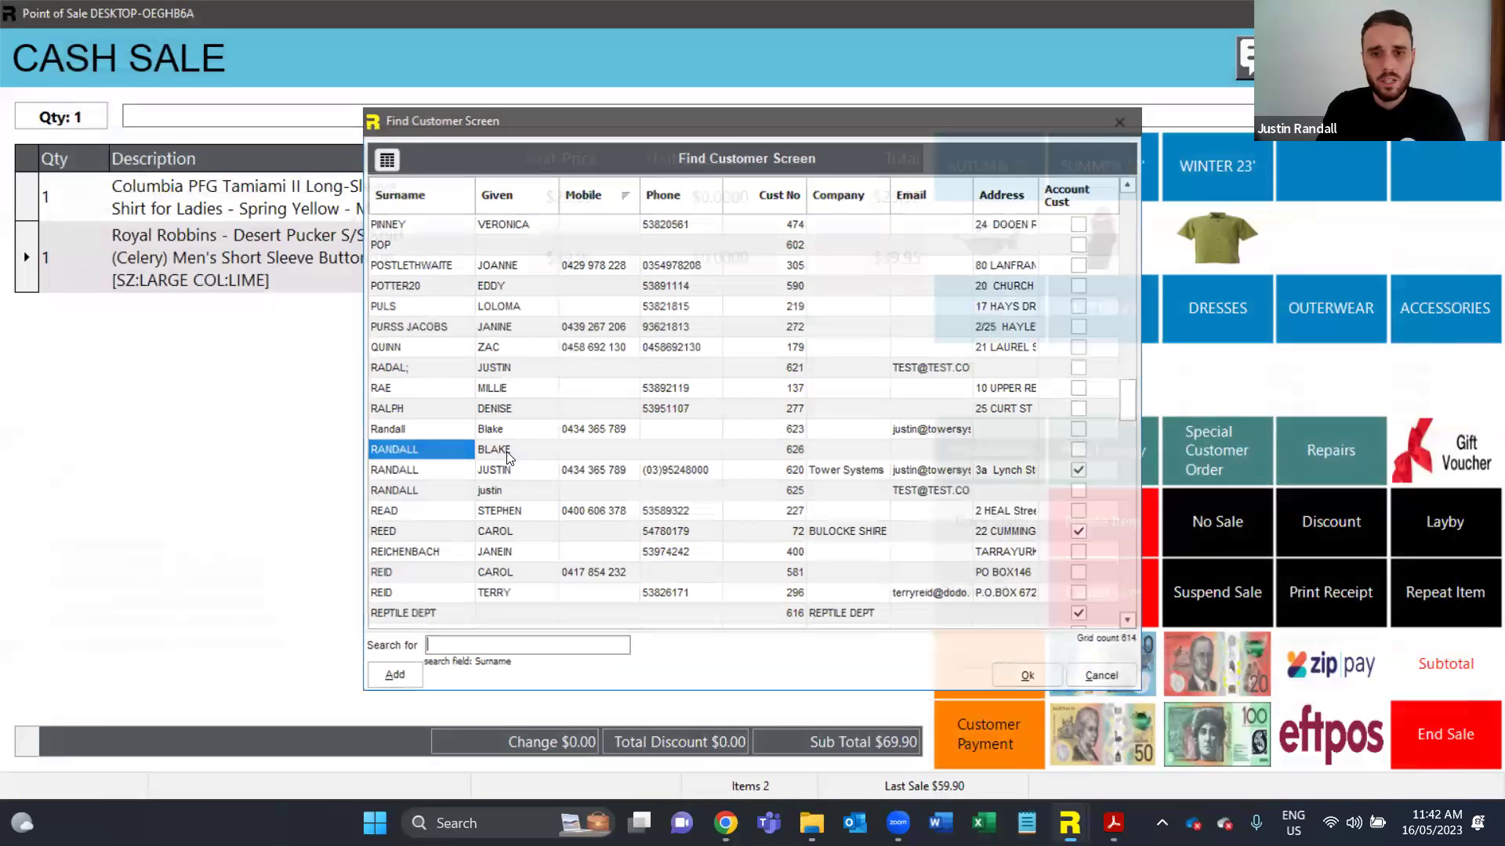
pyautogui.doubleClick(507, 451)
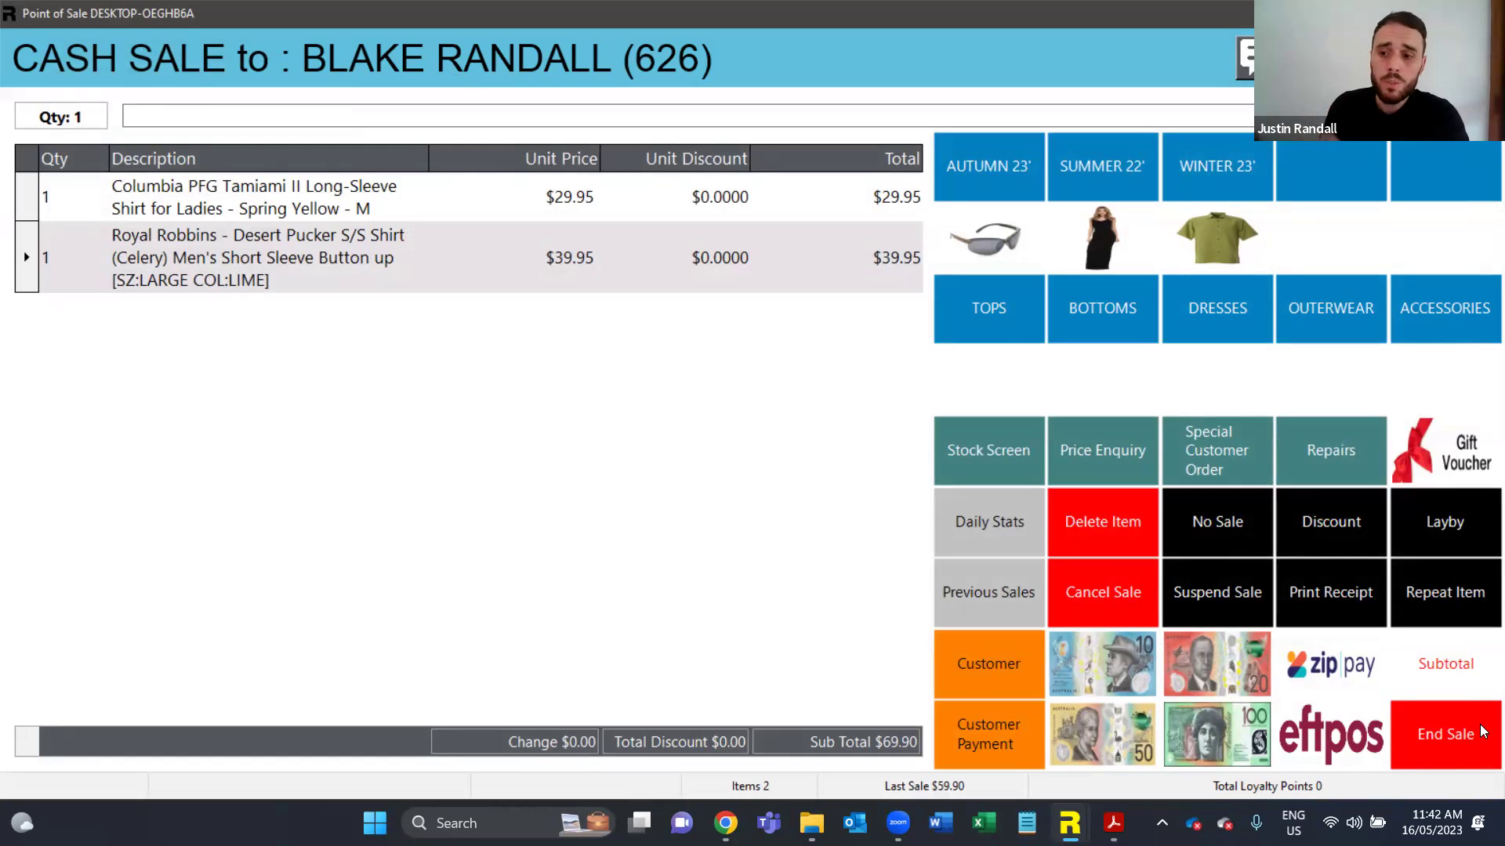
pyautogui.click(1458, 529)
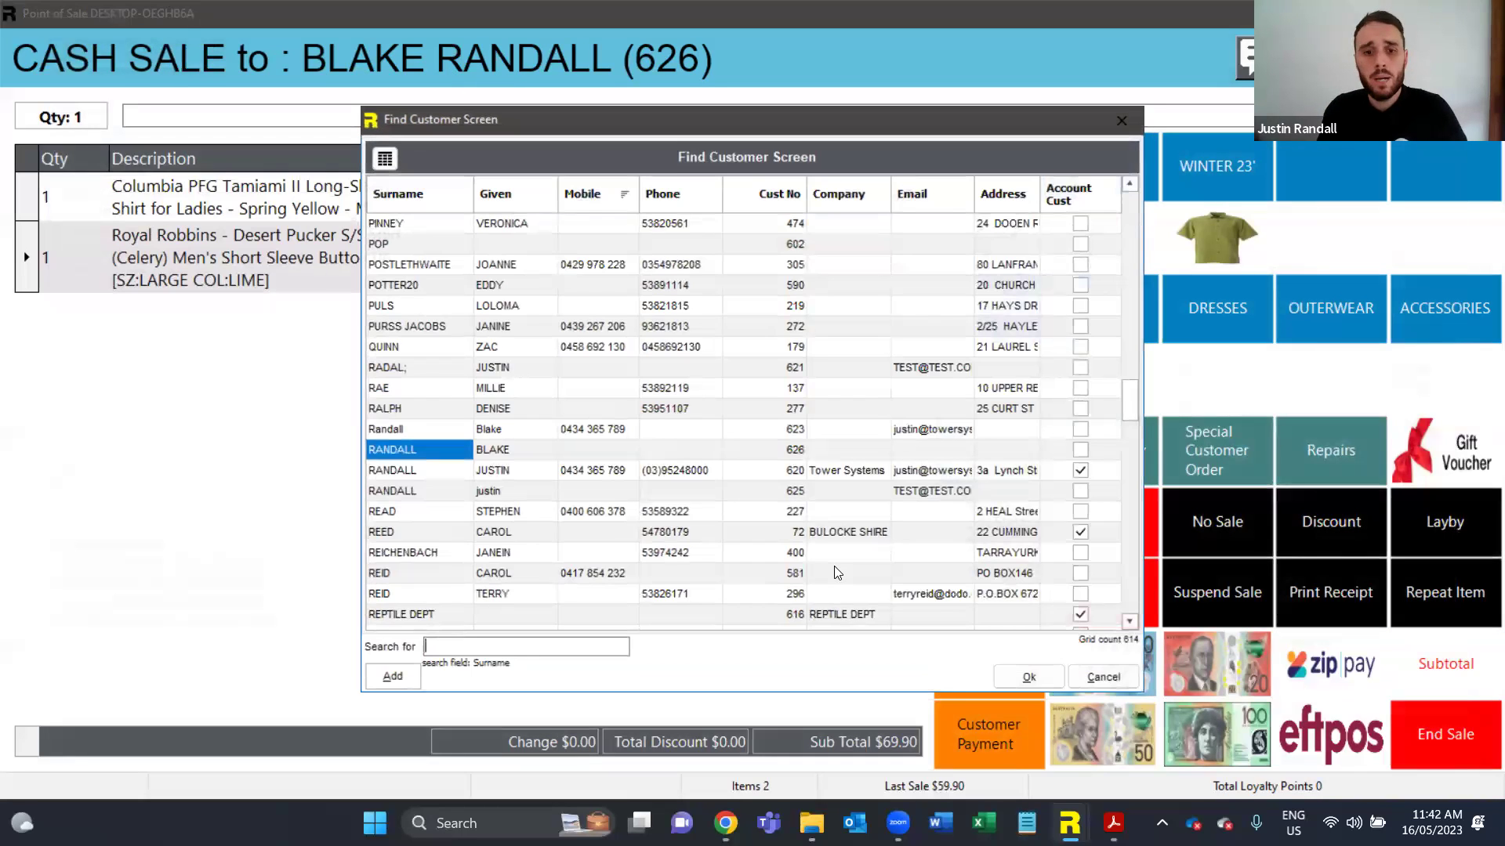
pyautogui.press('Return')
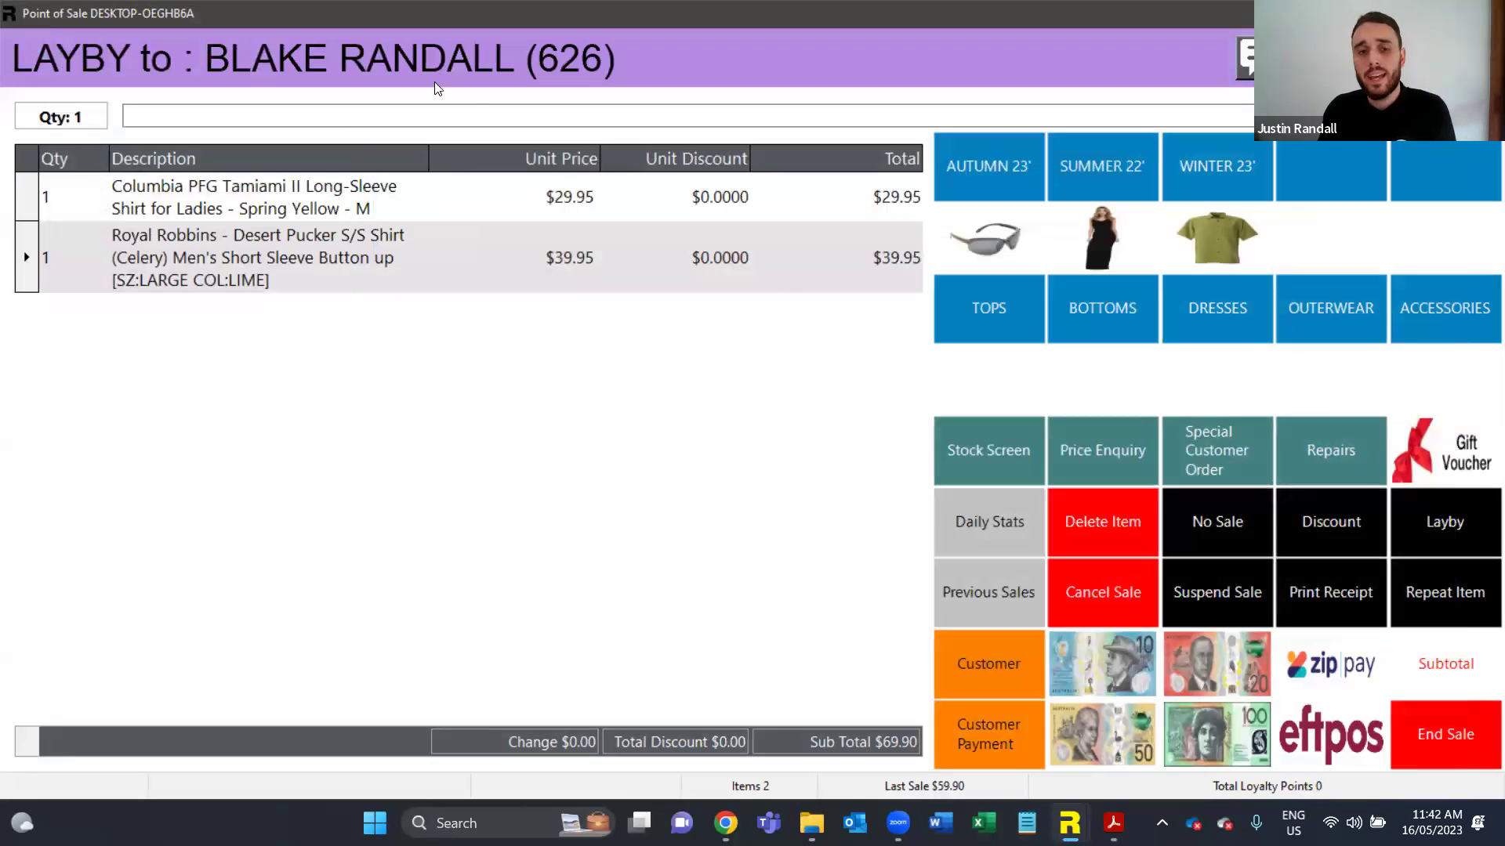
# End the layby sale to show Payment Details with a $10.00 Eftpos deposit, then switch to Acrobat
pyautogui.click(1434, 737)
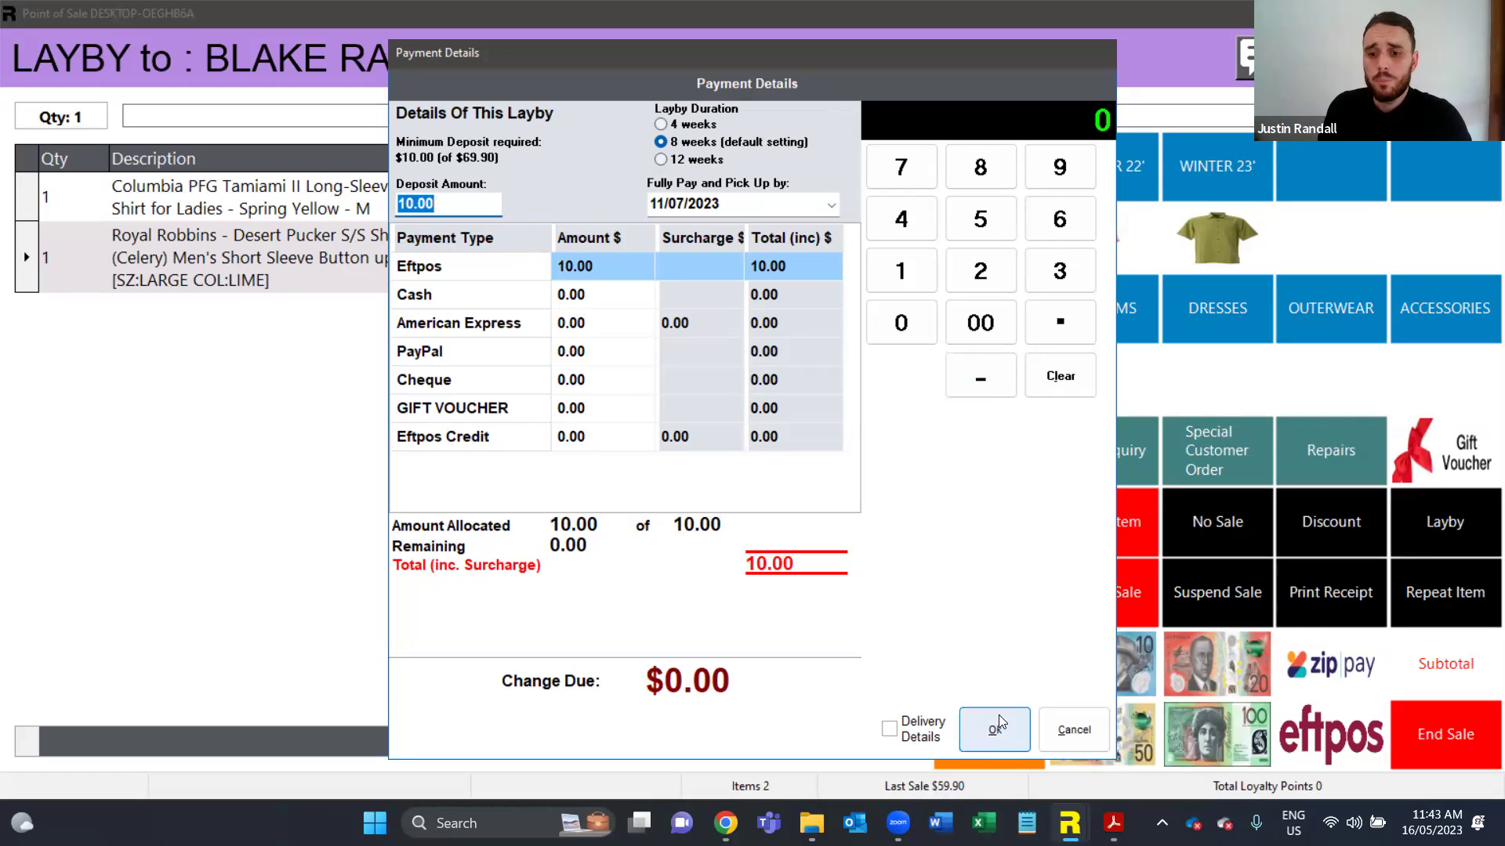
pyautogui.click(1112, 822)
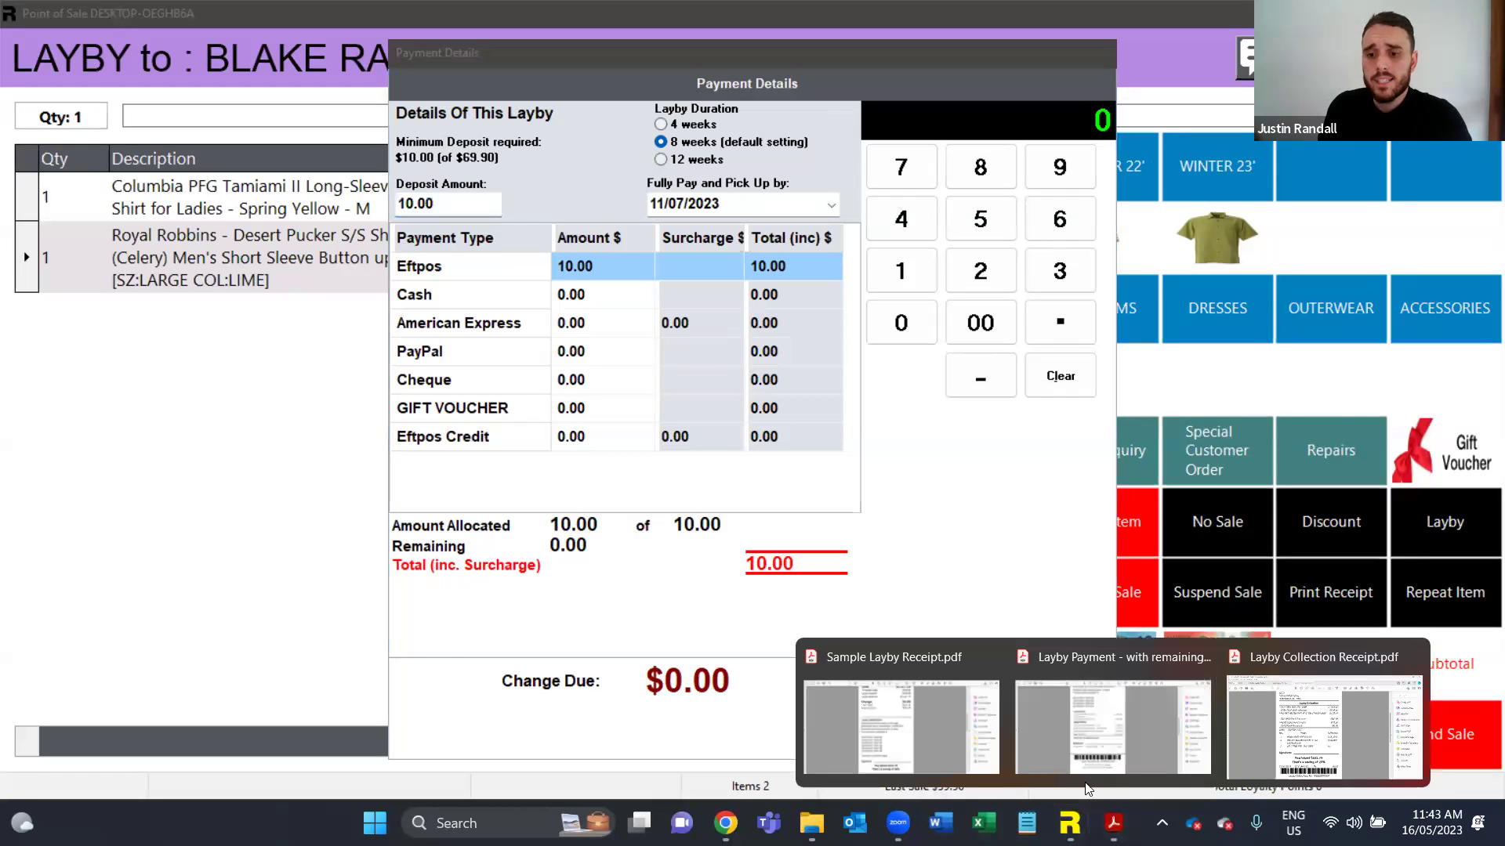
# Read through Sample Layby Receipt.pdf, then view the Layby Payment and Layby Collection receipts
pyautogui.click(951, 728)
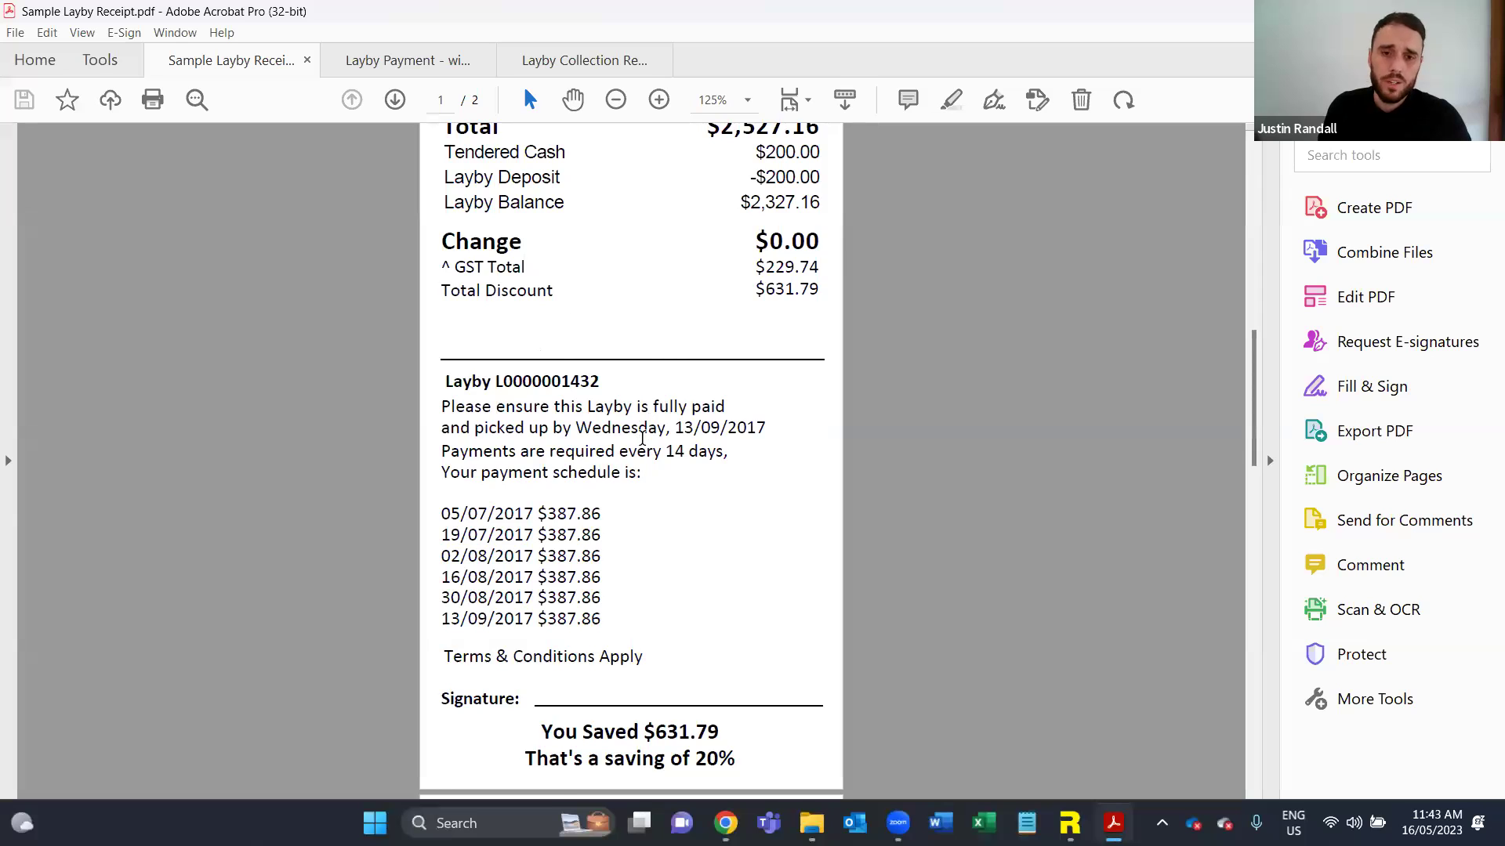
pyautogui.scroll(5, 639, 446)
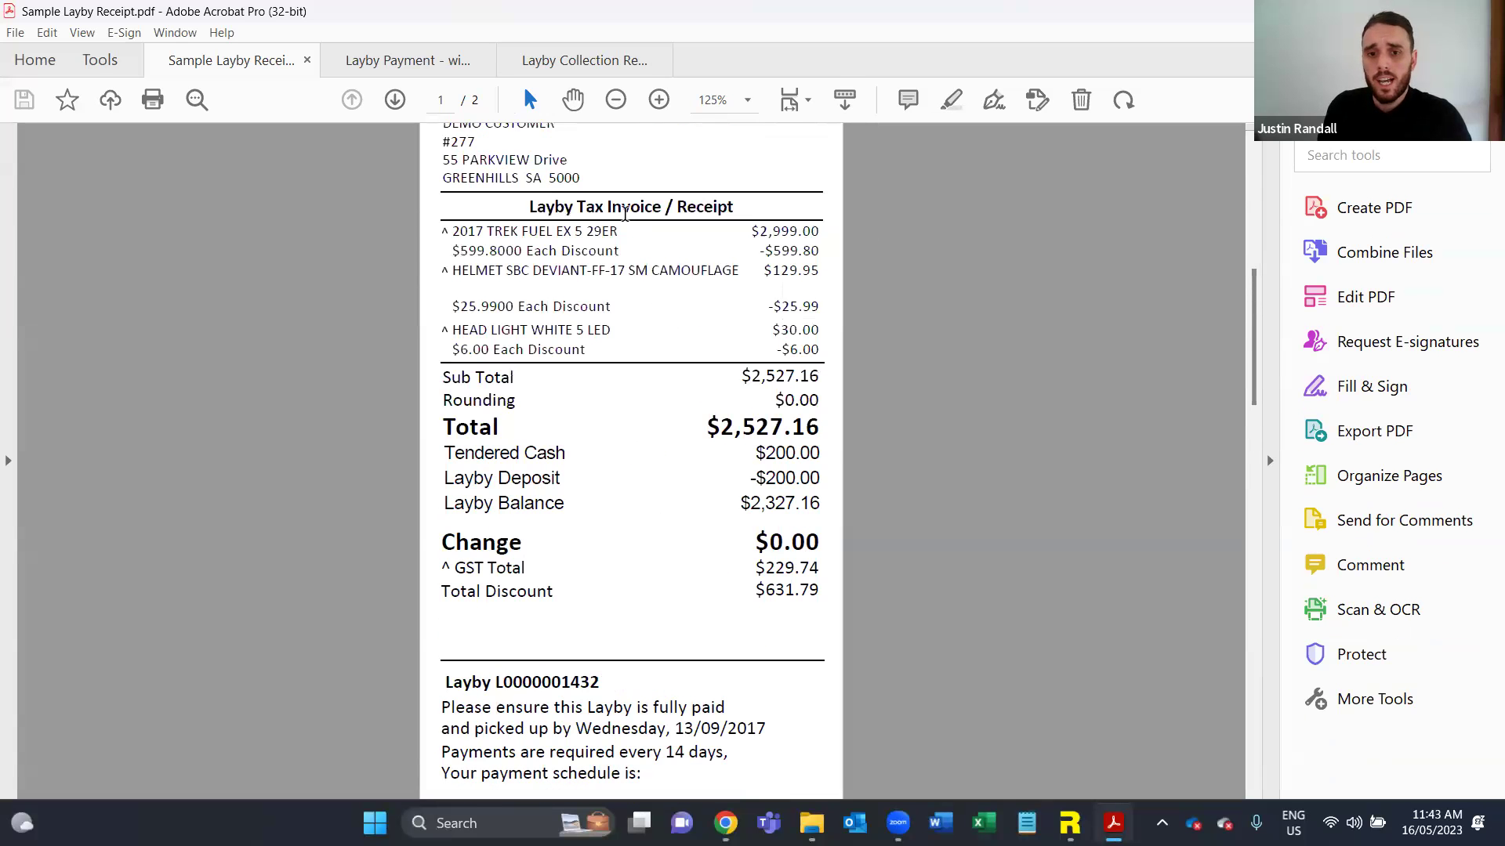
pyautogui.scroll(-6, 776, 466)
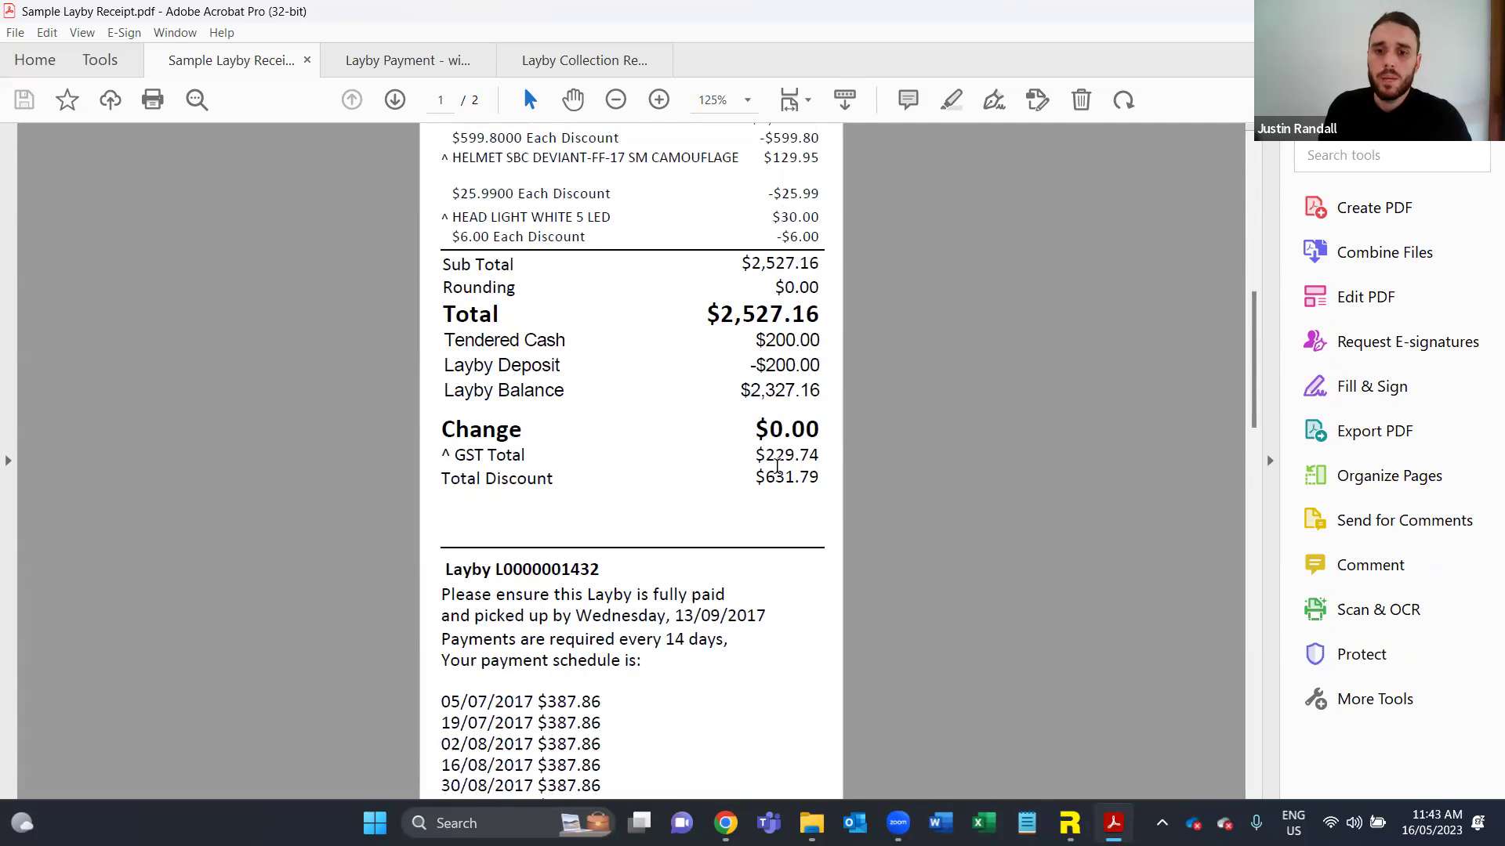
pyautogui.scroll(-2, 722, 491)
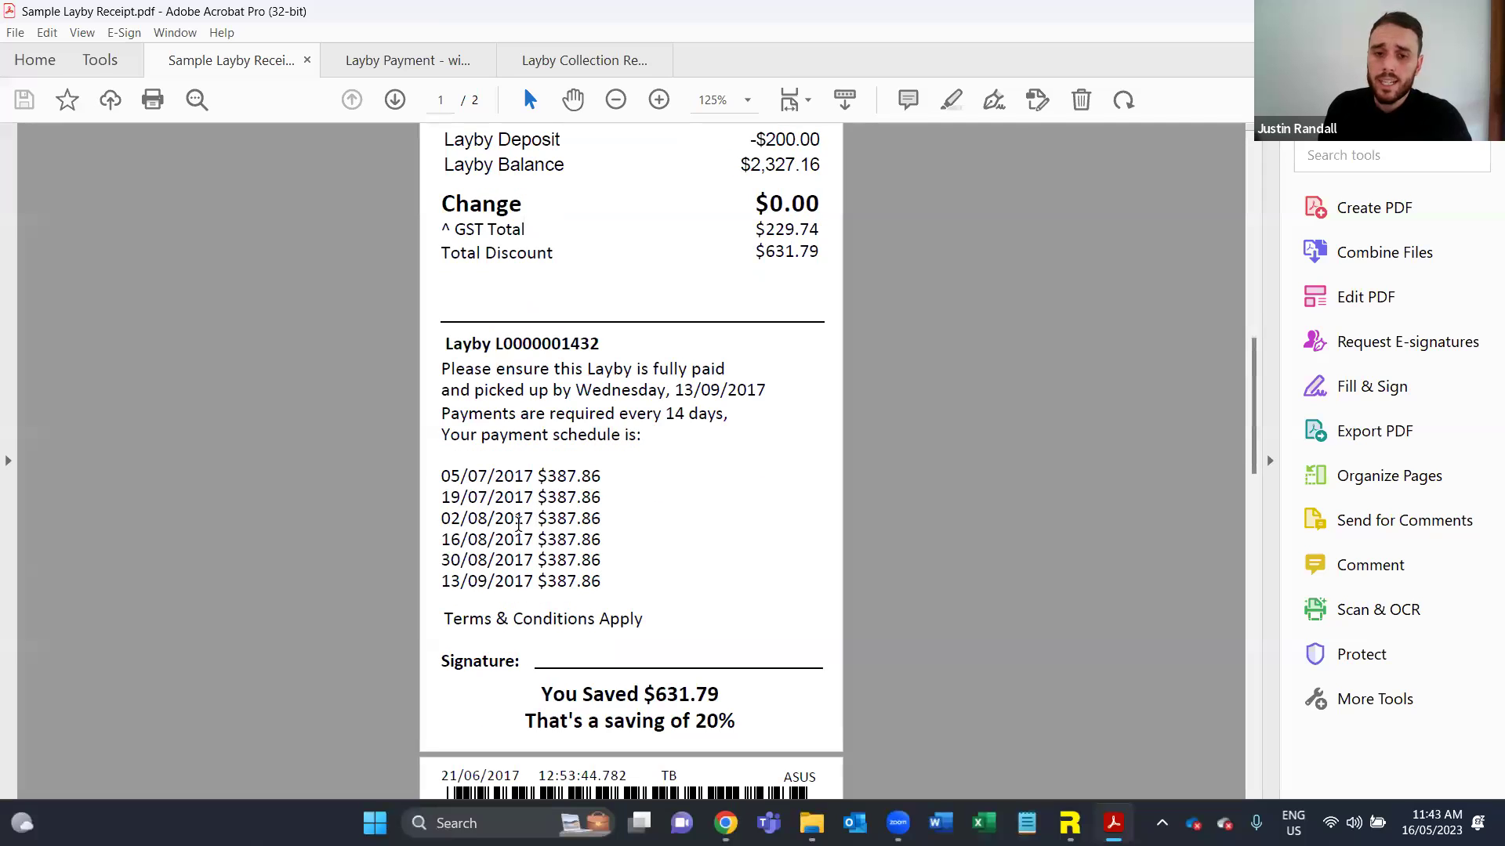
pyautogui.click(418, 61)
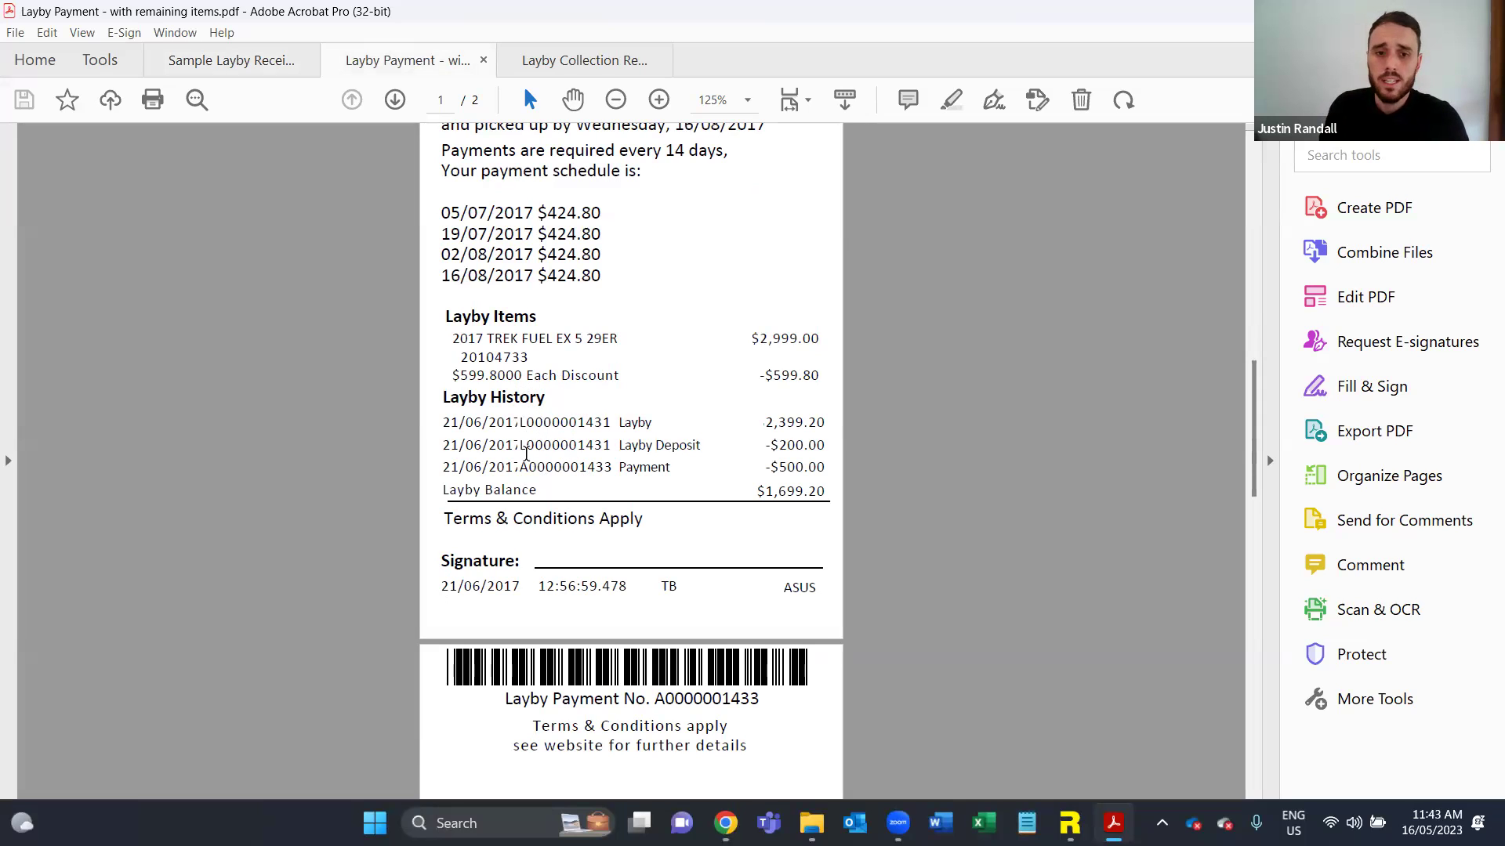
pyautogui.click(598, 60)
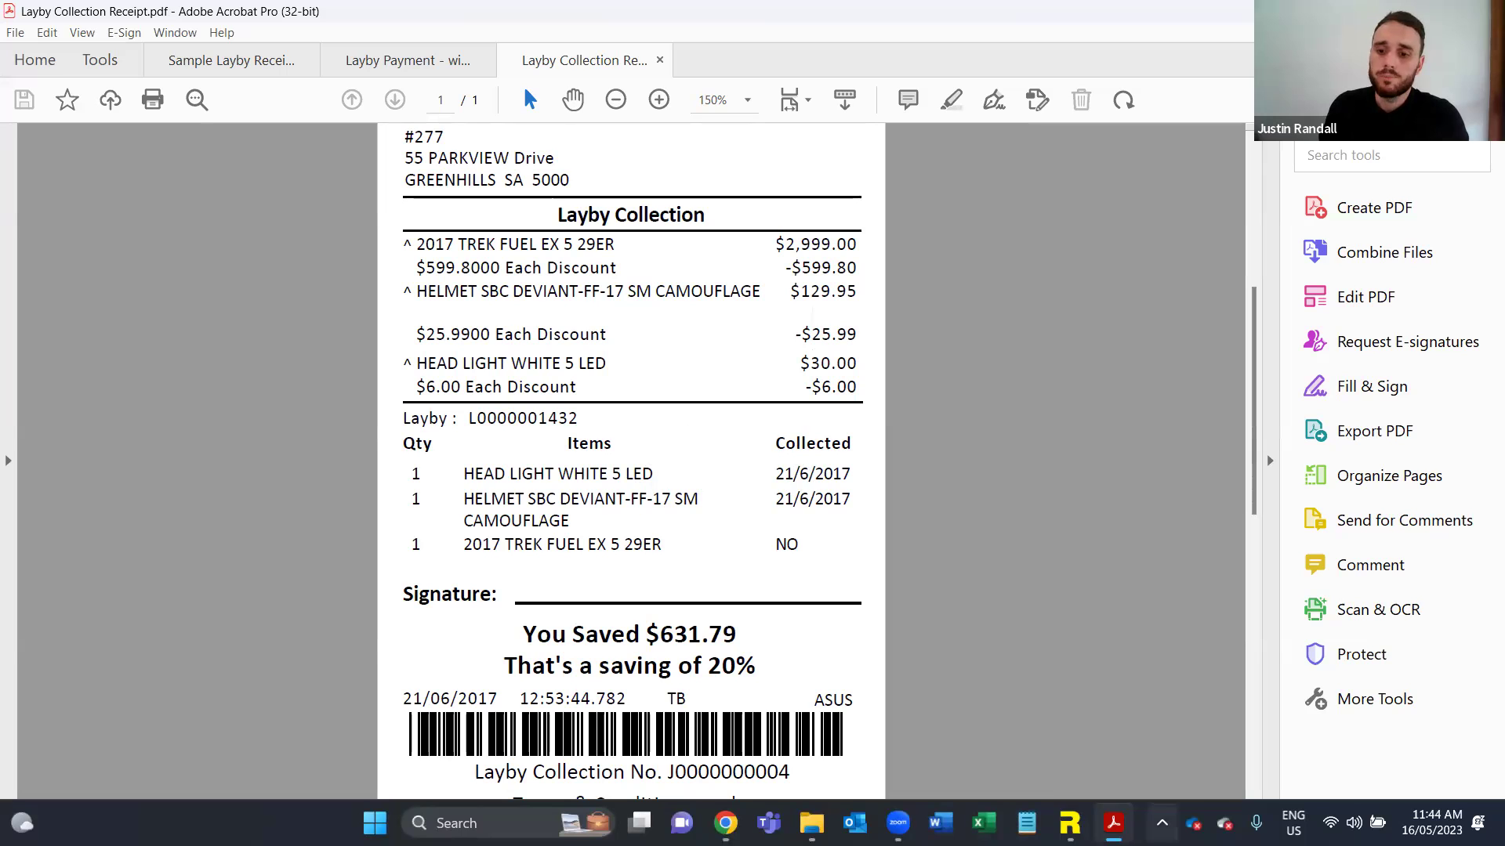
# Back in the POS, cancel the layby payment and clear the two-item layby sale
pyautogui.moveTo(1070, 823)
pyautogui.click(1291, 722)
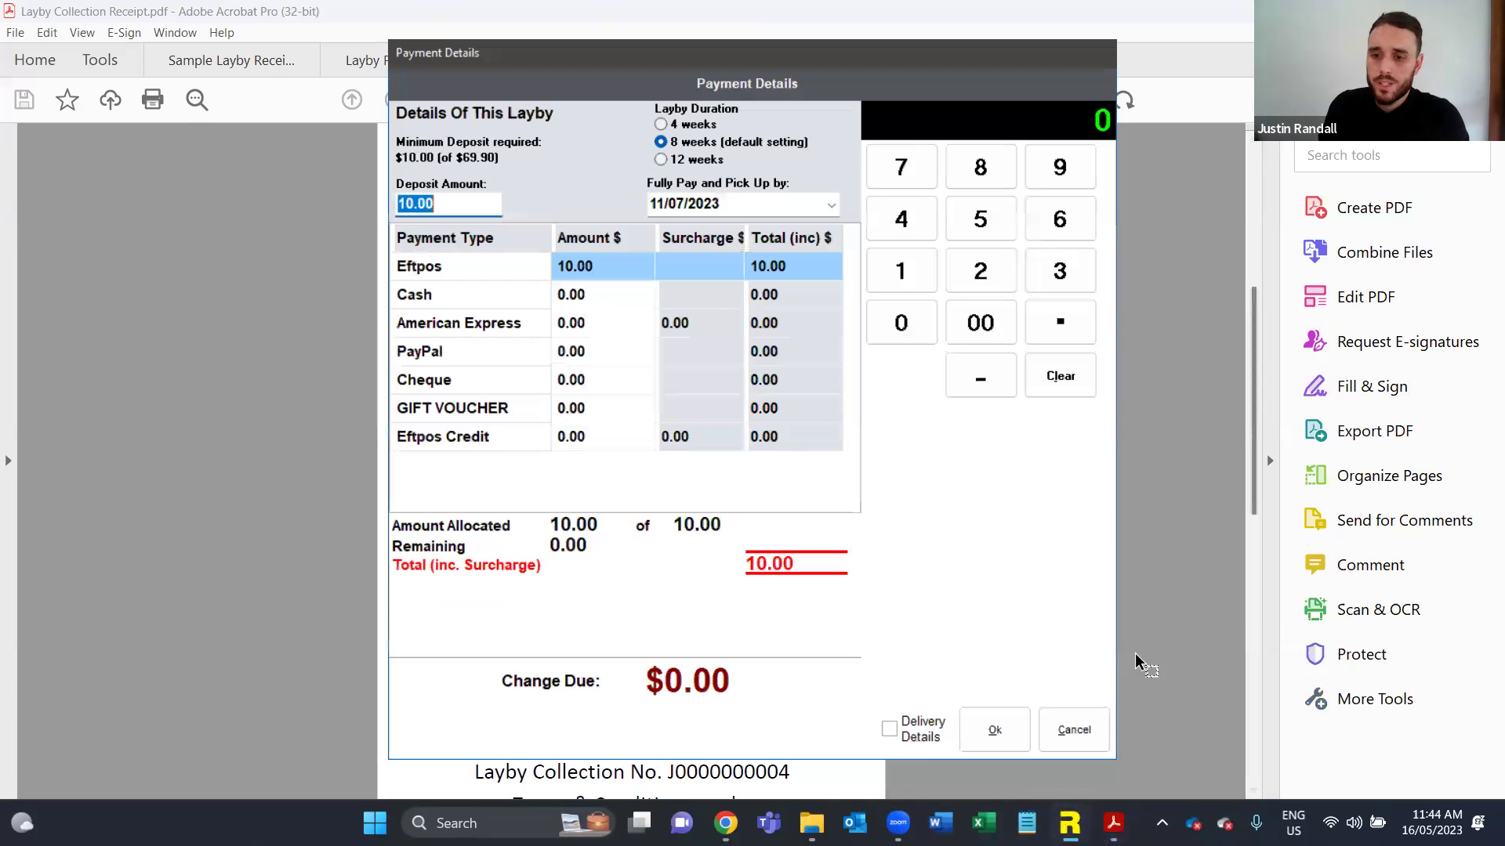
pyautogui.click(1071, 728)
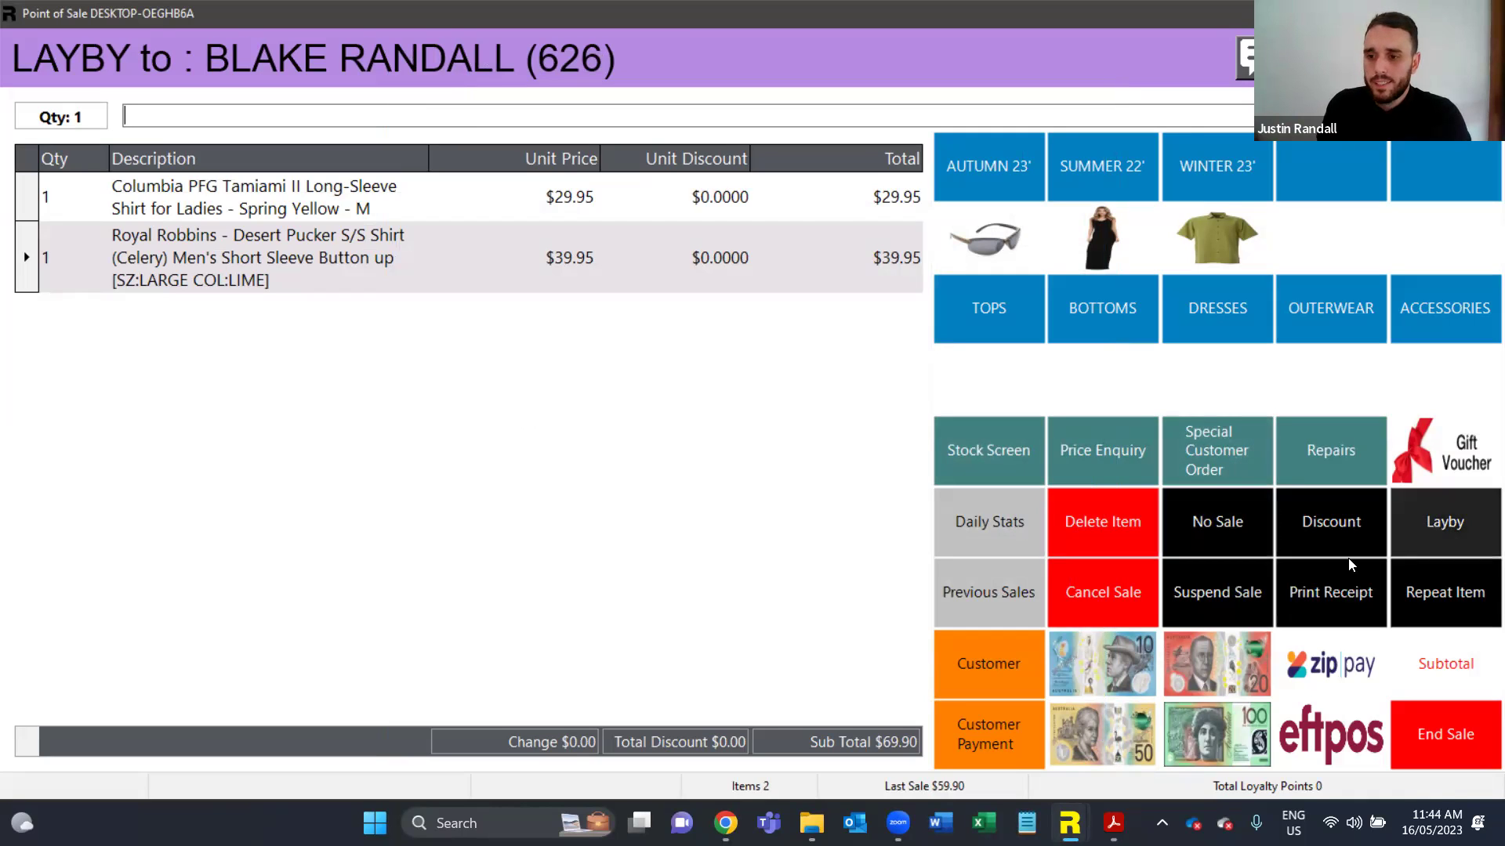
pyautogui.click(1108, 595)
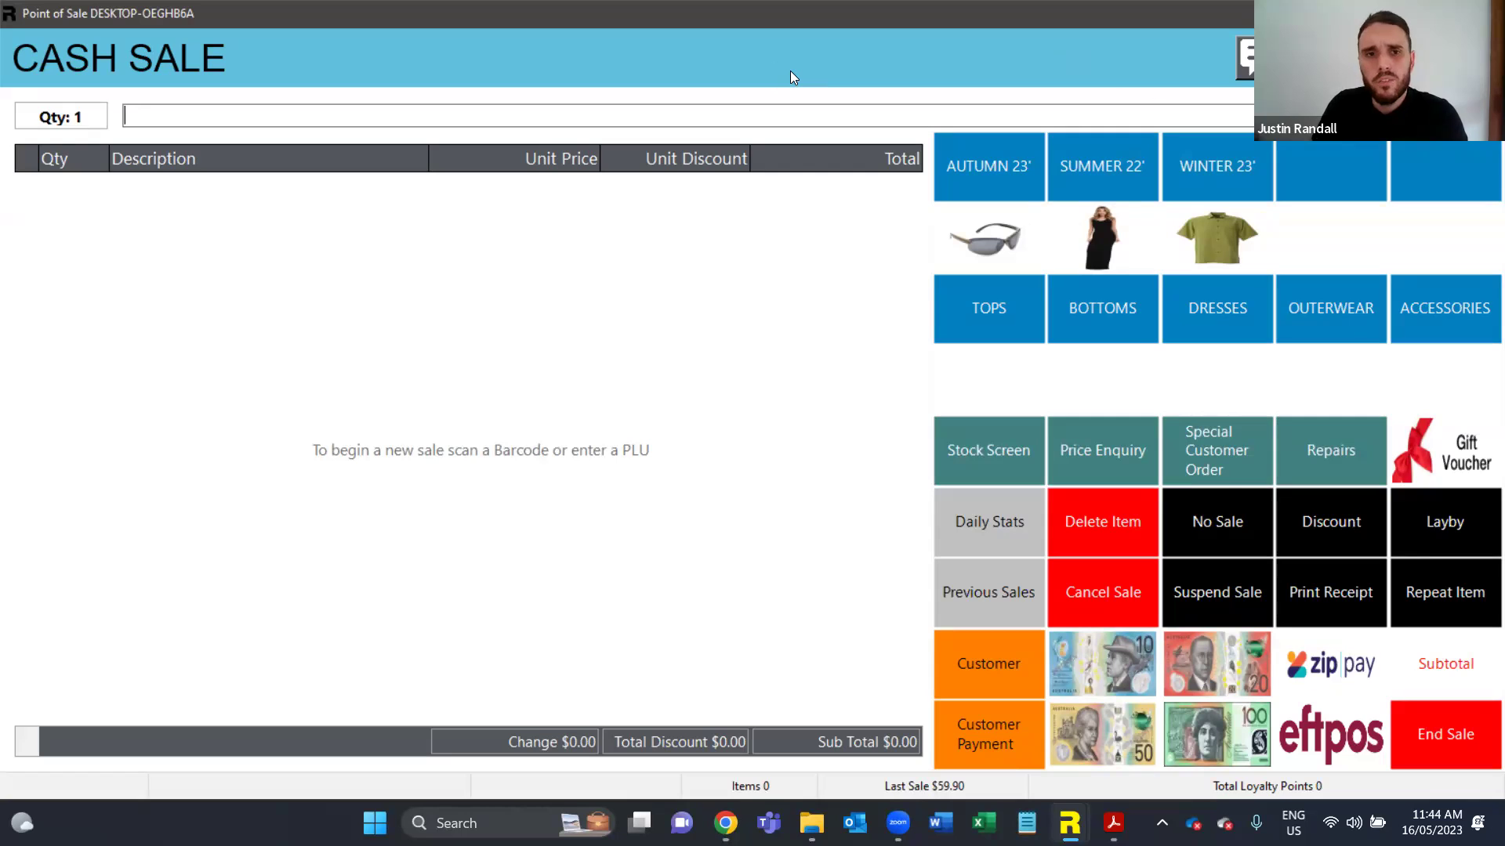
# Exit the point of sale screen and open the Stock Manager from Stock Maintenance
pyautogui.press('Escape')
pyautogui.press('Return')
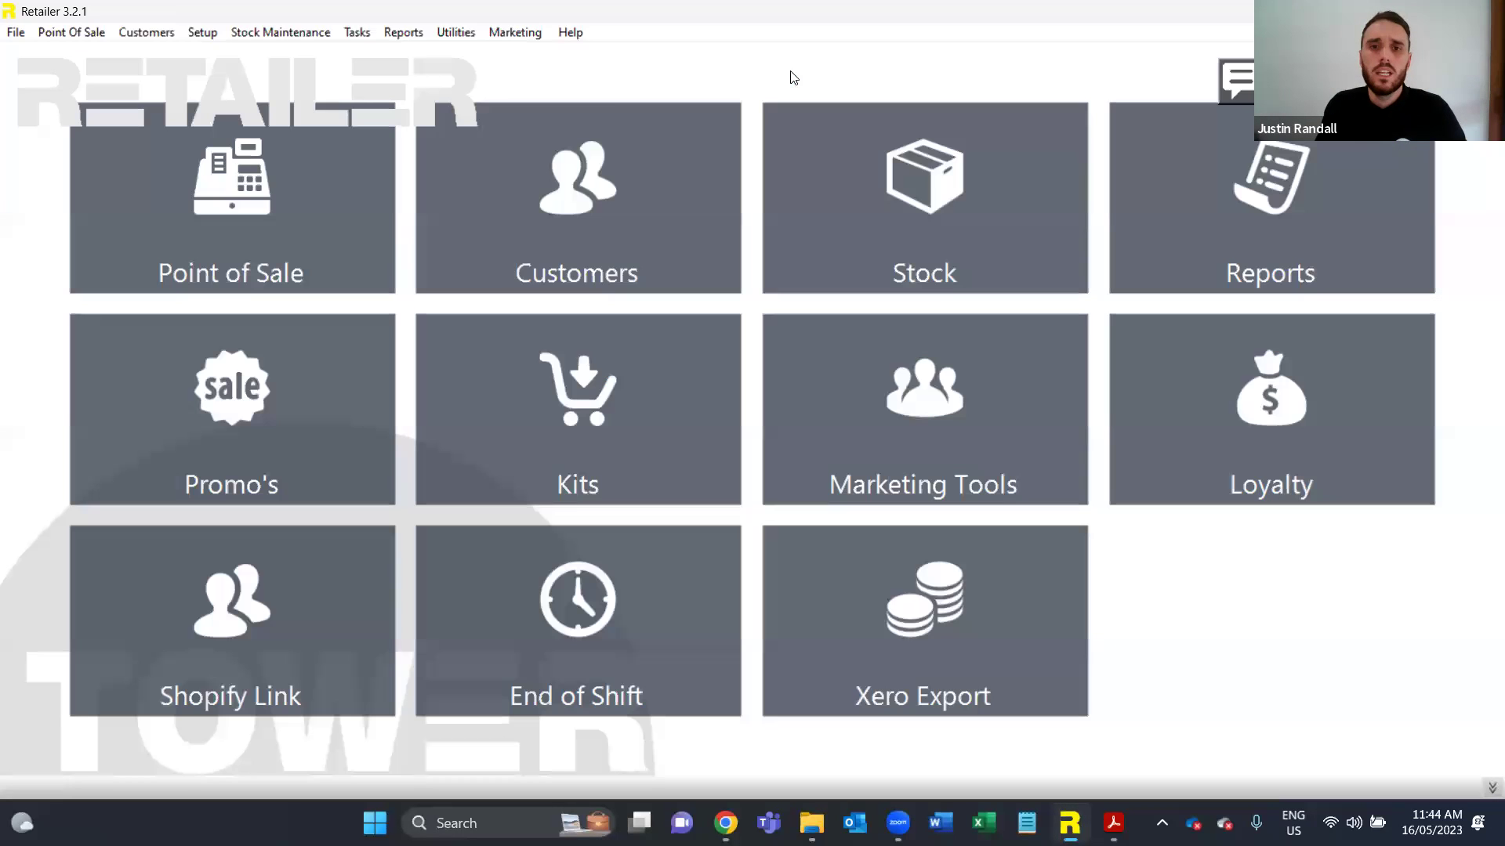
pyautogui.click(357, 32)
pyautogui.moveTo(321, 36)
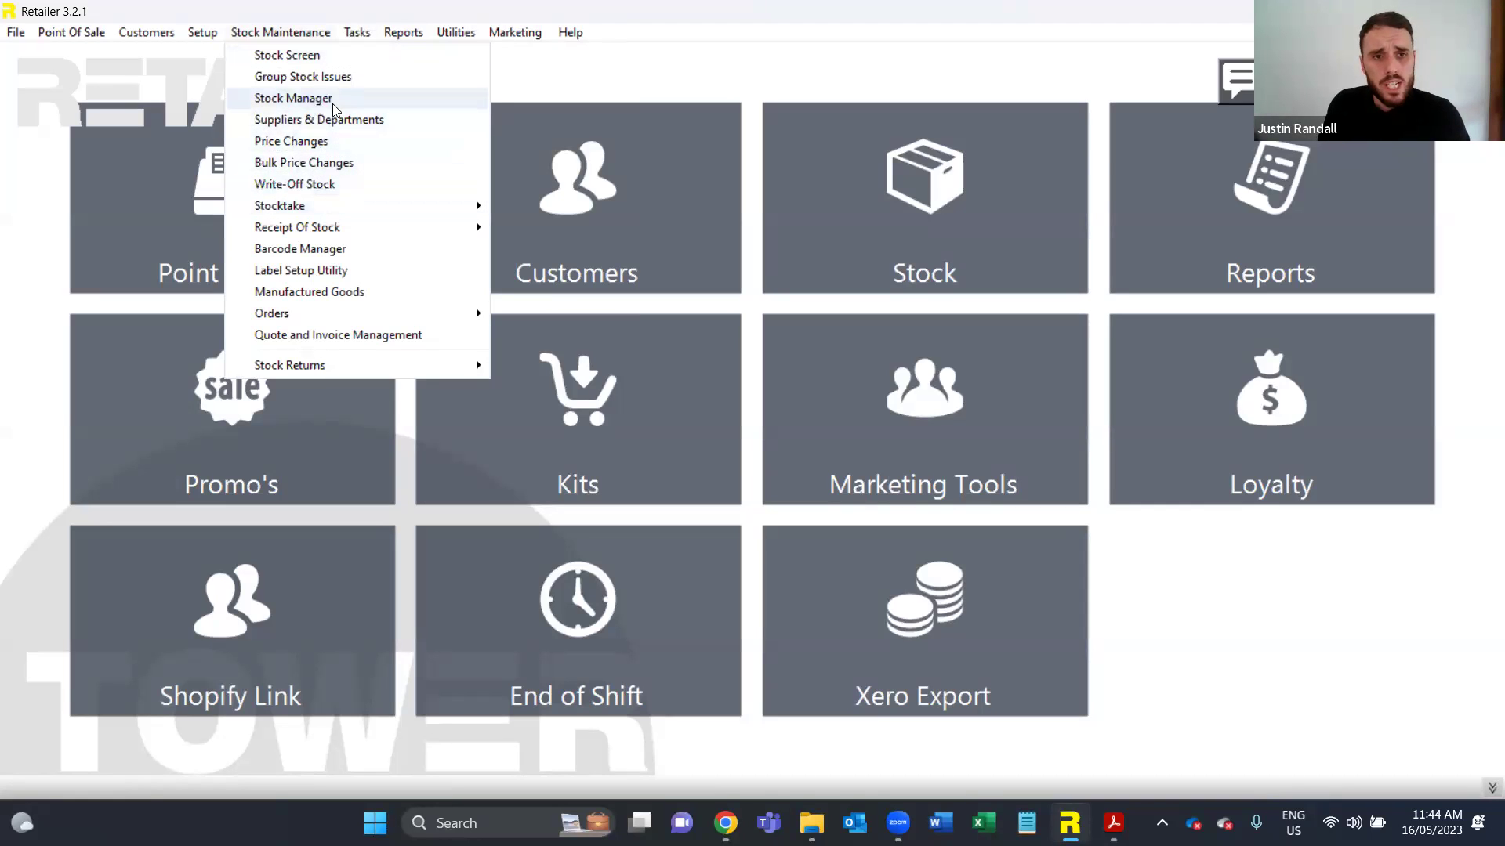
pyautogui.click(334, 100)
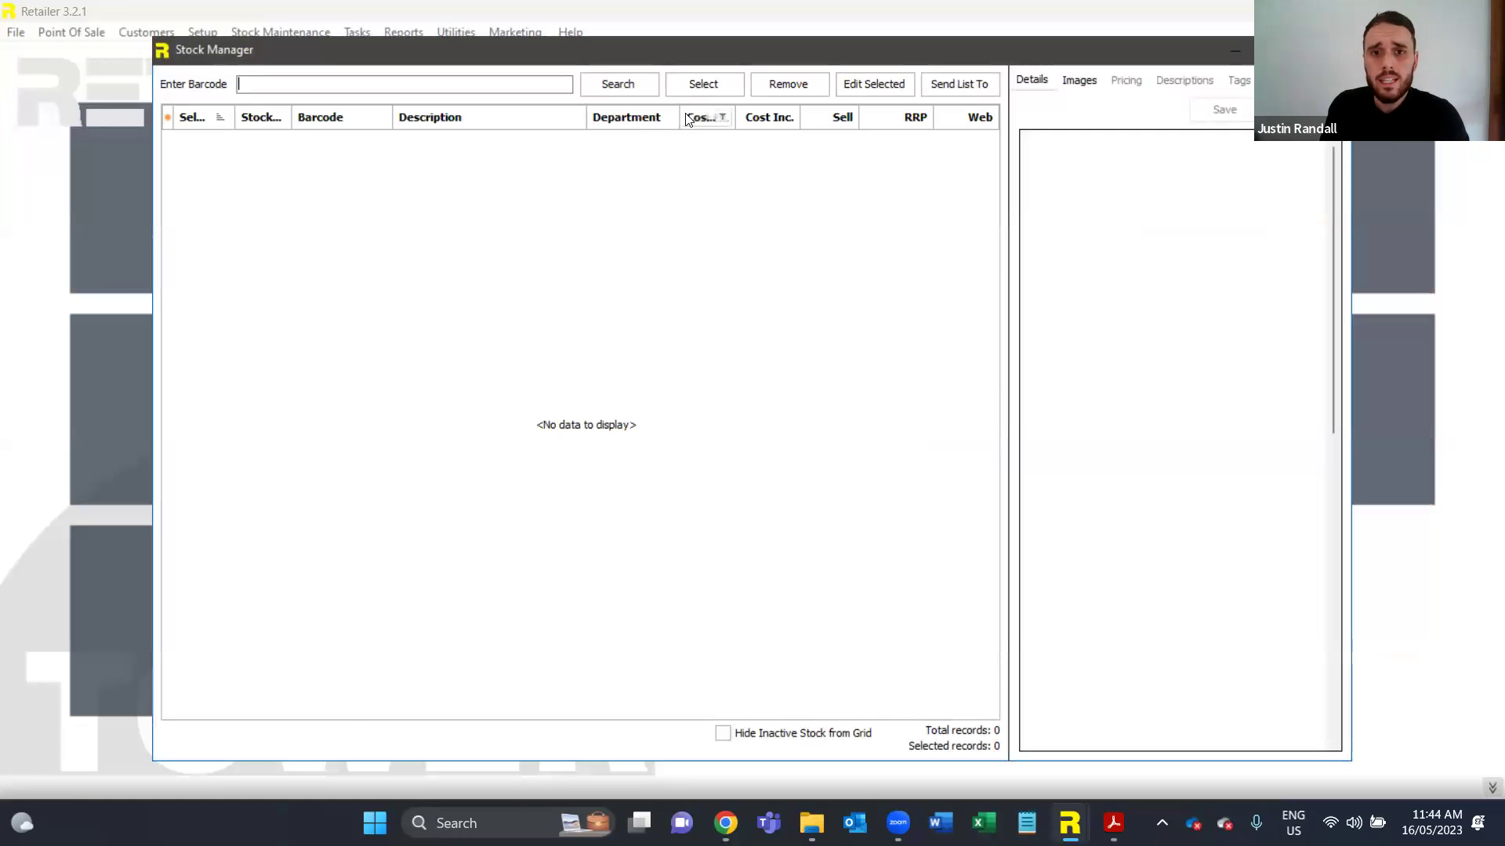
# Run an Advanced Stock Search limited to the APPAREL department, listing seven items
pyautogui.click(622, 88)
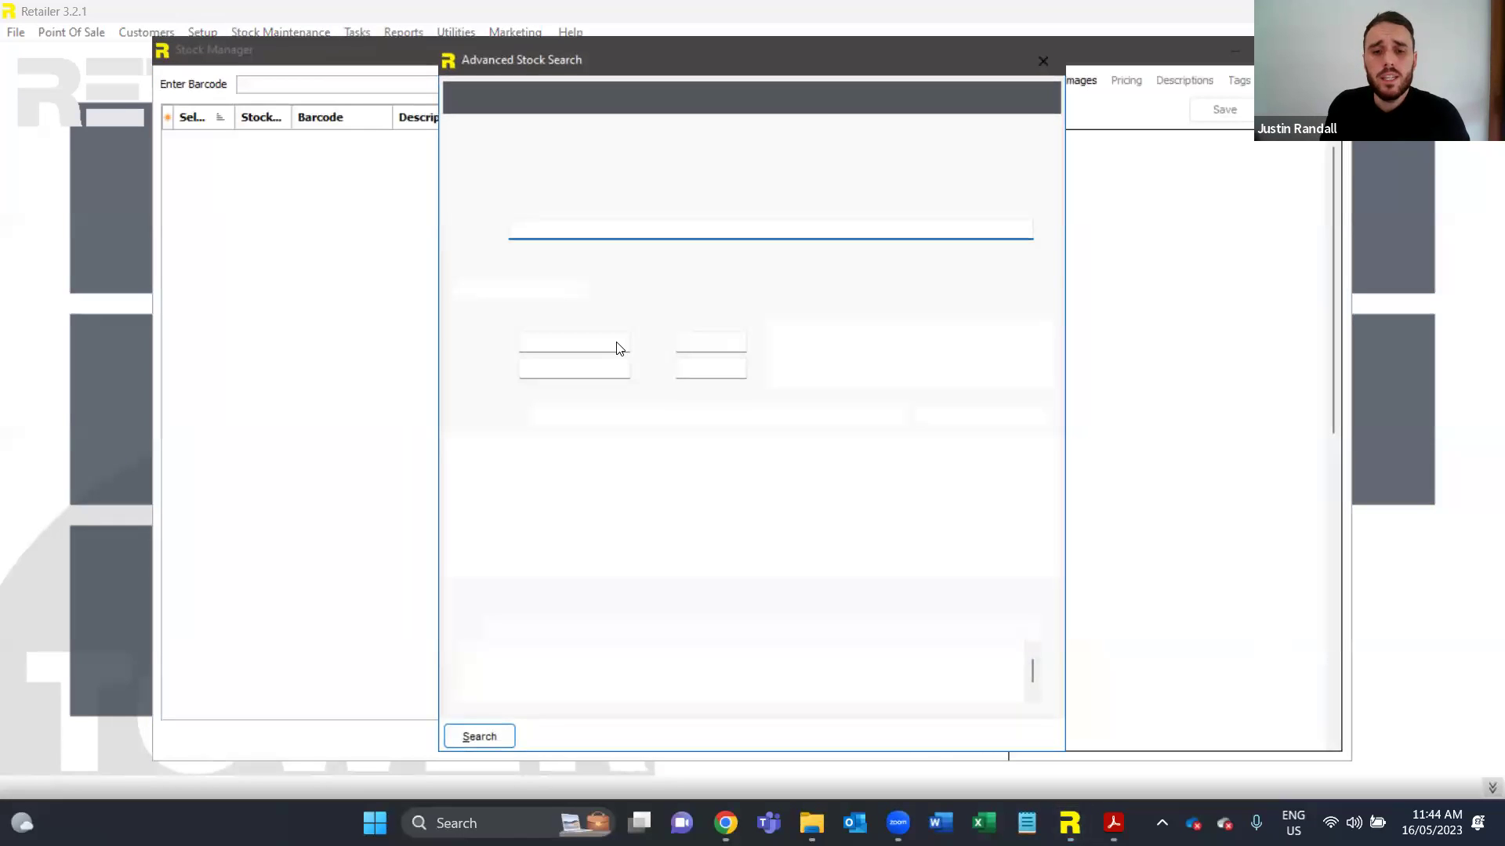
pyautogui.click(619, 343)
pyautogui.click(580, 378)
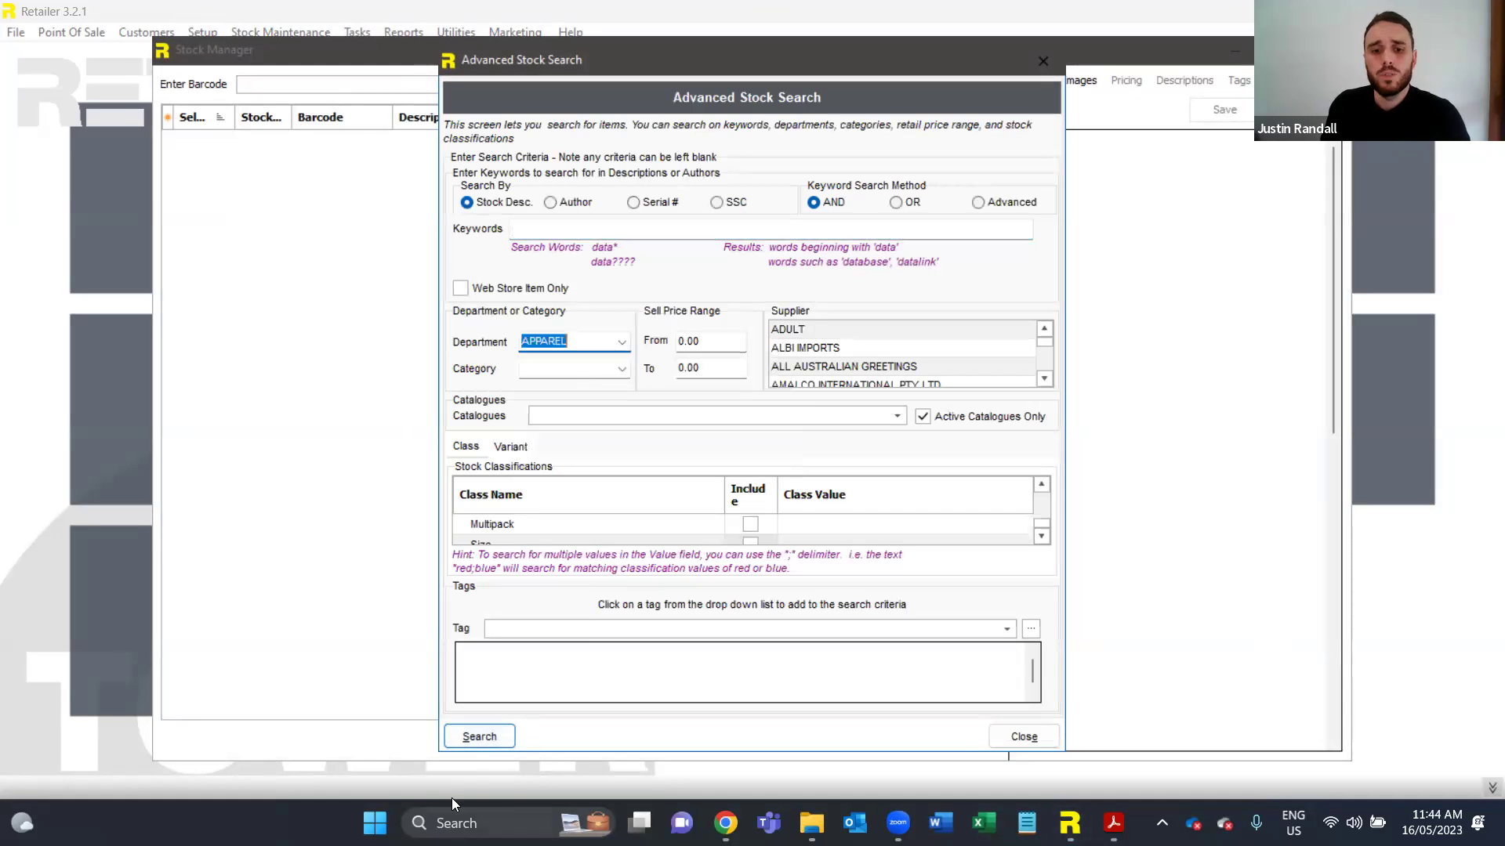
pyautogui.click(470, 737)
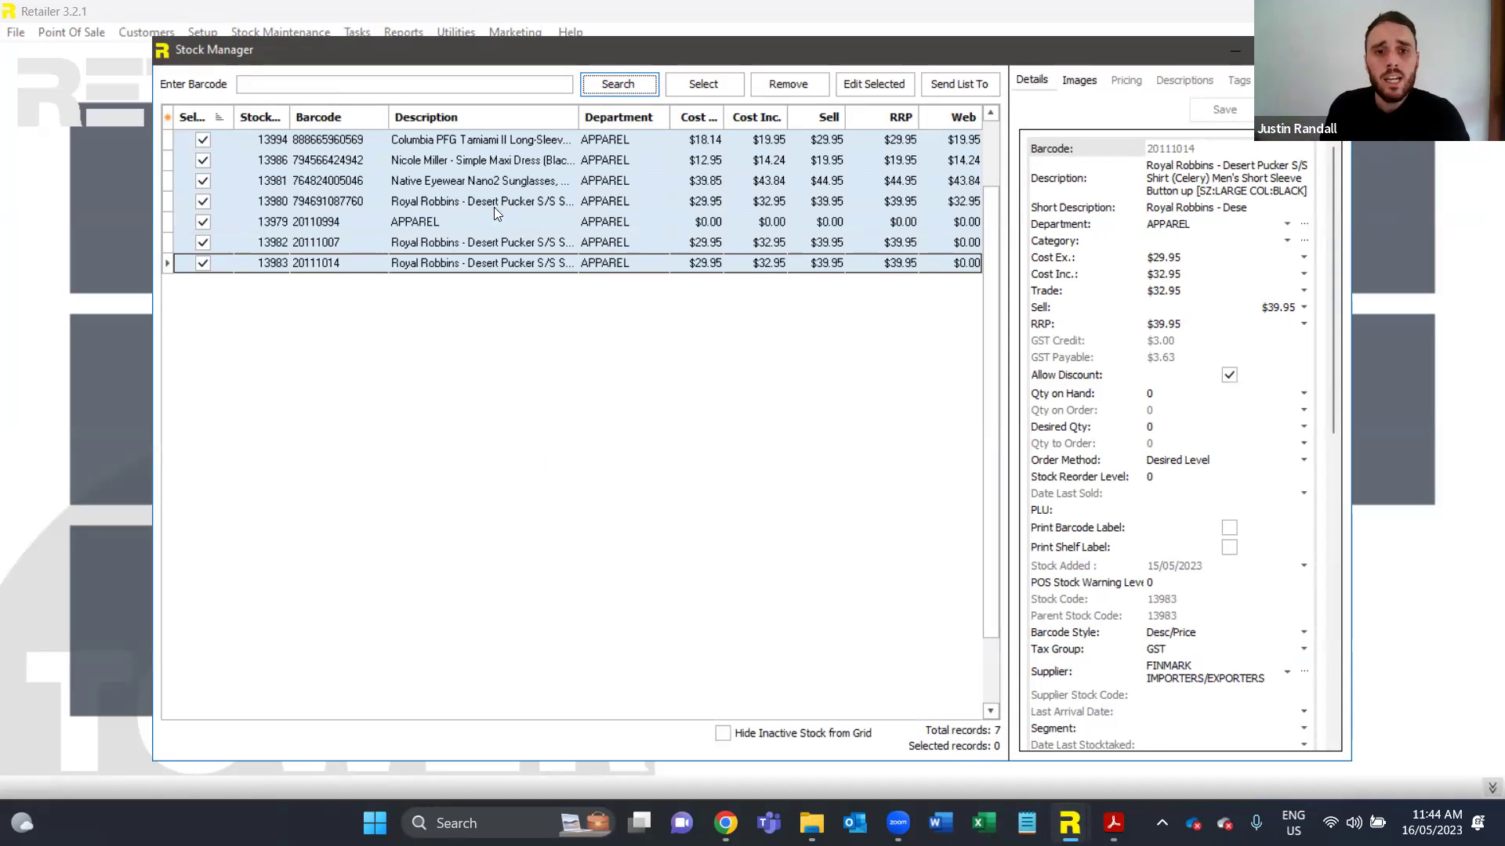
# Hide Department, Barcode, StockCode, Sell, Cost and RRP columns; show Web Store Item and Contains Web Desc
pyautogui.click(166, 119)
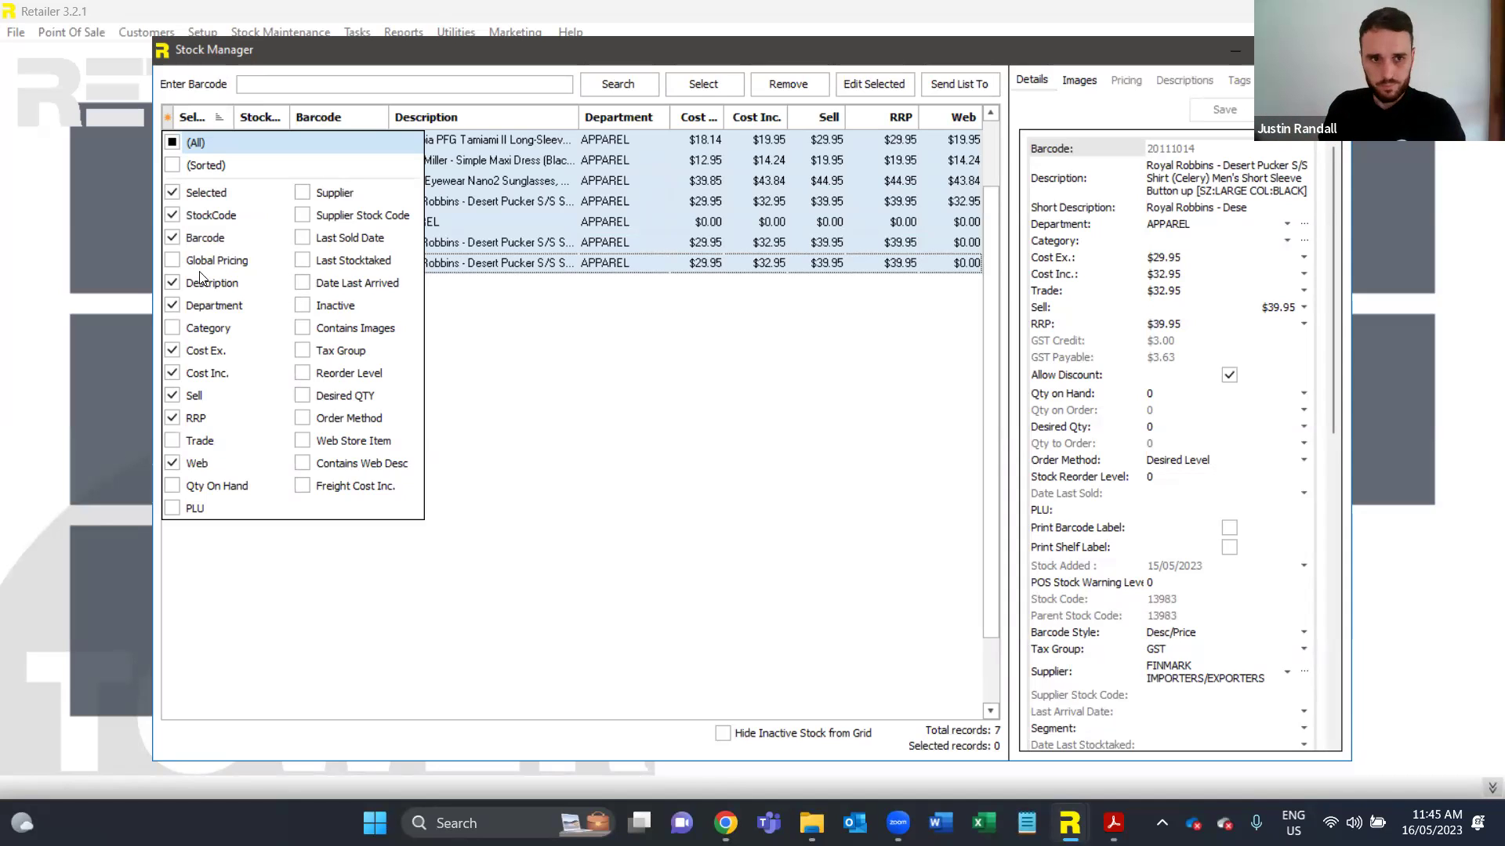
pyautogui.click(173, 306)
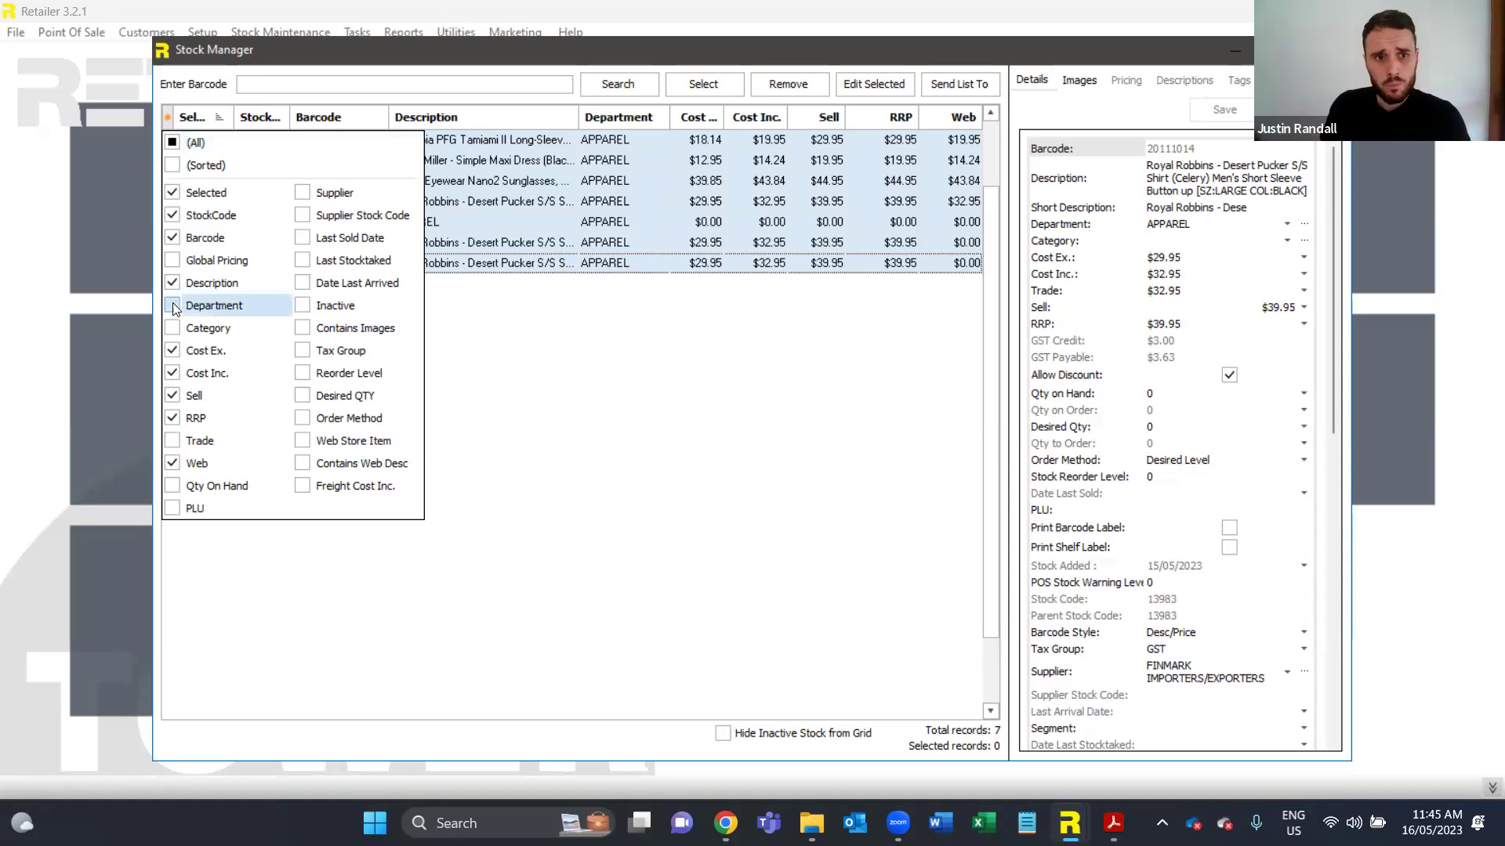
pyautogui.click(172, 239)
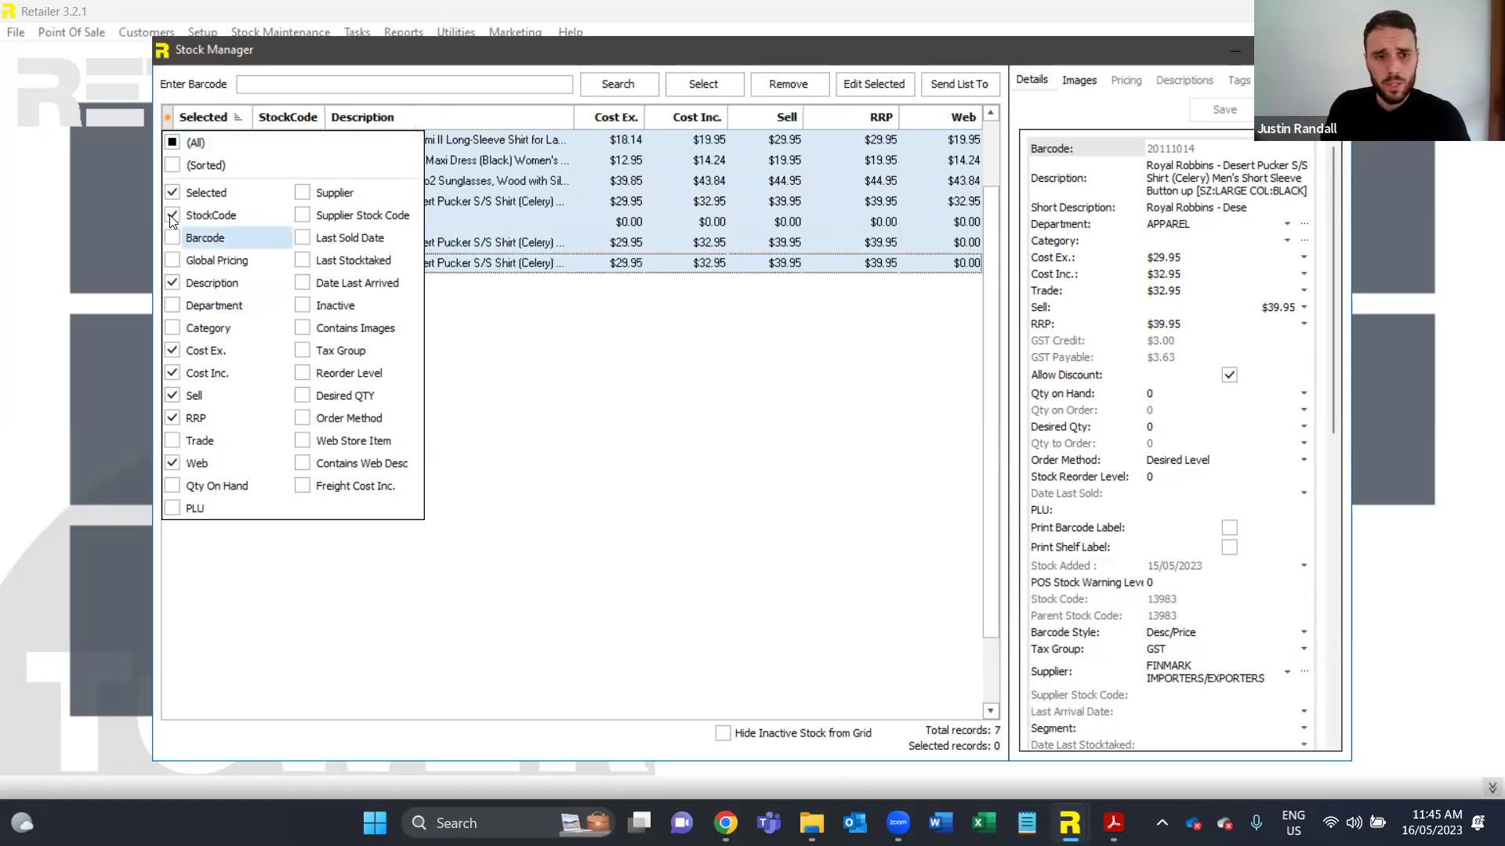
pyautogui.click(173, 217)
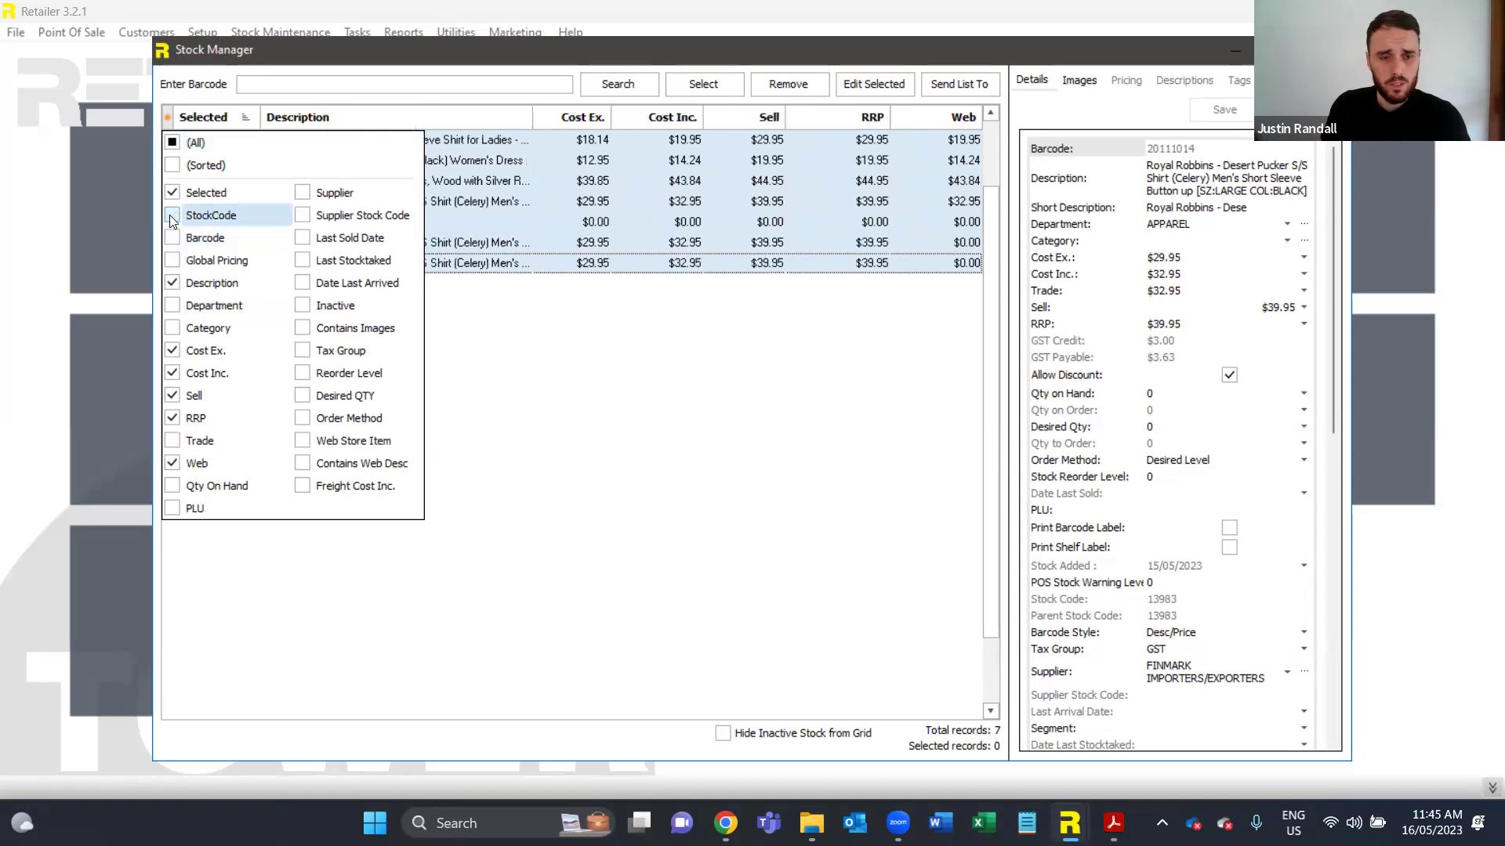
pyautogui.click(173, 397)
pyautogui.click(172, 374)
pyautogui.click(171, 351)
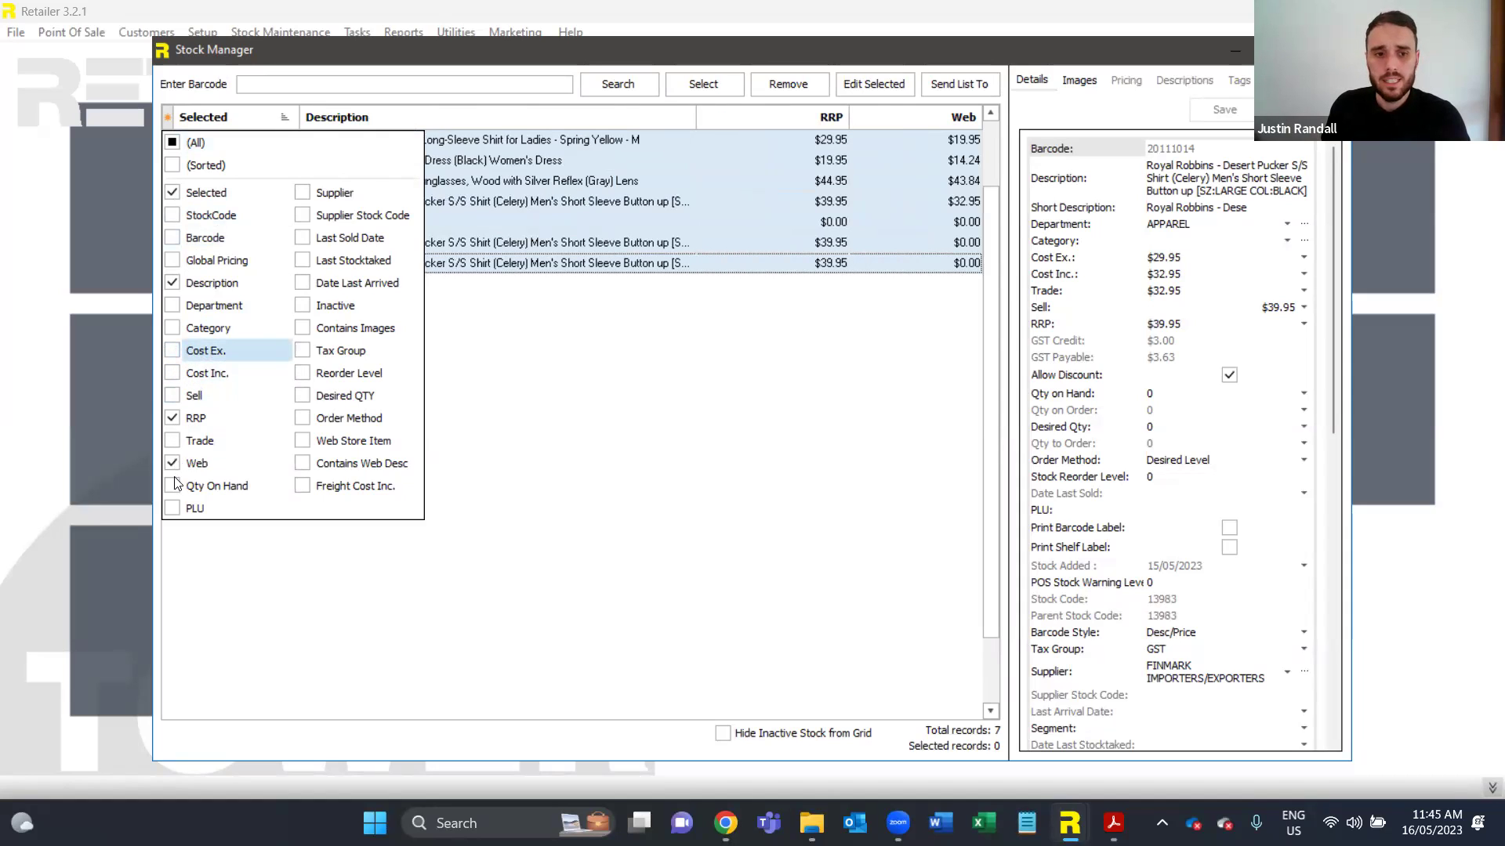
pyautogui.click(173, 418)
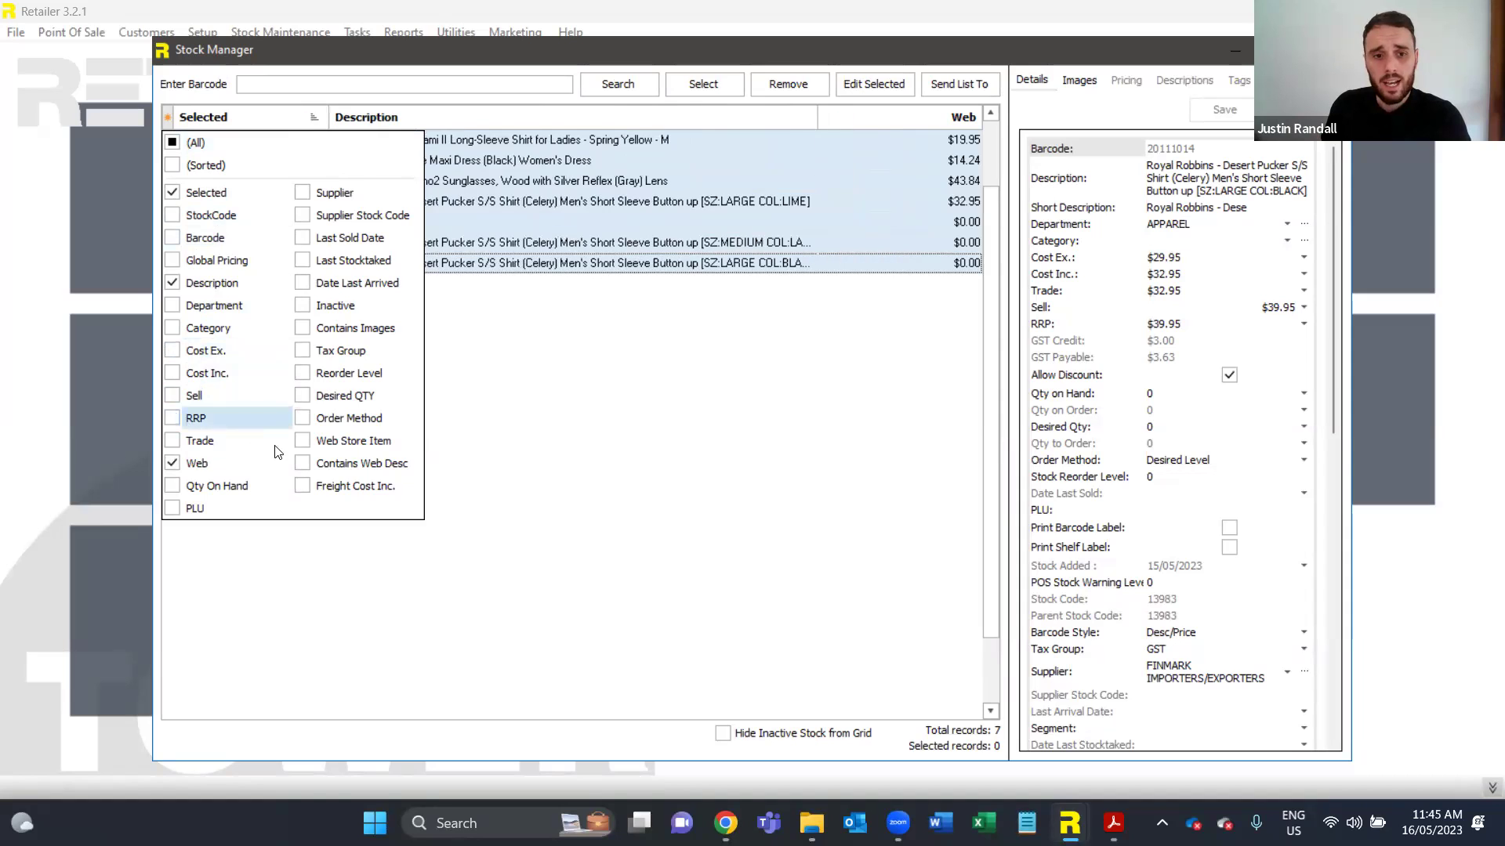
pyautogui.click(302, 440)
pyautogui.click(303, 464)
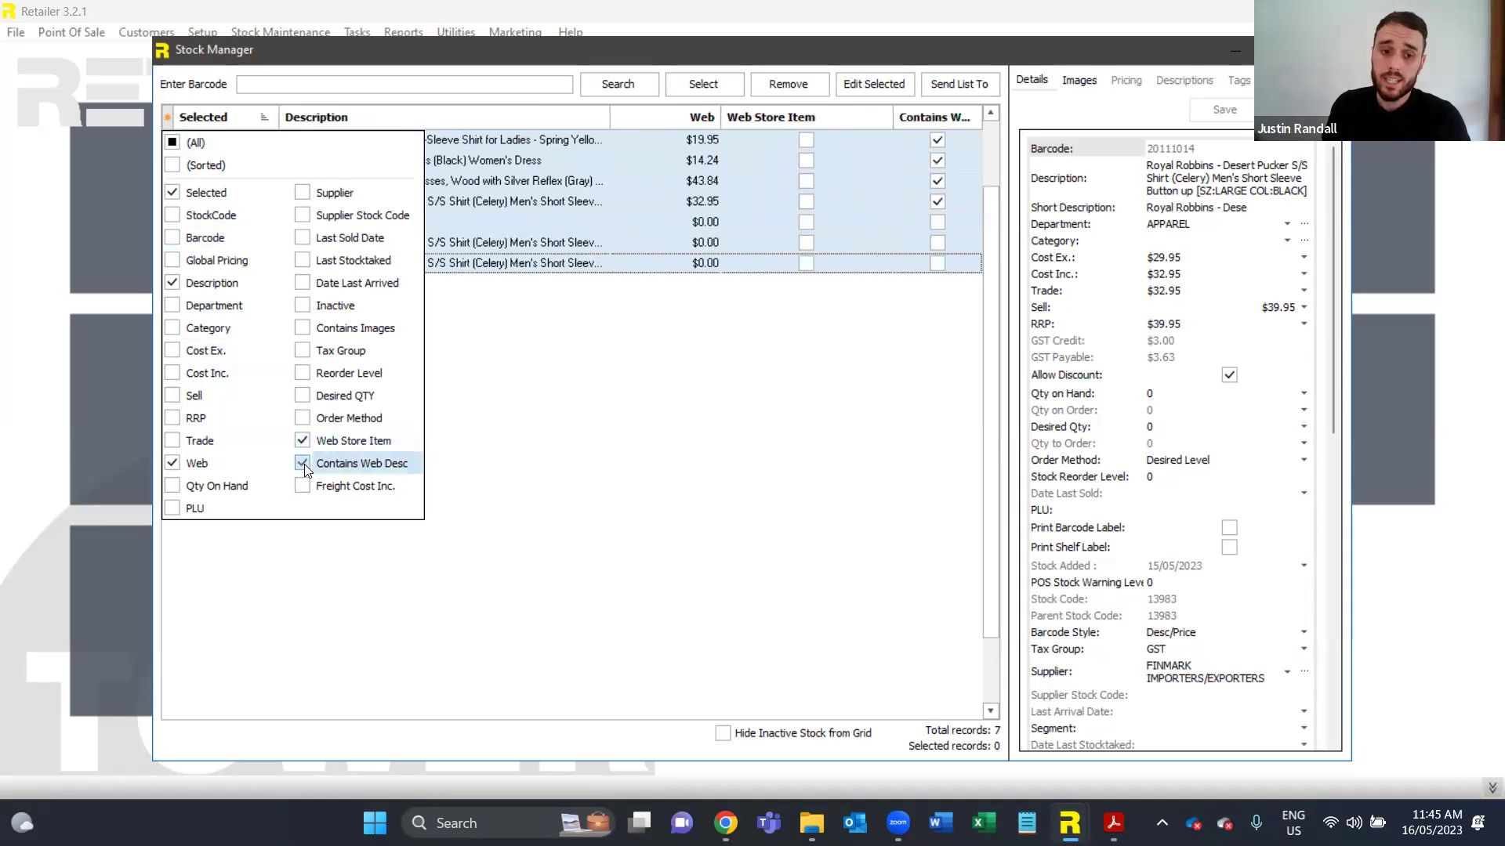
pyautogui.click(490, 368)
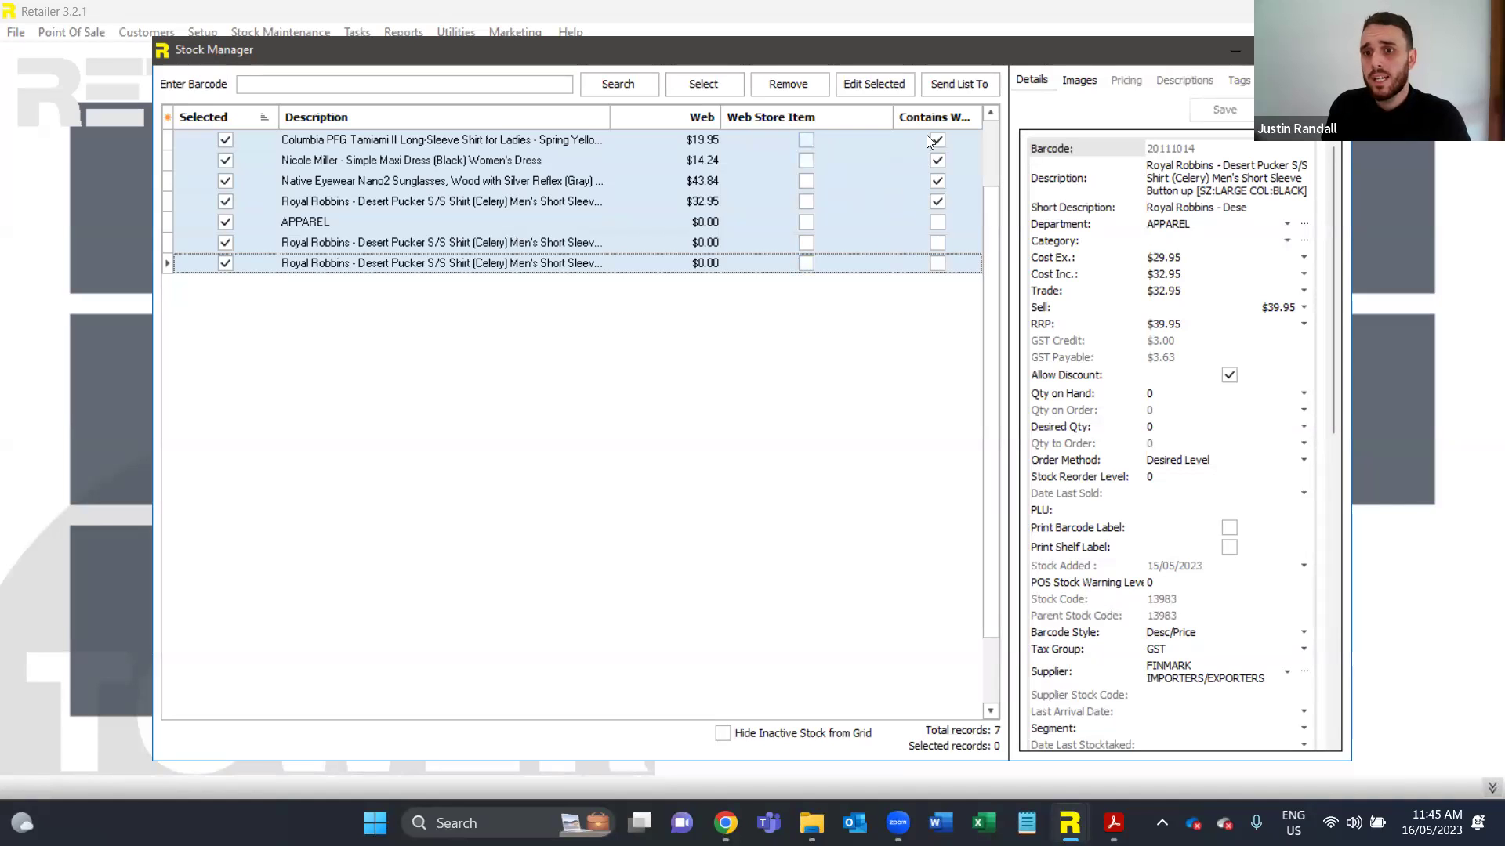
pyautogui.click(938, 180)
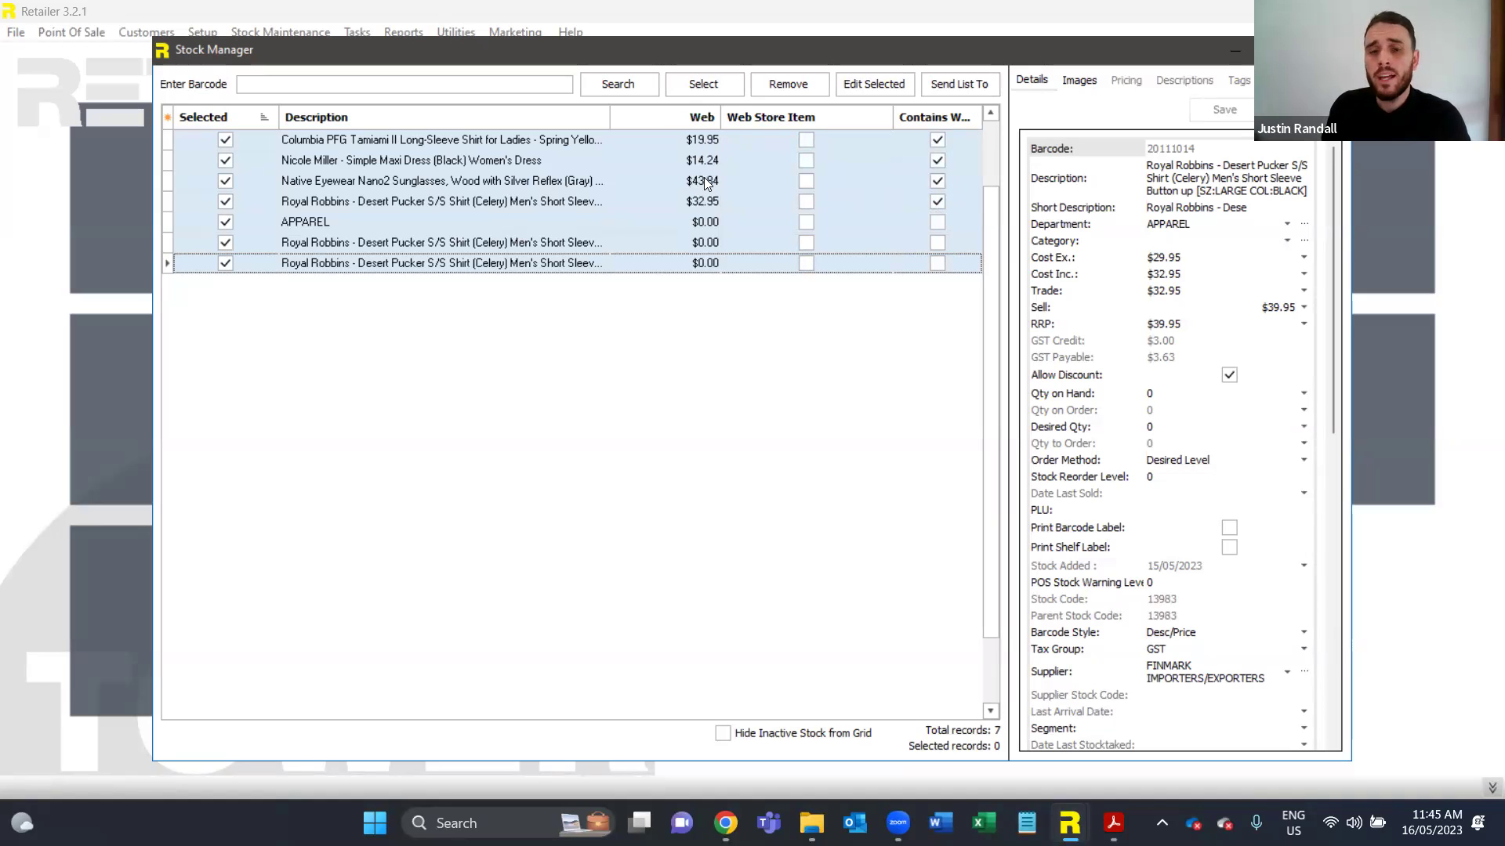
# Bulk-update all seven items' Web prices to their Sell price using Existing Price +/- 0%
pyautogui.click(683, 246)
pyautogui.click(707, 84)
pyautogui.click(719, 111)
pyautogui.click(849, 92)
pyautogui.click(1126, 123)
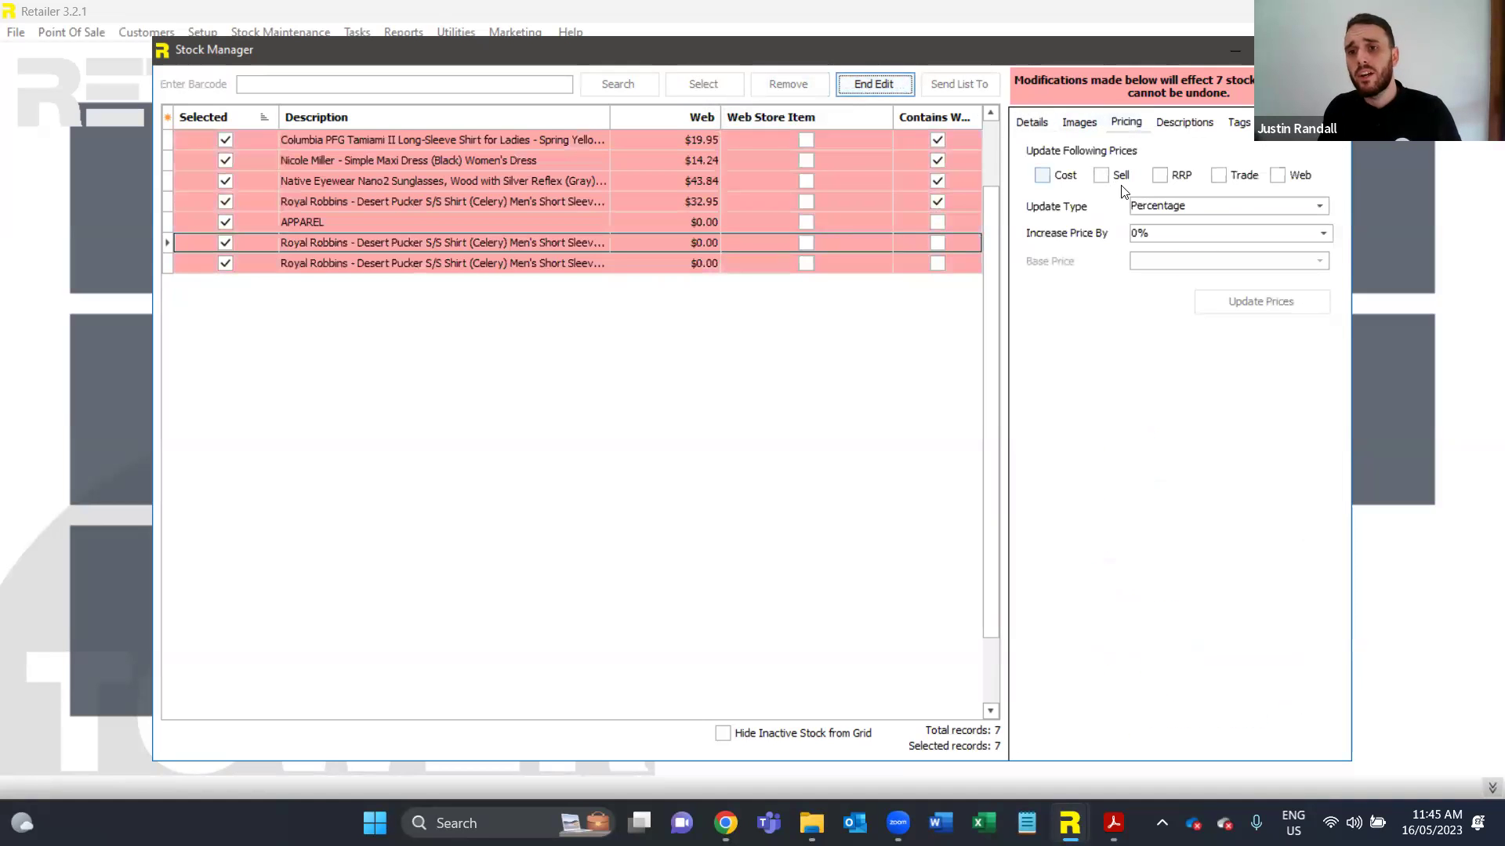
pyautogui.click(1277, 175)
pyautogui.click(1228, 205)
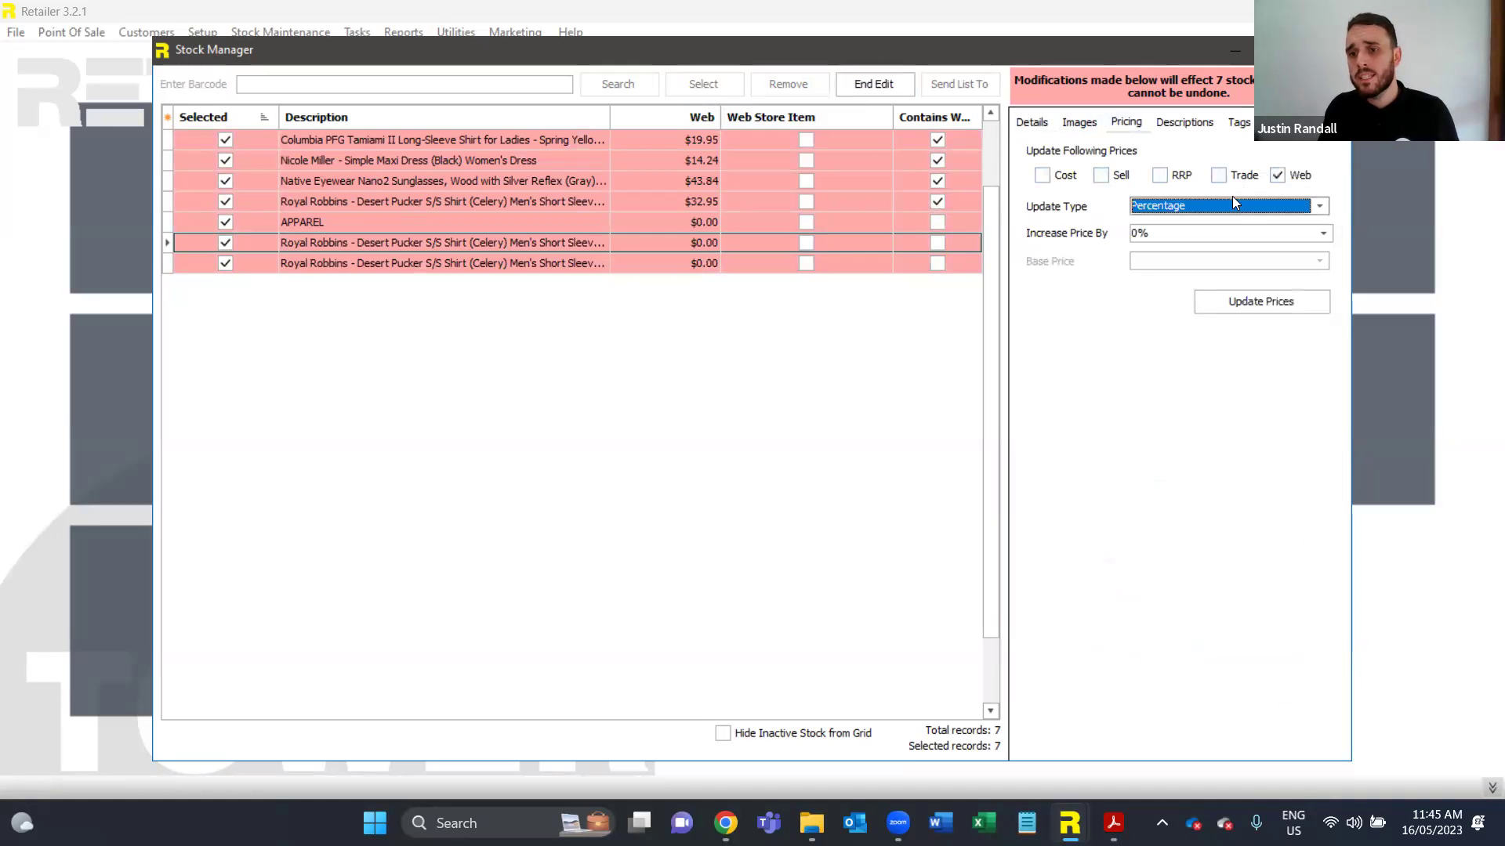
pyautogui.click(1244, 206)
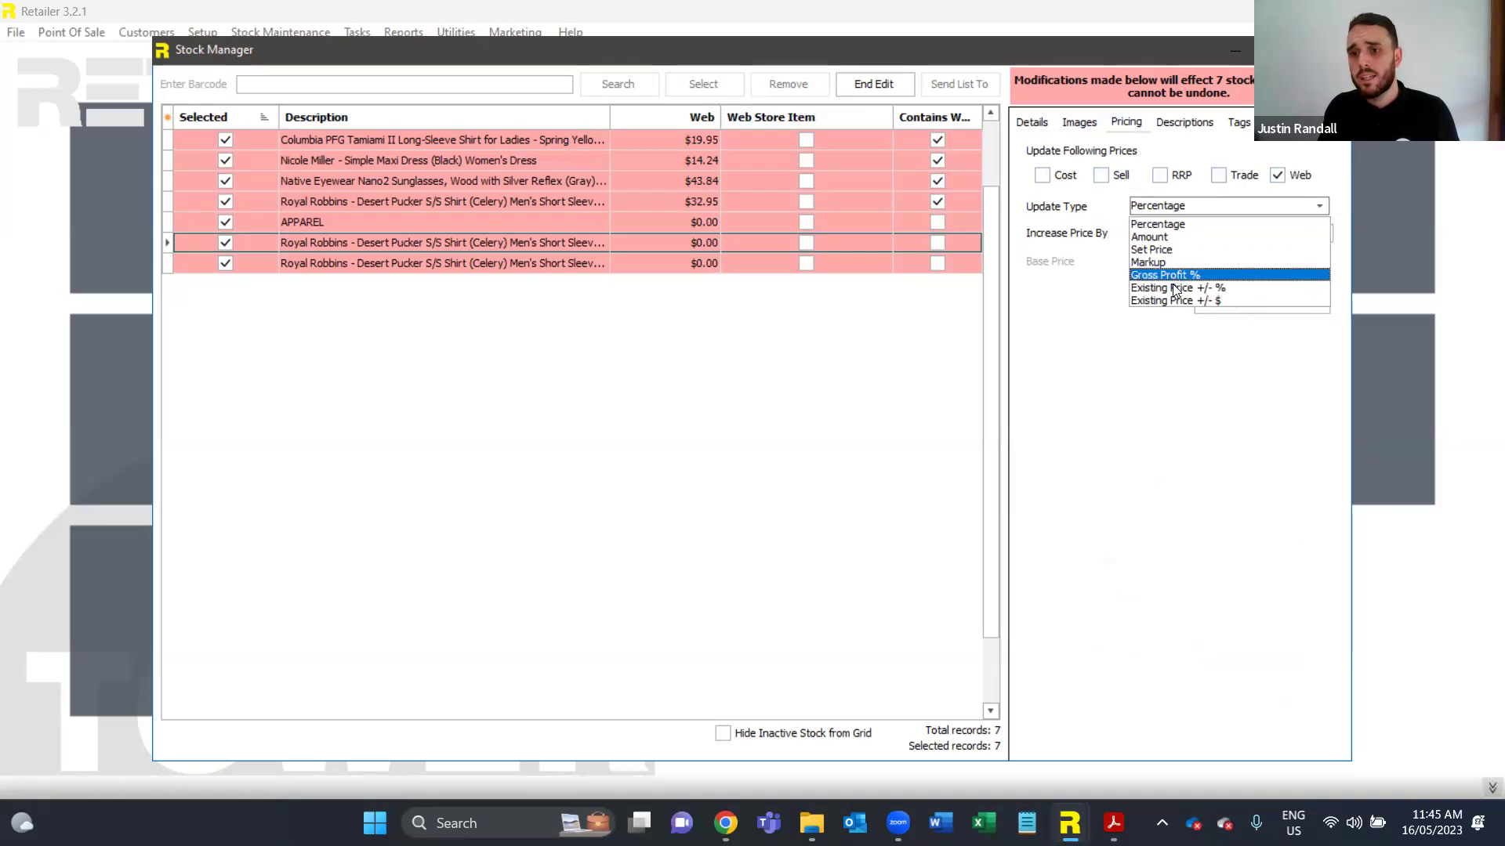
pyautogui.click(1173, 289)
pyautogui.click(1160, 262)
pyautogui.press('Return')
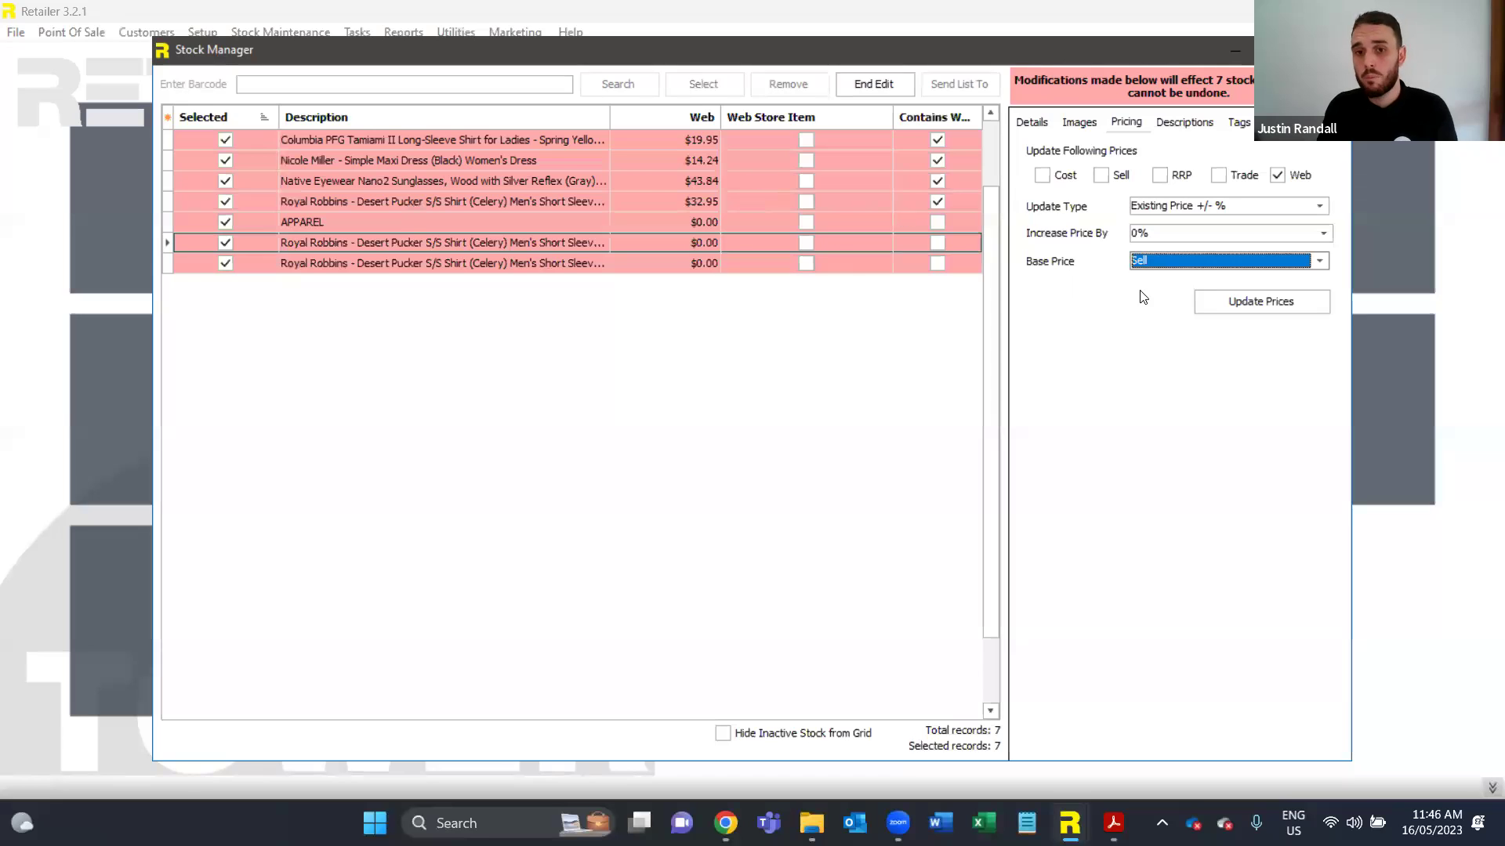
pyautogui.click(1255, 305)
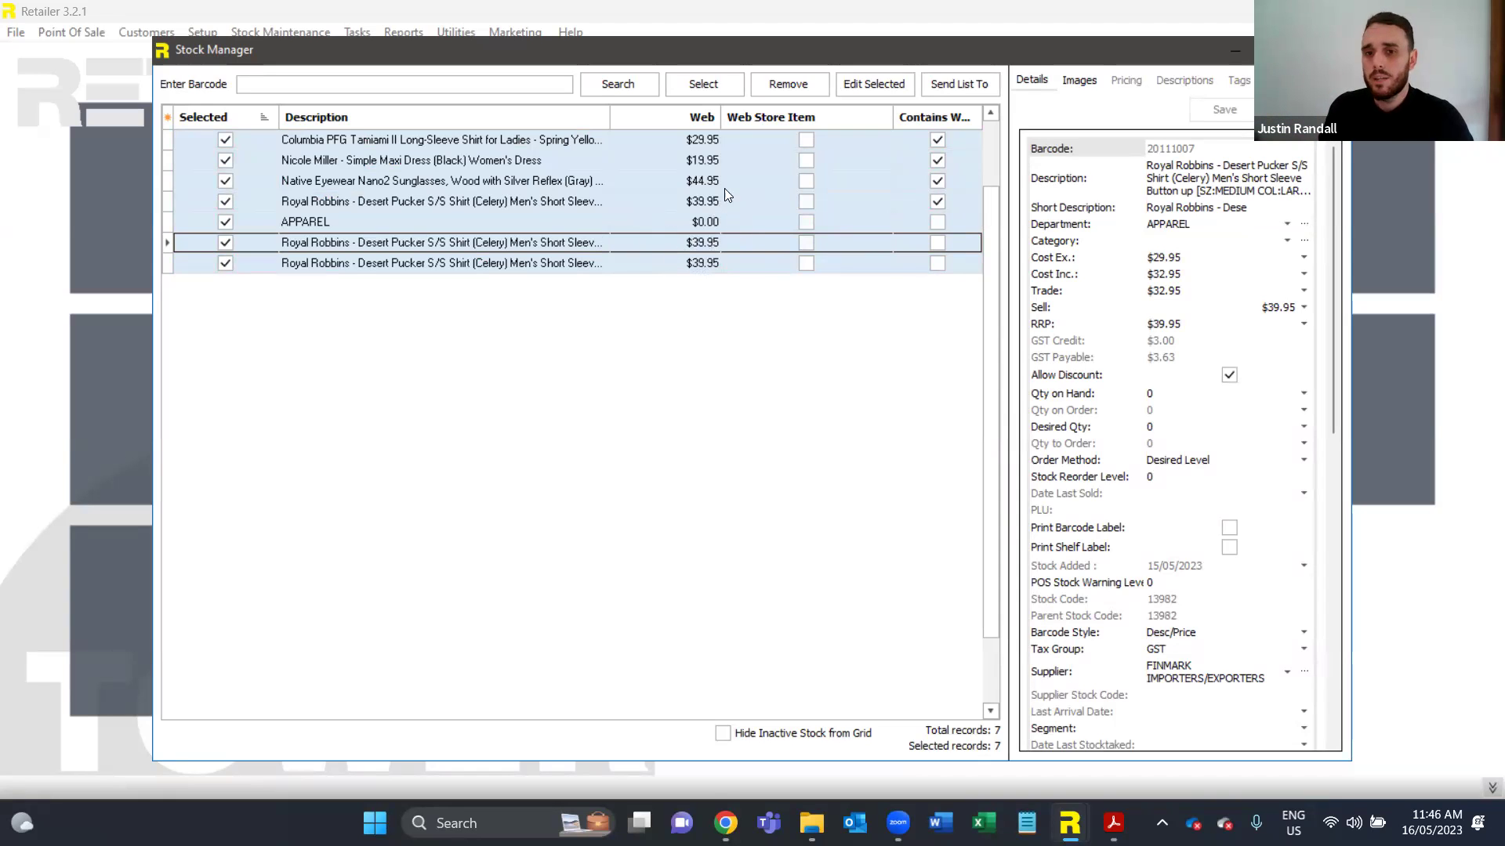
# Bulk-edit all seven apparel items to add 'DRESS ' to the start of their descriptions
pyautogui.click(458, 160)
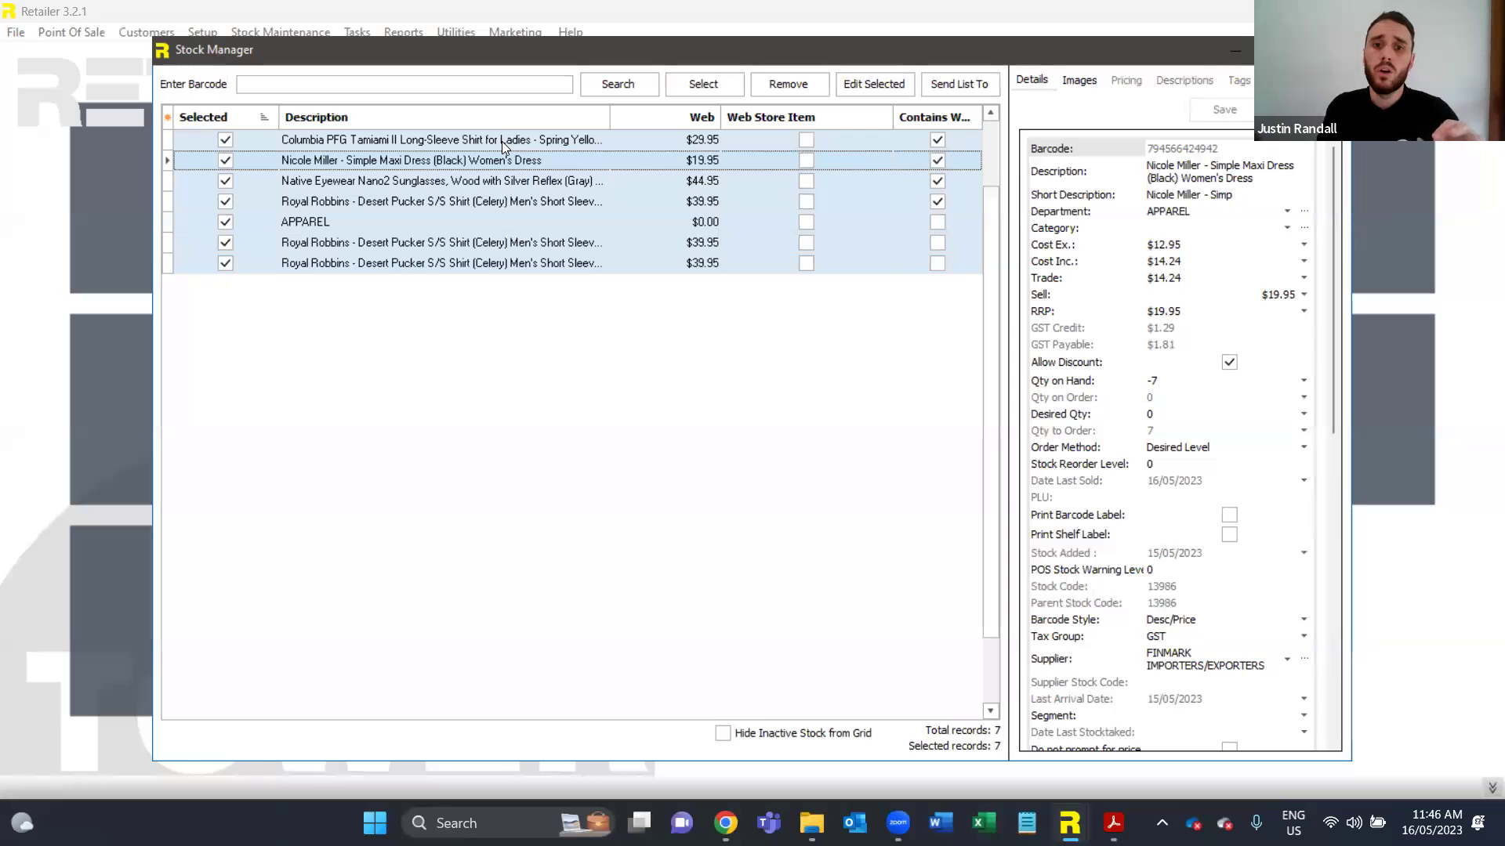
pyautogui.click(705, 85)
pyautogui.click(725, 114)
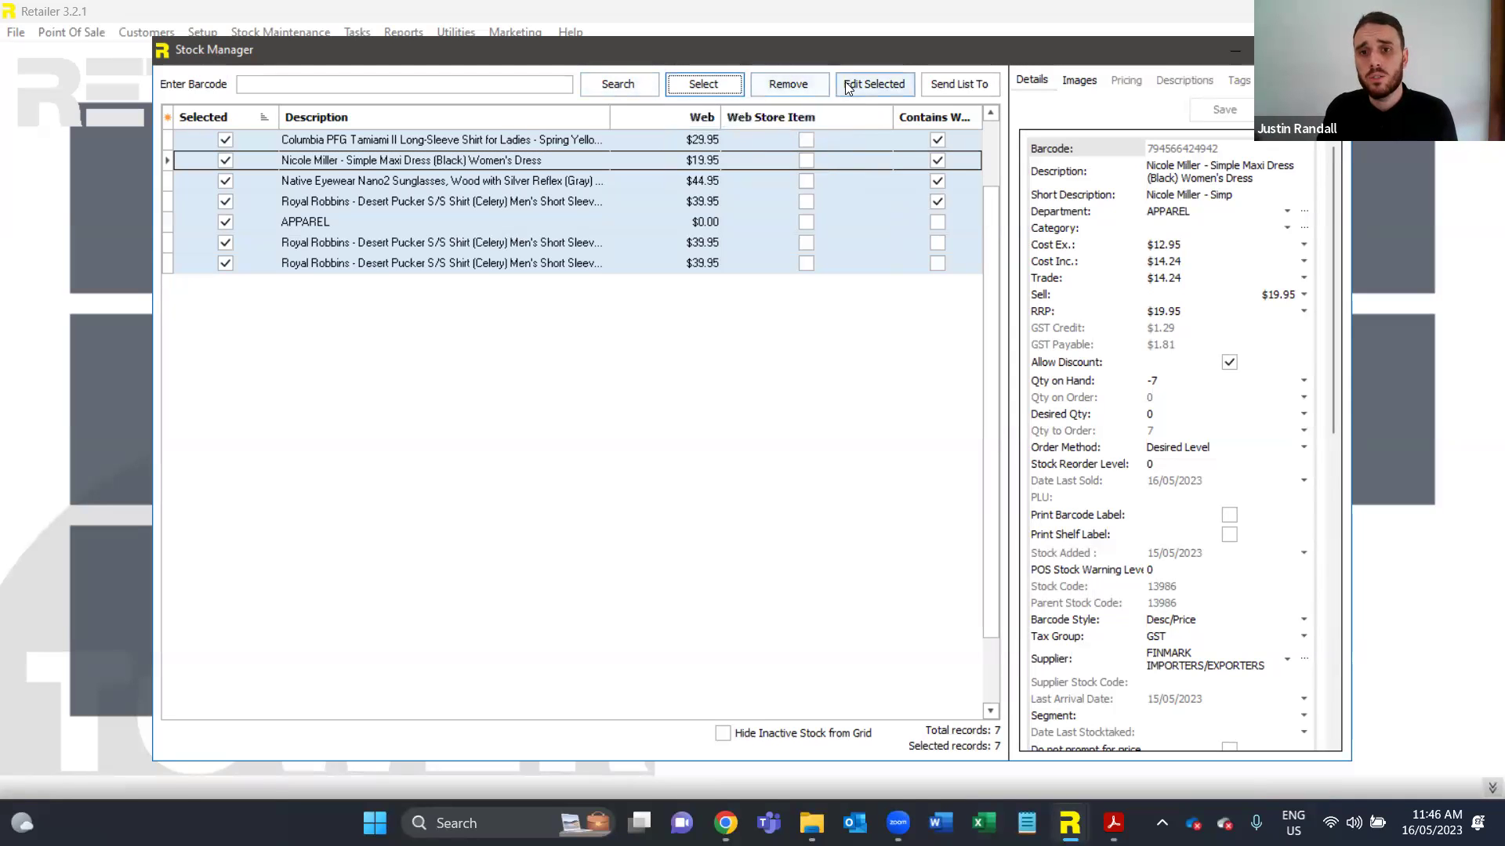
pyautogui.click(874, 84)
pyautogui.click(1176, 123)
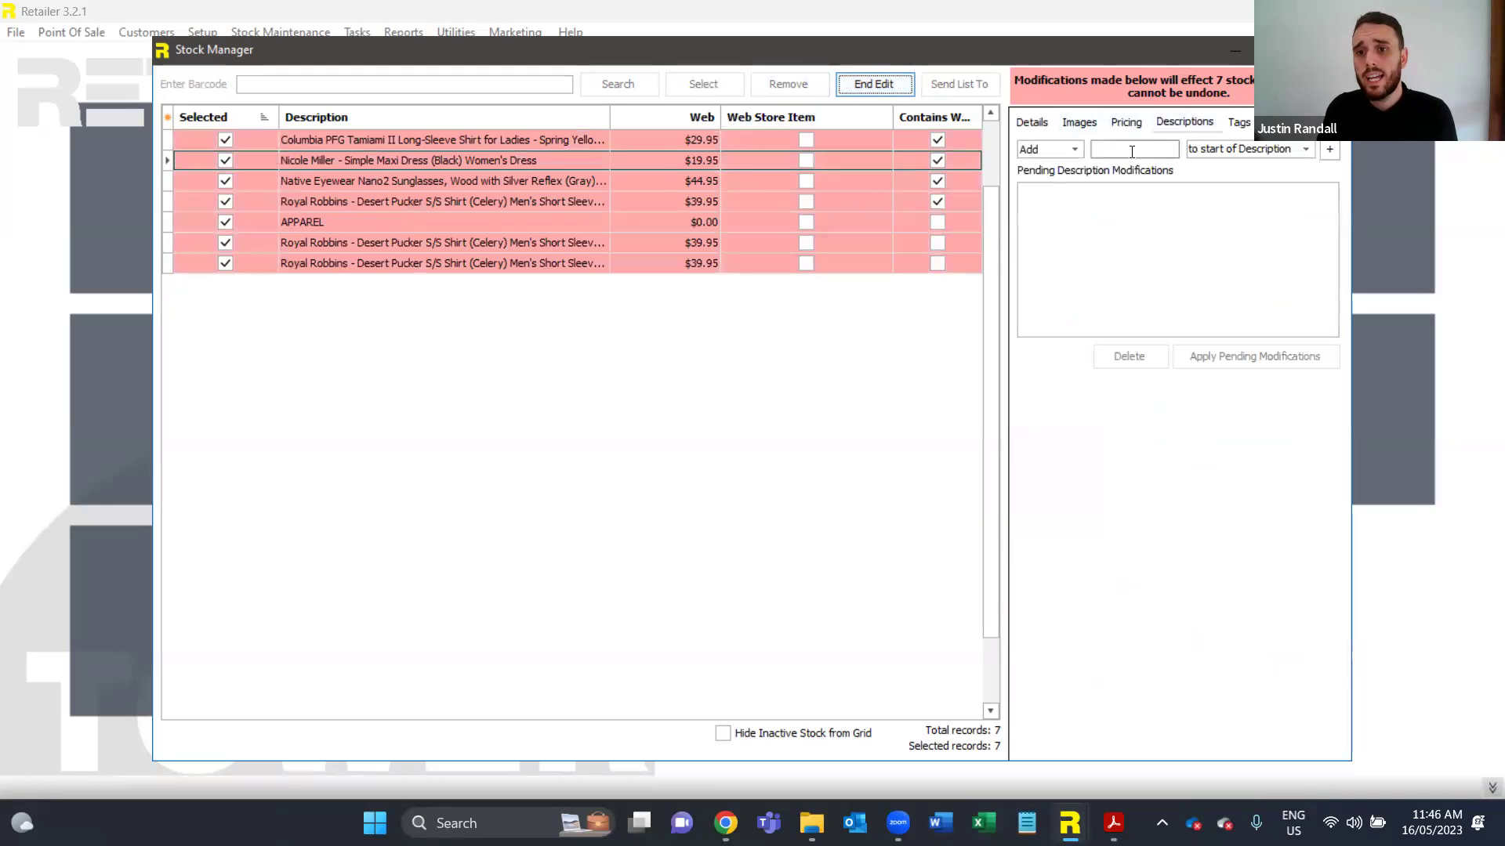
pyautogui.click(1152, 148)
pyautogui.write('DRESS')
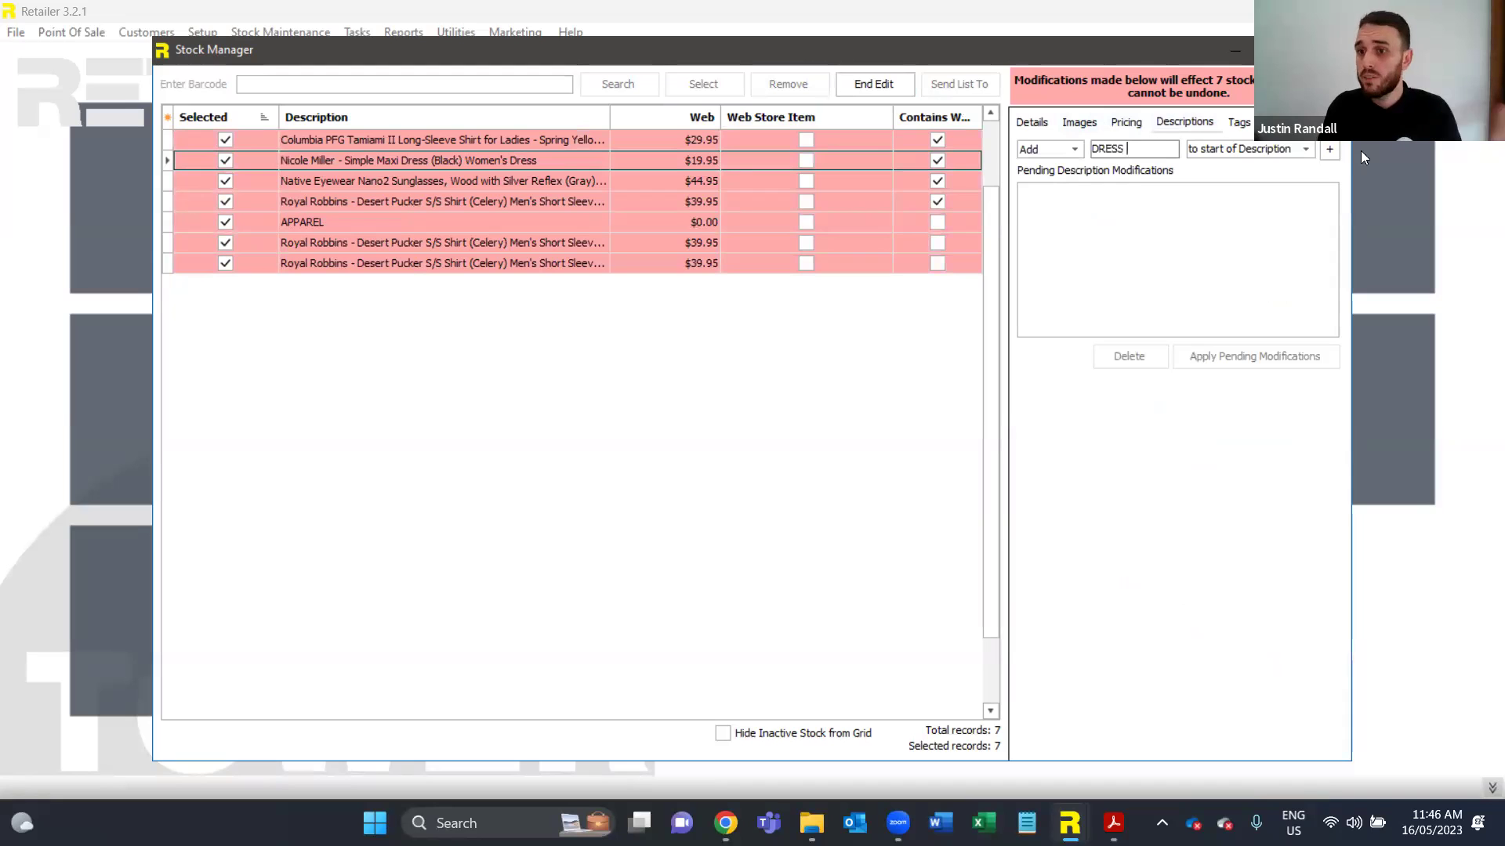
pyautogui.click(1294, 357)
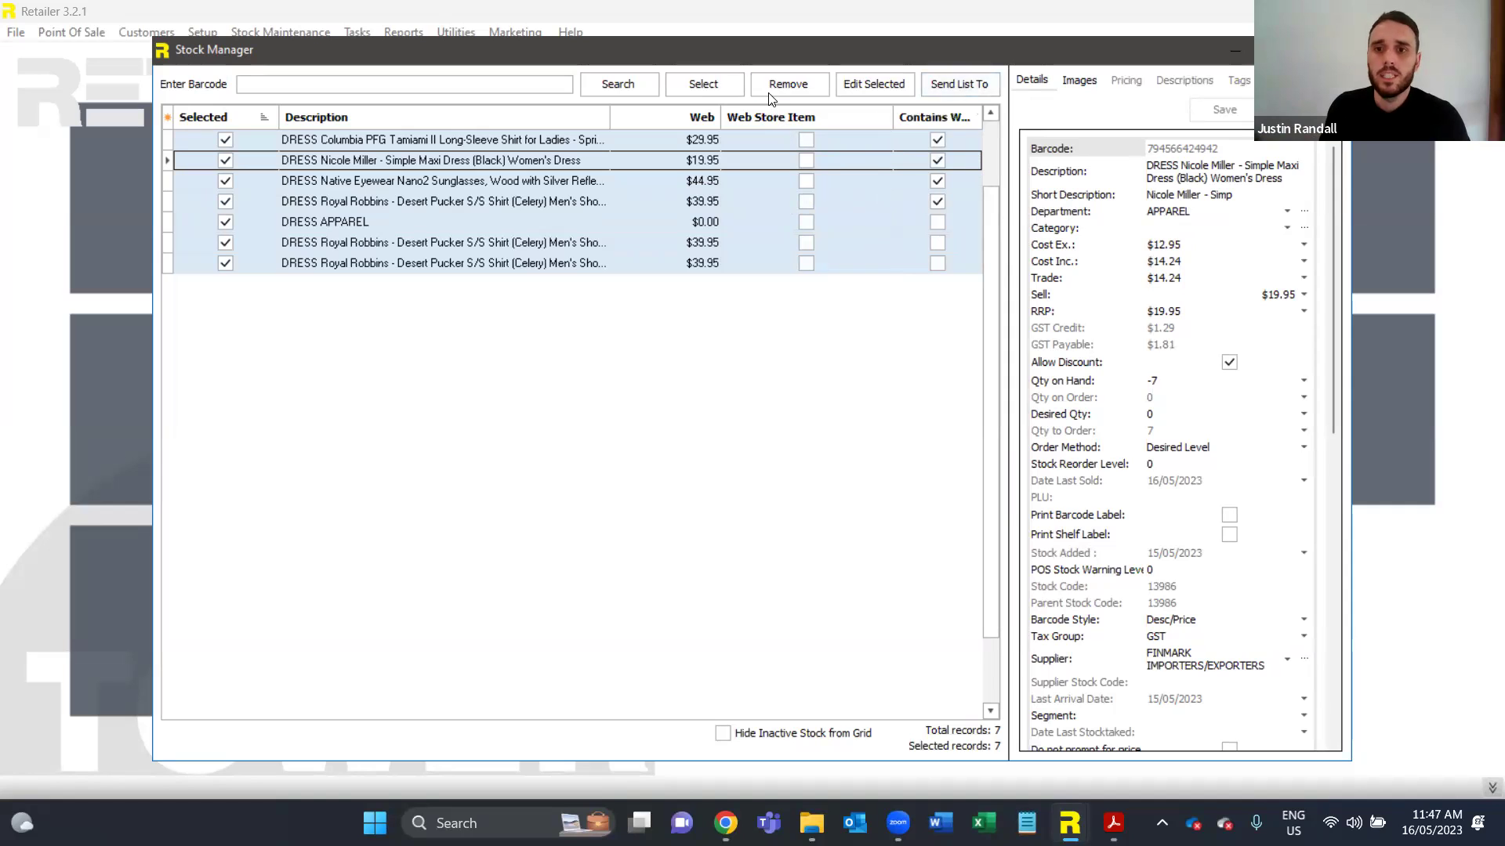
# Dismiss the send-list options and close the Stock Manager
pyautogui.click(962, 88)
pyautogui.moveTo(978, 116)
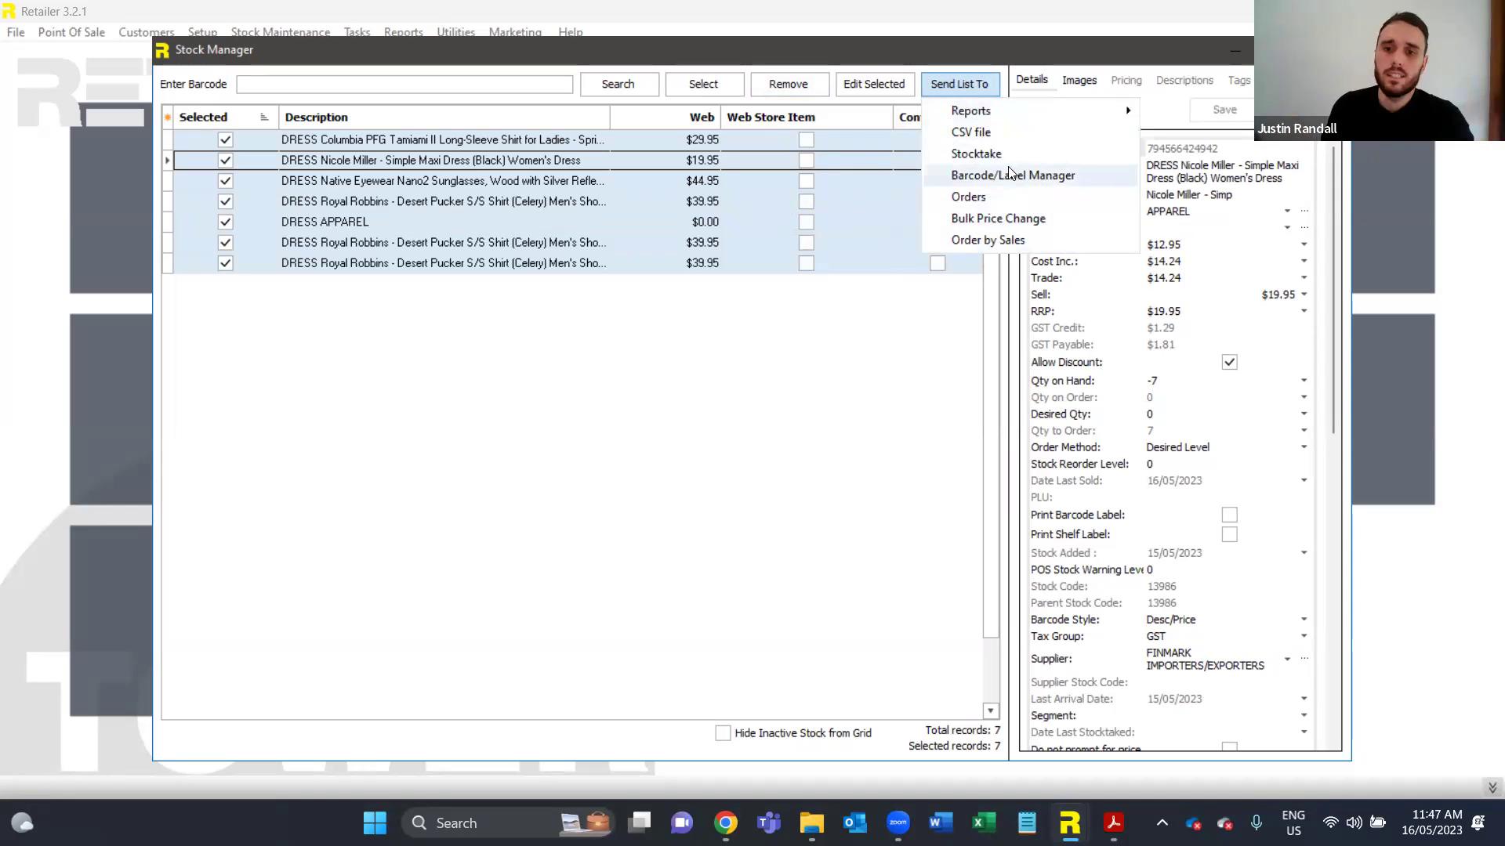
pyautogui.click(880, 312)
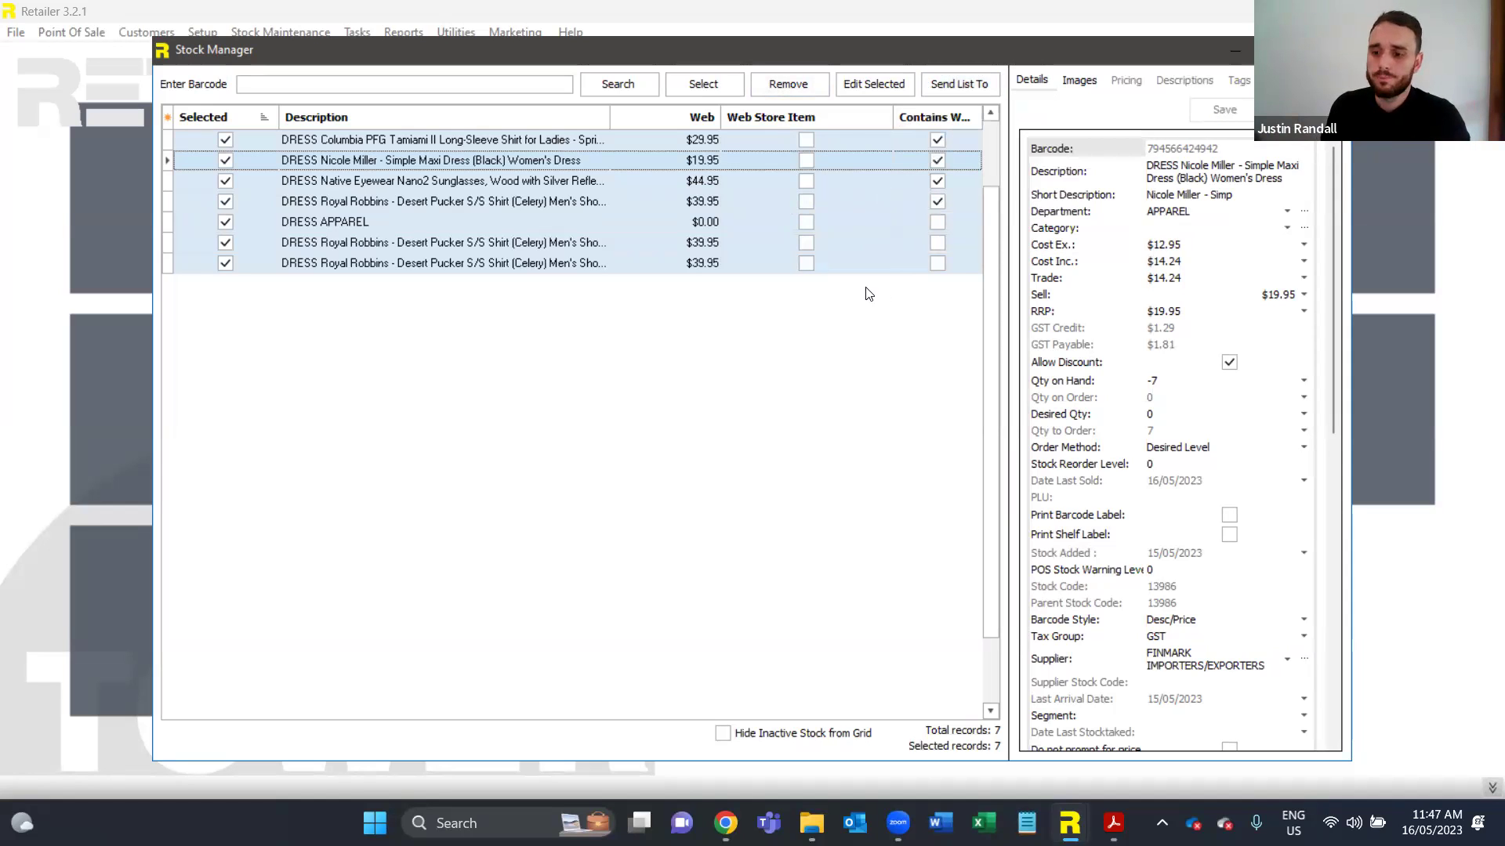
pyautogui.click(1332, 50)
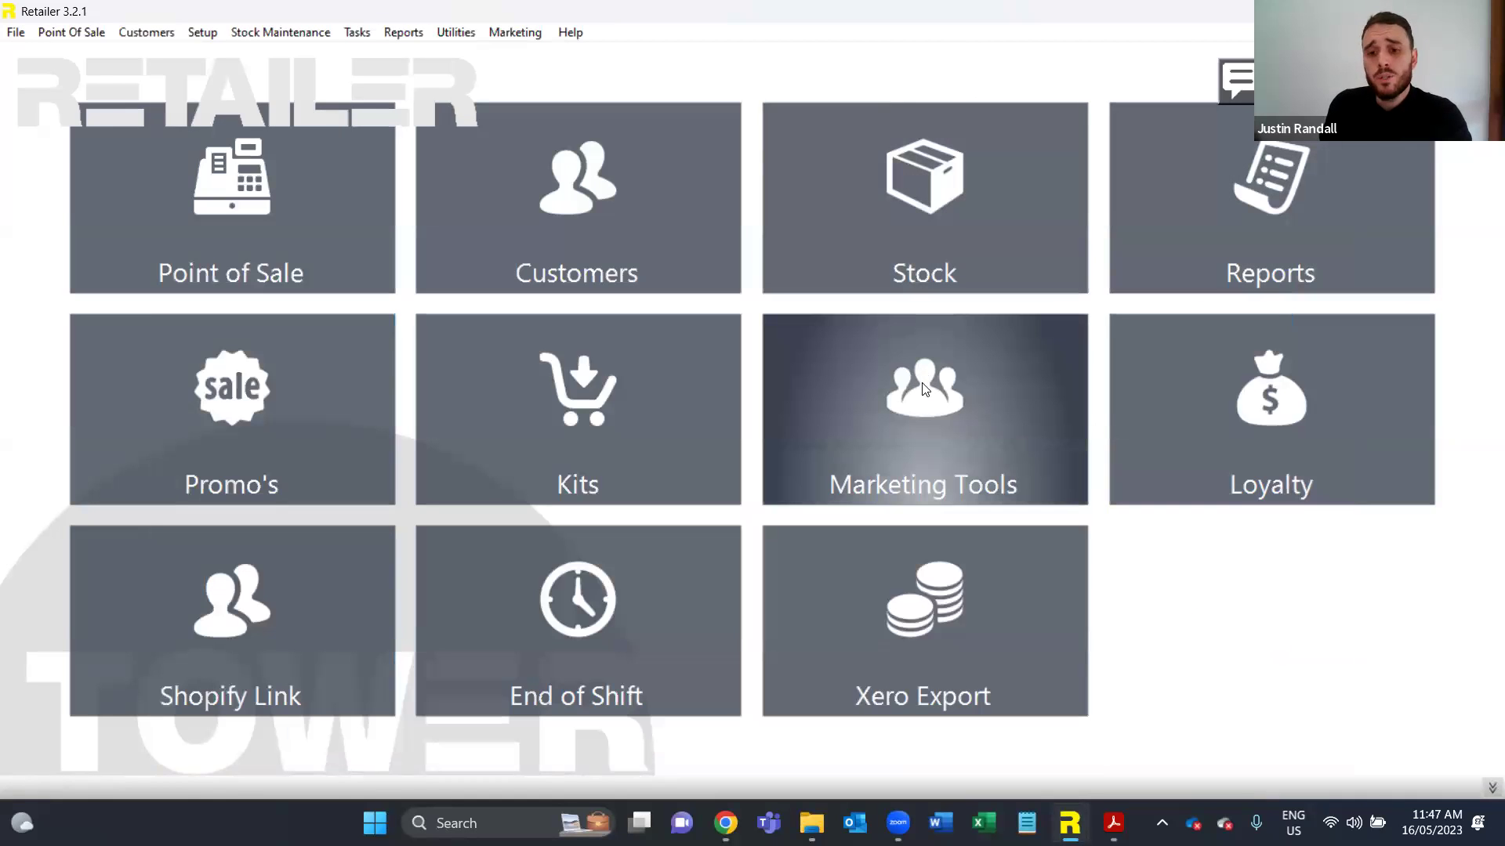
pyautogui.click(809, 404)
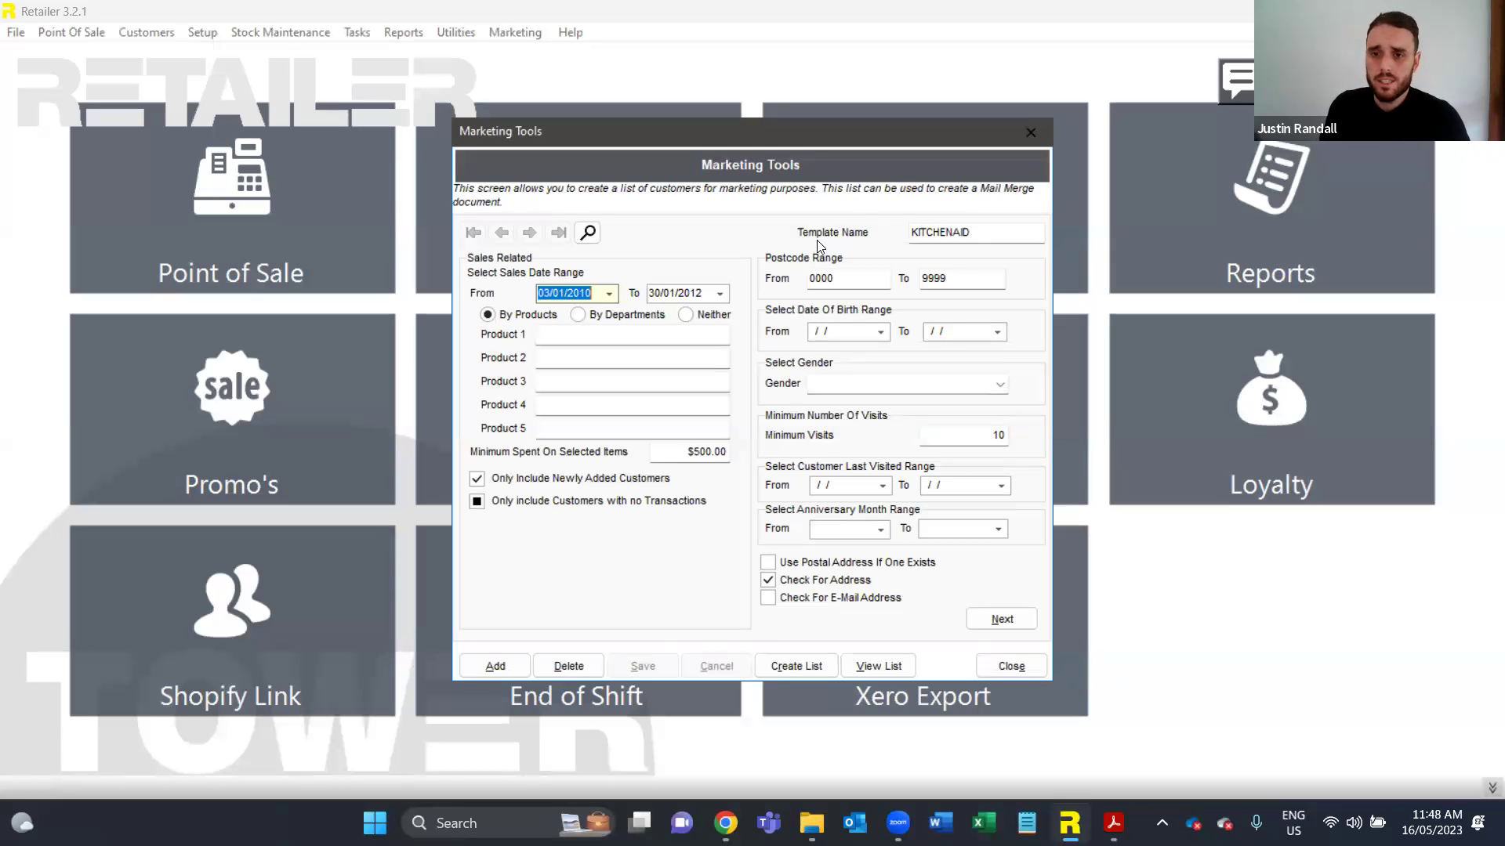
pyautogui.click(1010, 666)
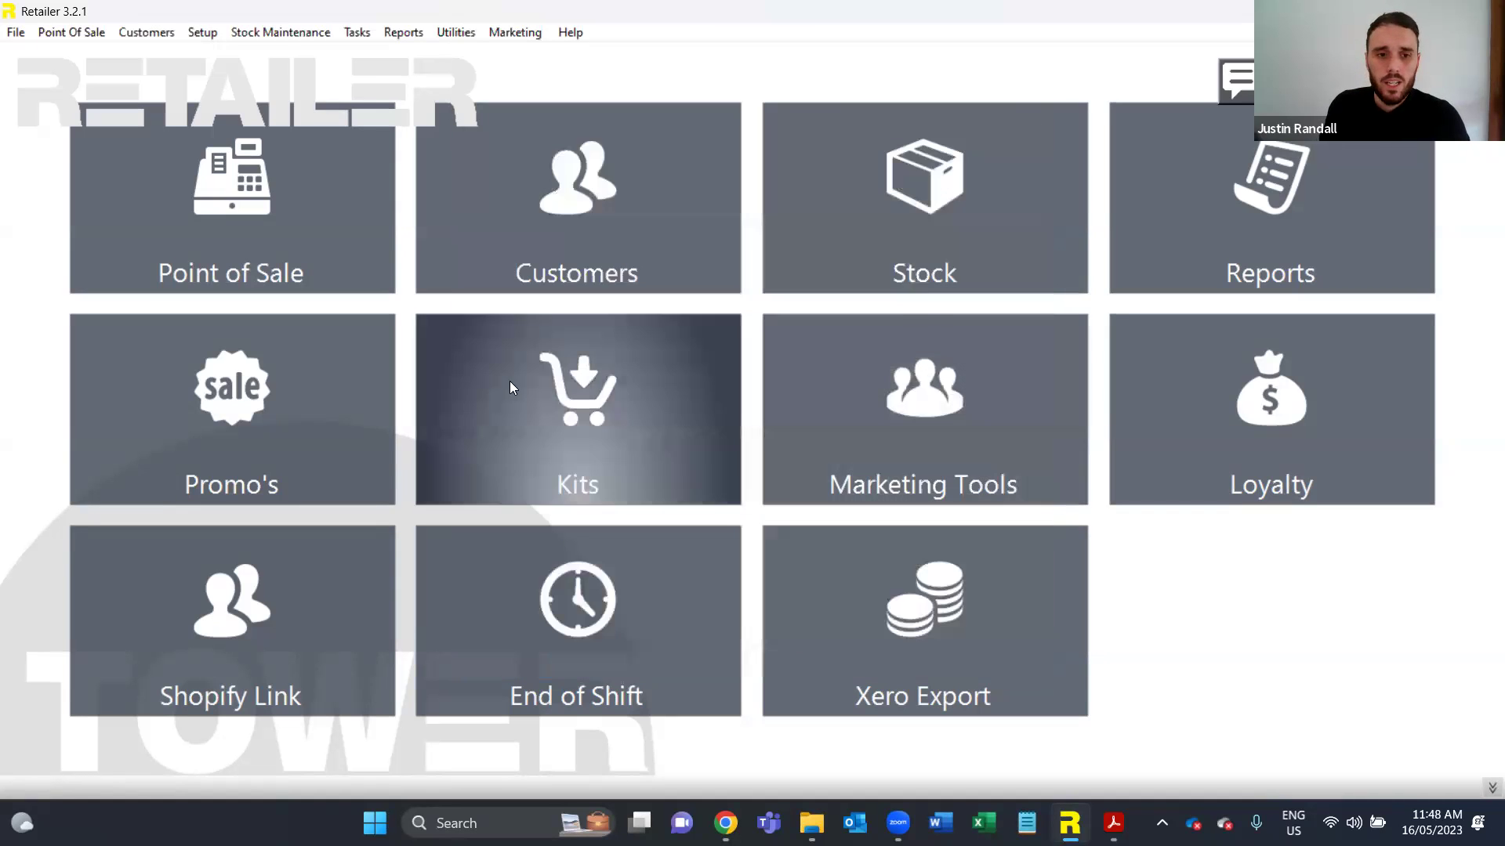